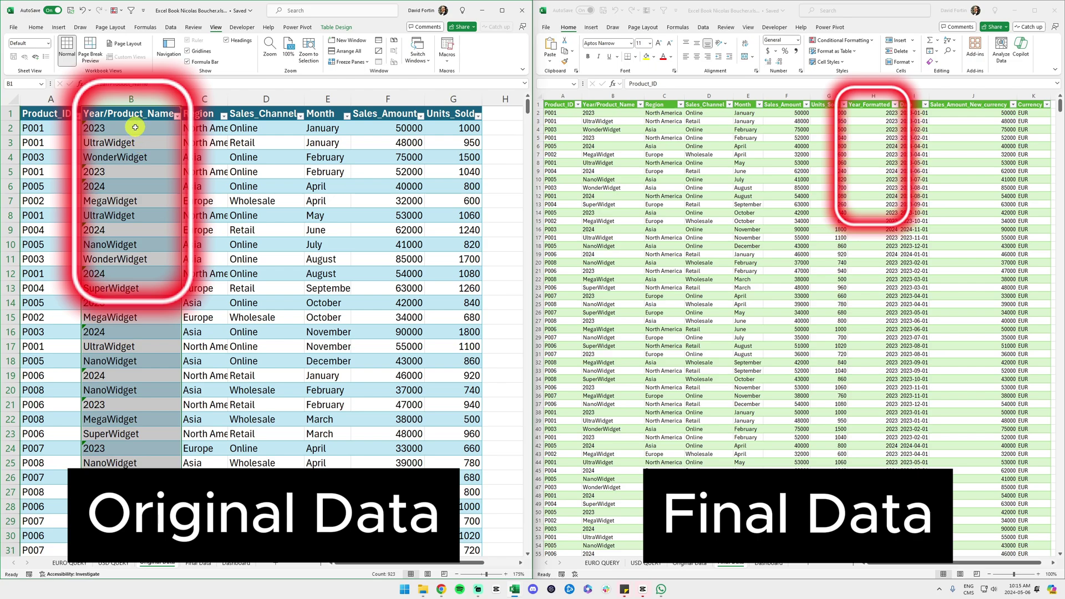
- Compare the original table's Year/Product_Name and Month columns with the Date column in the final table
left_click(134, 129)
left_click(148, 144)
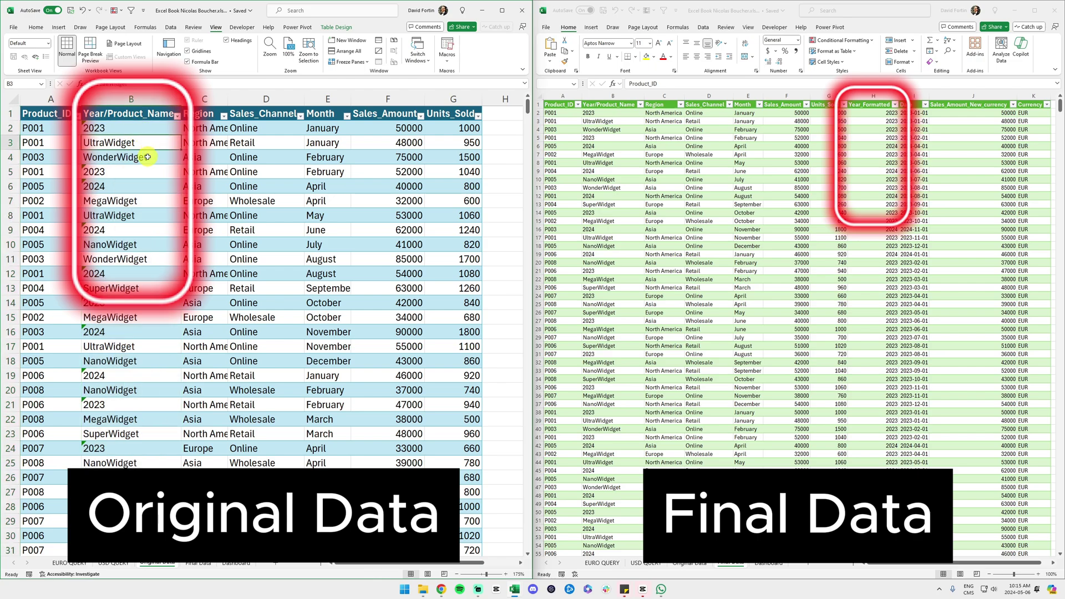
left_click(152, 154)
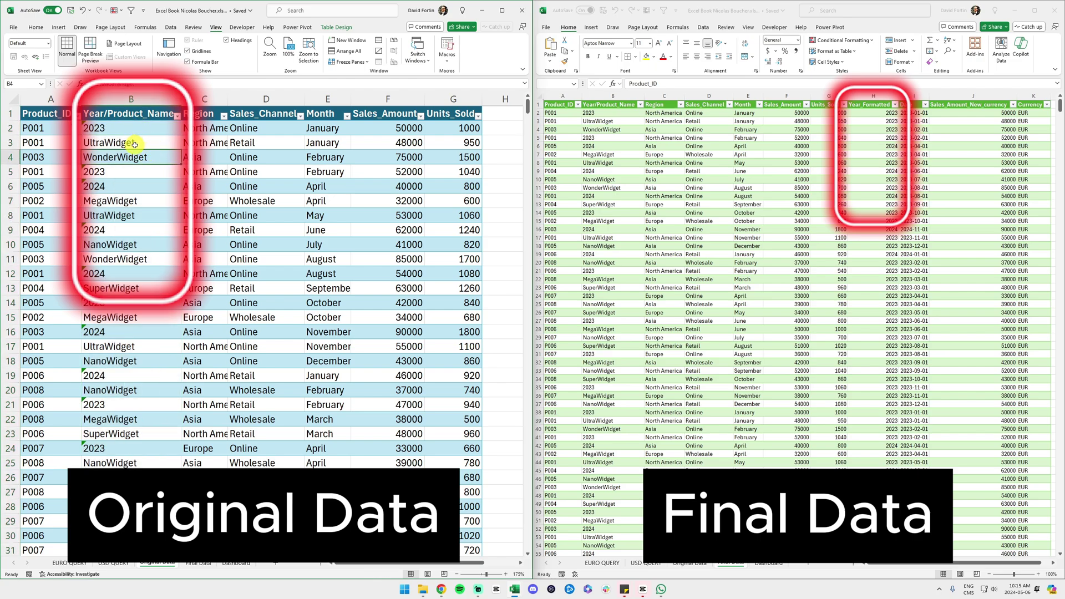
left_click(134, 144)
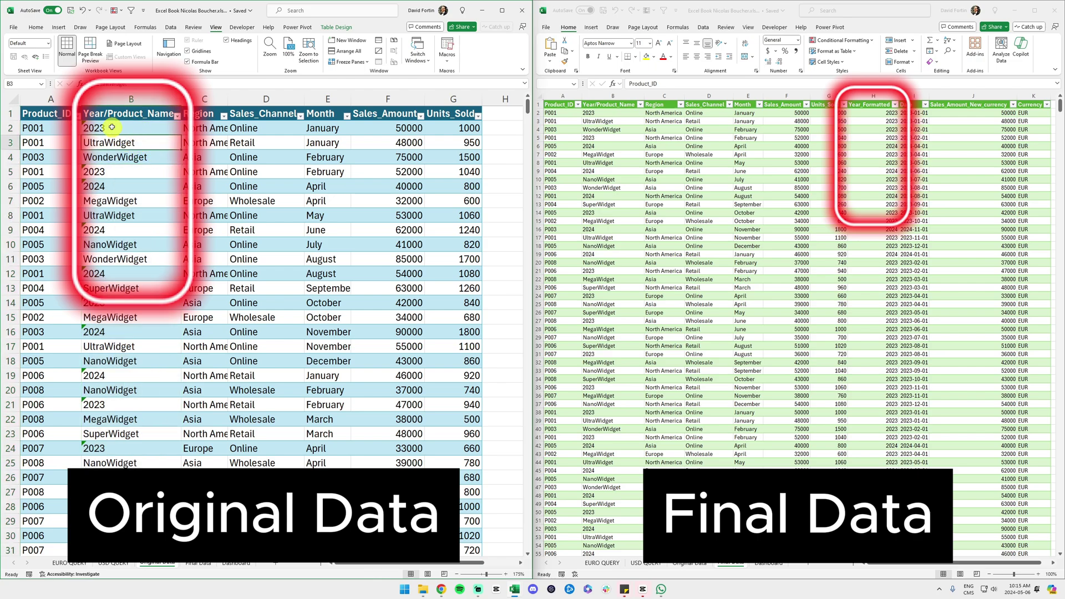
left_click(321, 130)
left_click(500, 97)
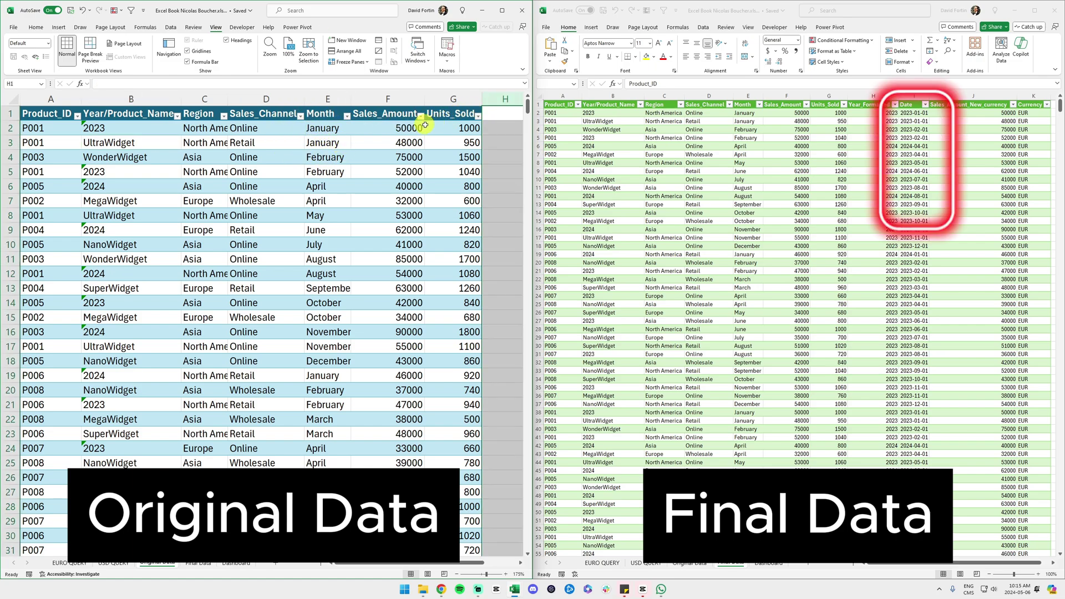
left_click(327, 129)
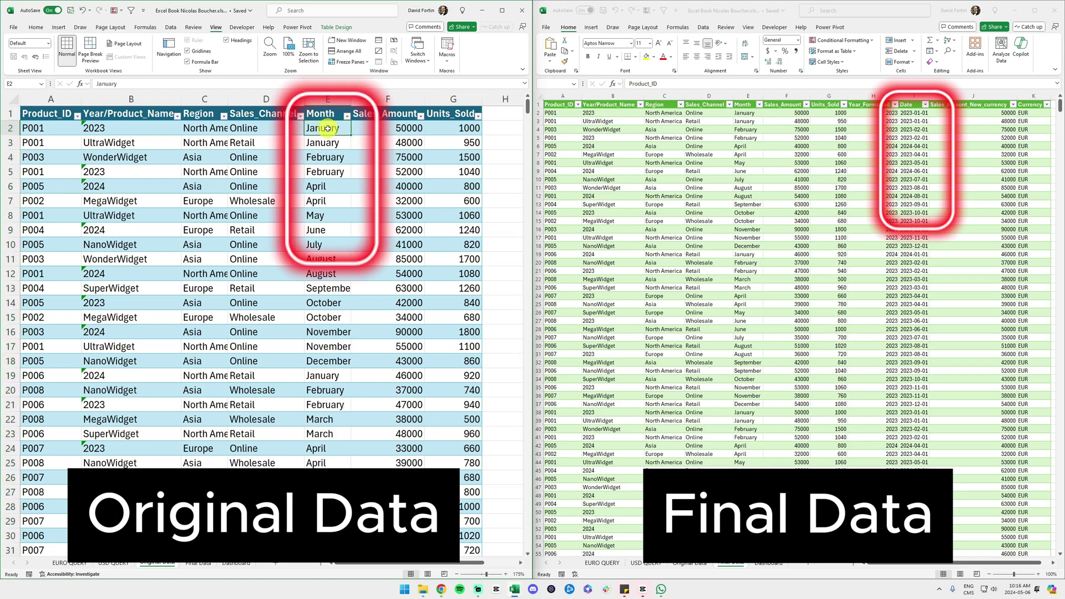
left_click(116, 128)
left_click(888, 176)
left_click(914, 95)
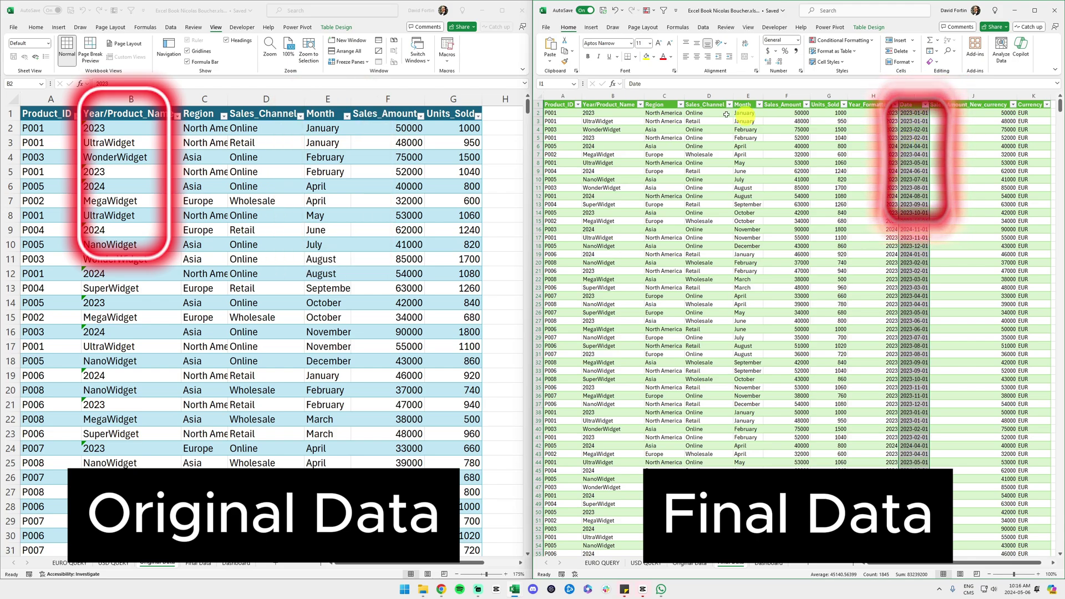
- Examine the original table's Product_ID column down to its last row, and its Sales_Amount column
left_click(428, 145)
left_click(41, 129)
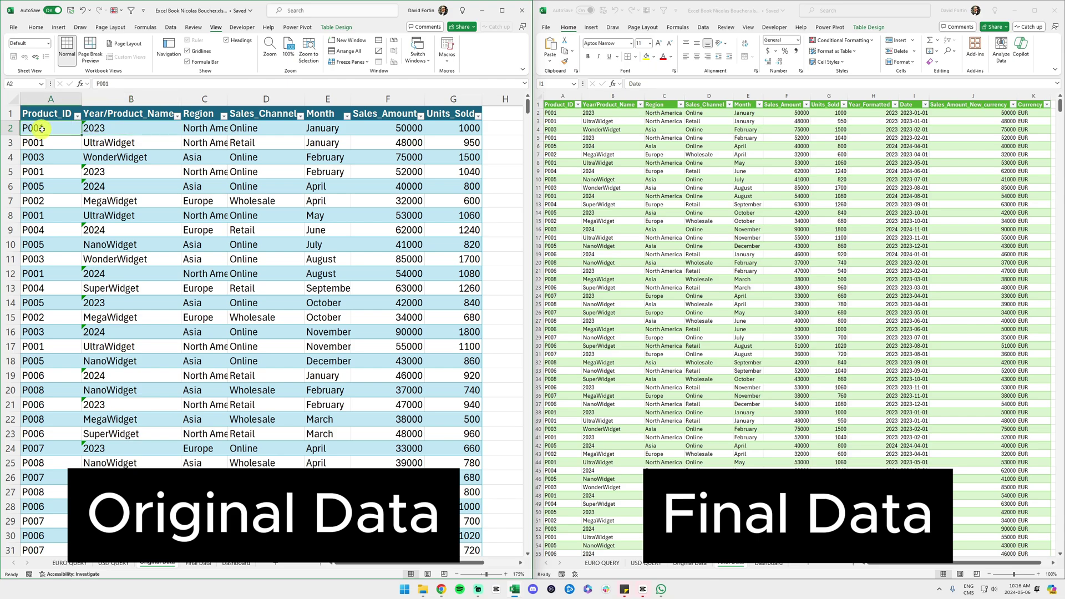
key("ctrl+shift+Down")
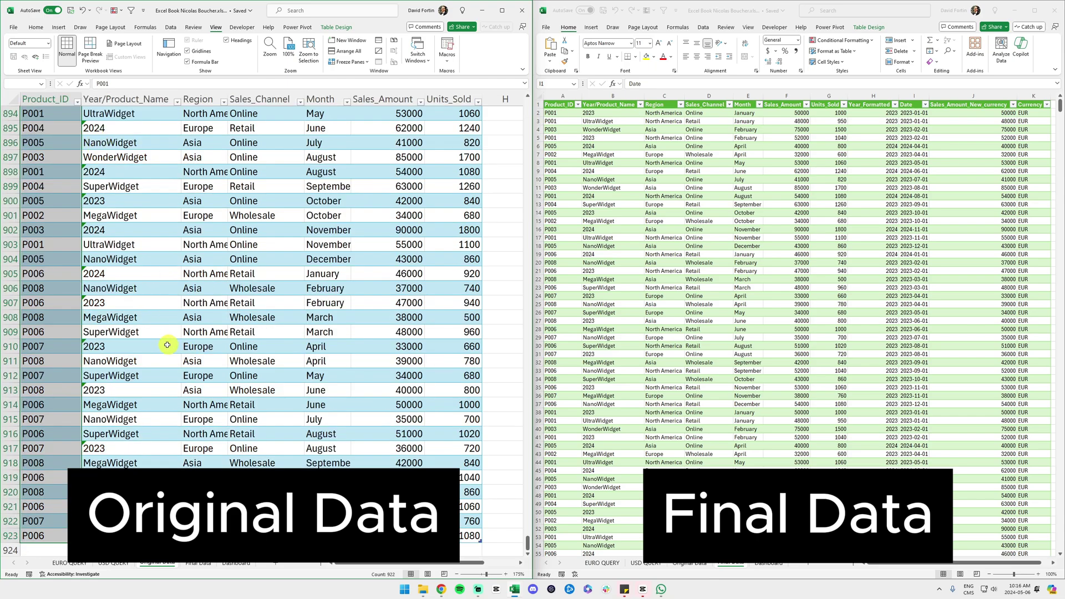
left_click_drag(528, 544, 524, 66)
left_click(405, 139)
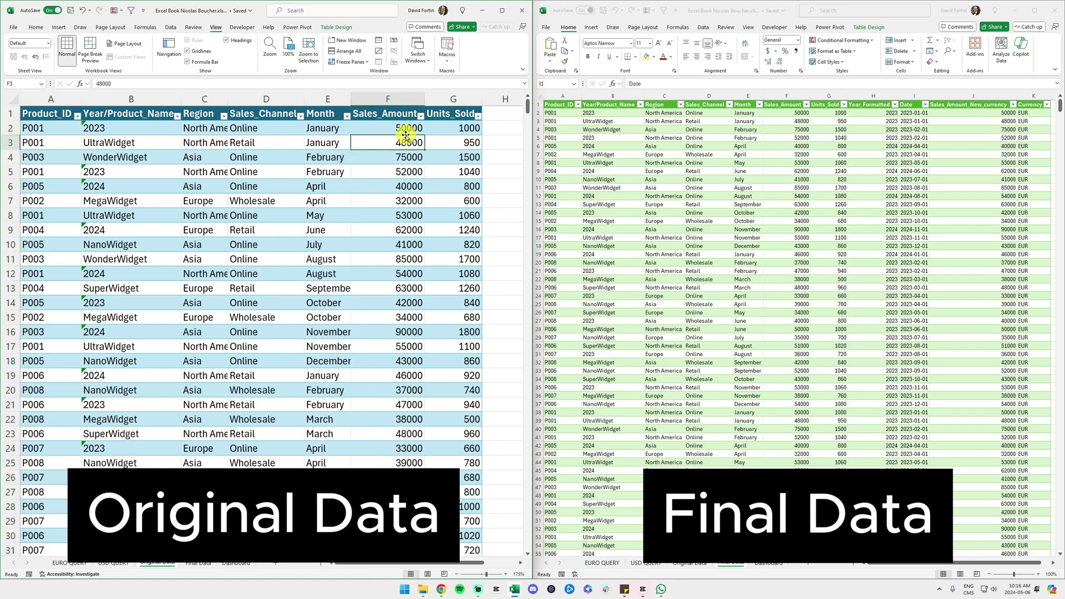
- Examine the final table's Sales_Amount_New_currency and Currency columns, covering both the EUR and USD rows
left_click(823, 167)
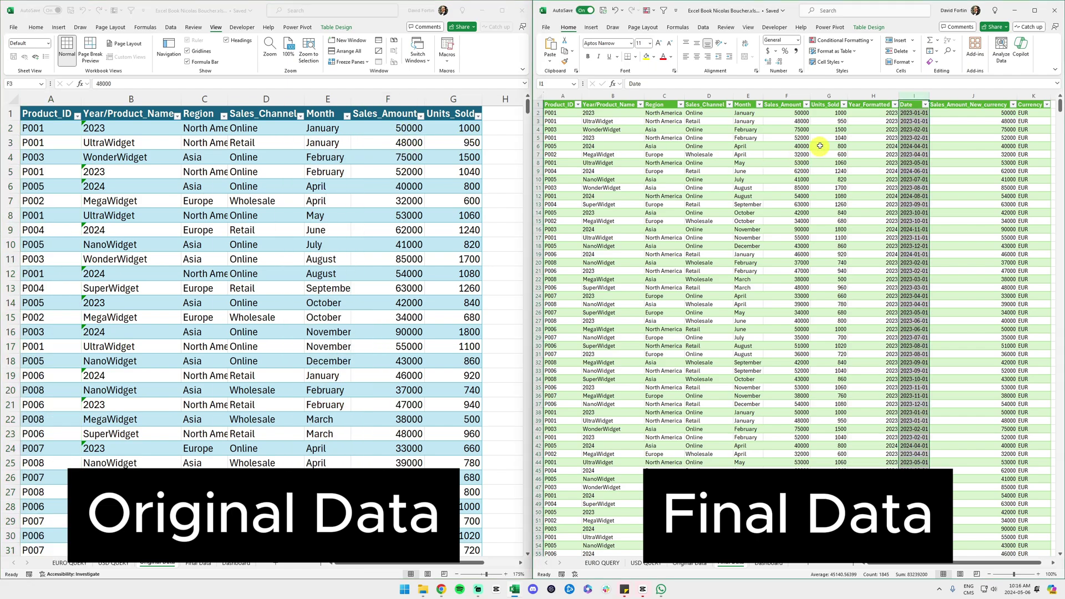
left_click(839, 125)
left_click(957, 132)
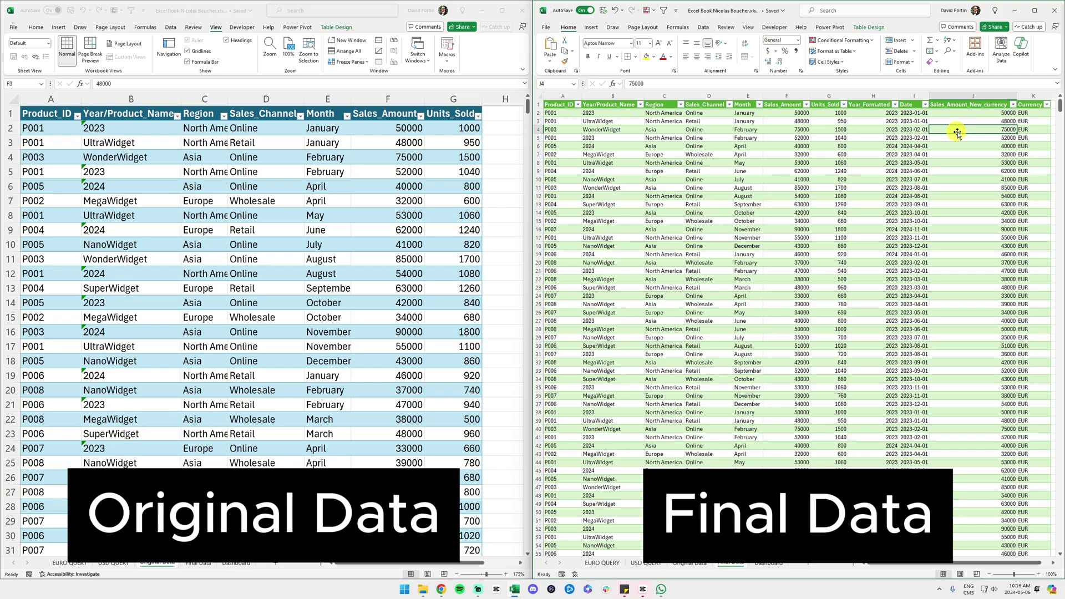
left_click(1030, 113)
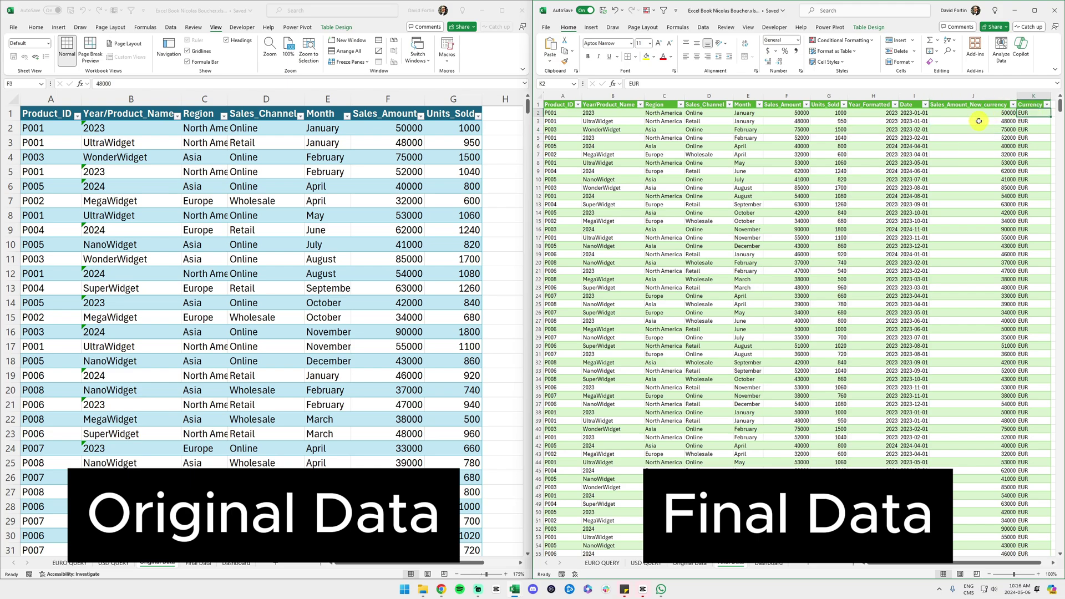
key("shift+space")
left_click(1037, 138)
left_click_drag(1032, 113, 1024, 173)
left_click(1040, 140)
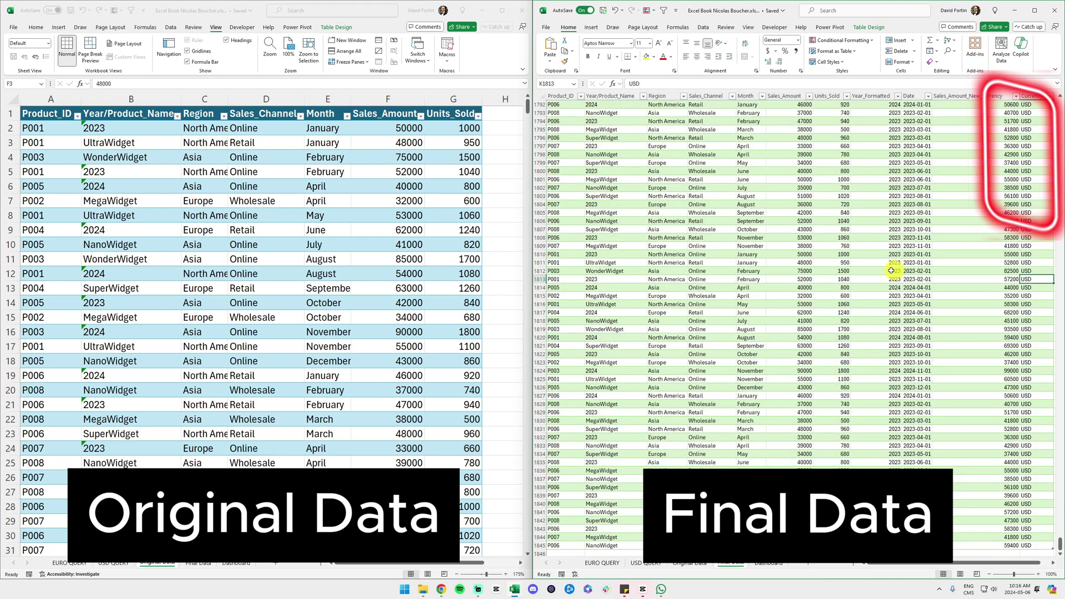
left_click(891, 270)
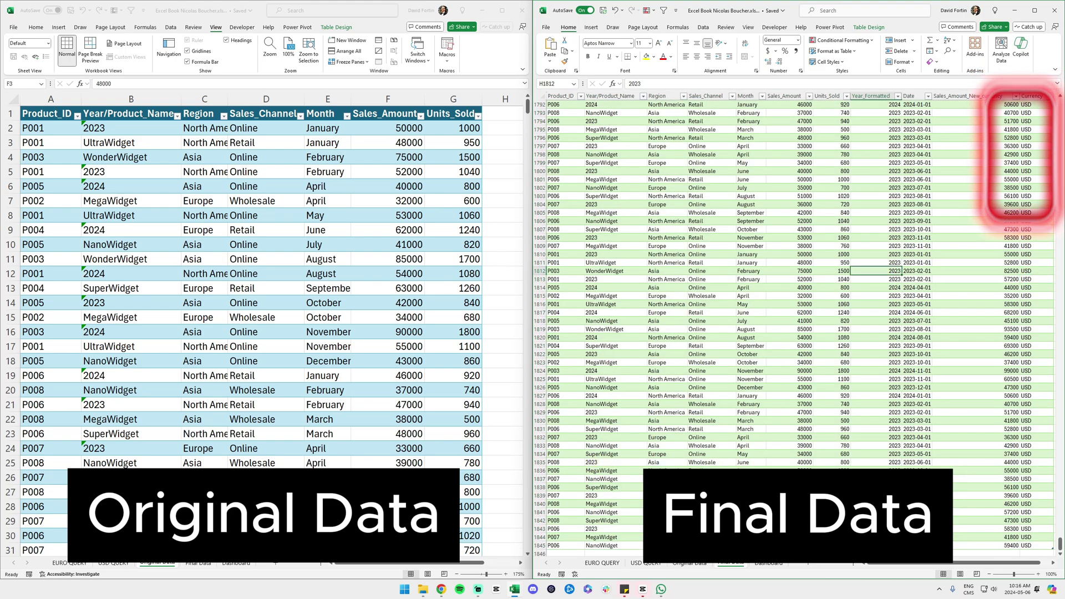
left_click(593, 289)
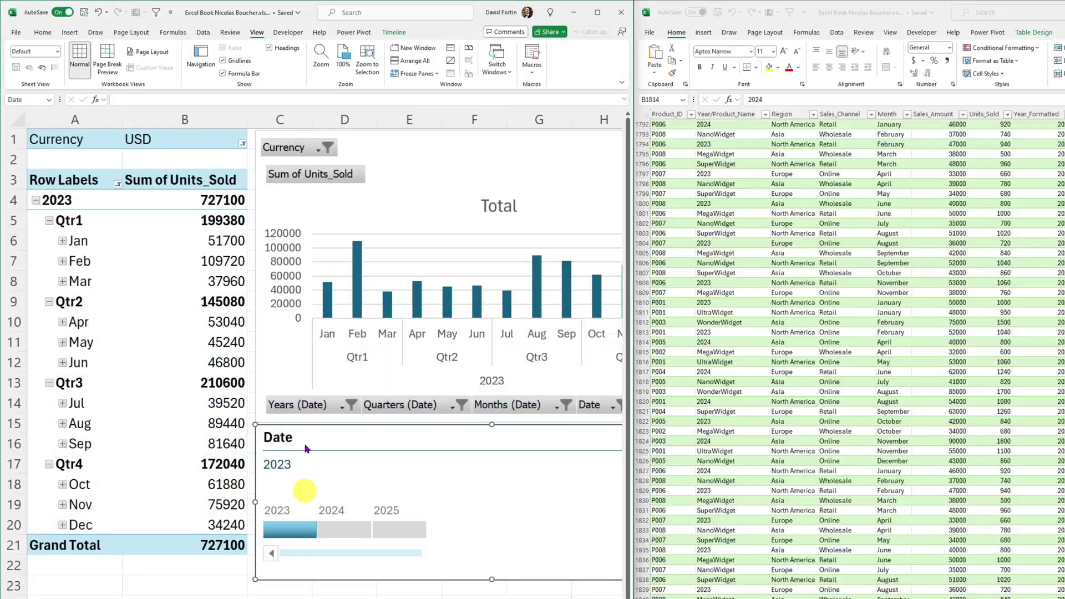
- View the dashboard's units sold for different years by filtering the Date timeline to 2023, 2024 and 2025
left_click(345, 529)
left_click(402, 529)
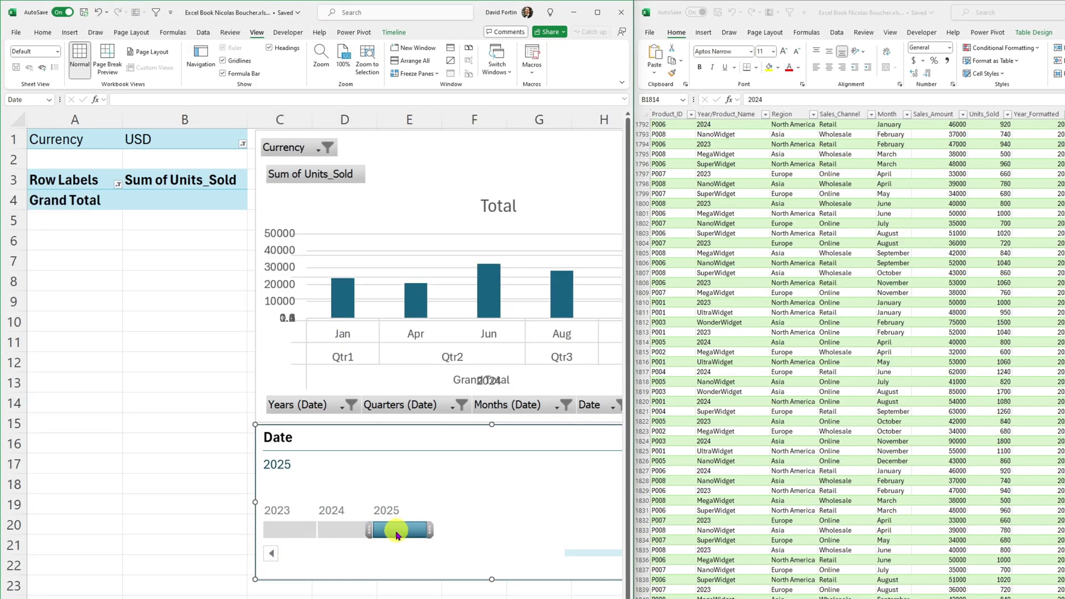
left_click(300, 531)
left_click(349, 529)
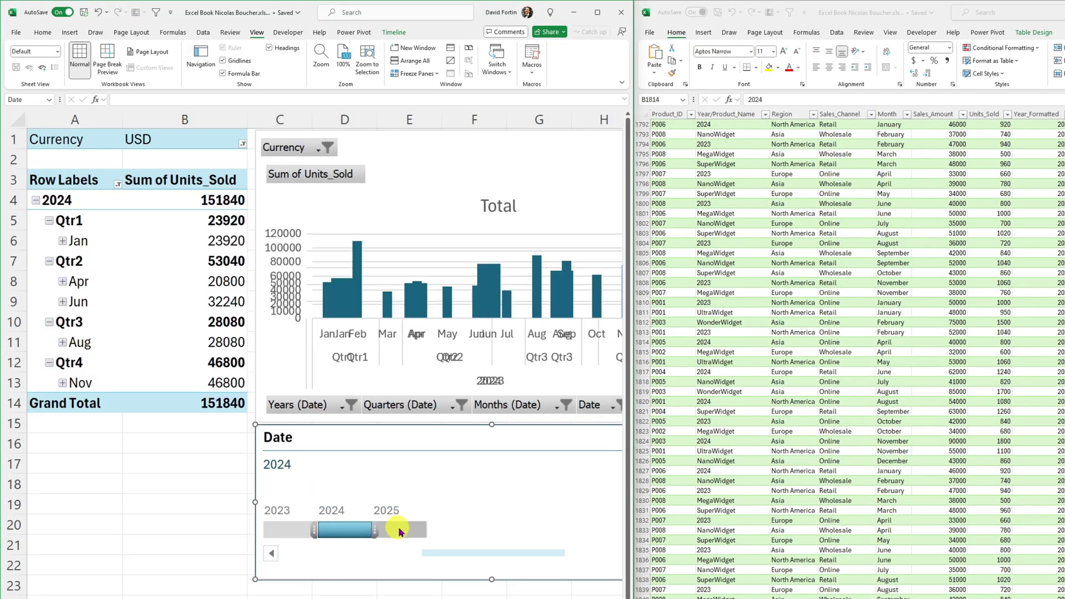
left_click(403, 529)
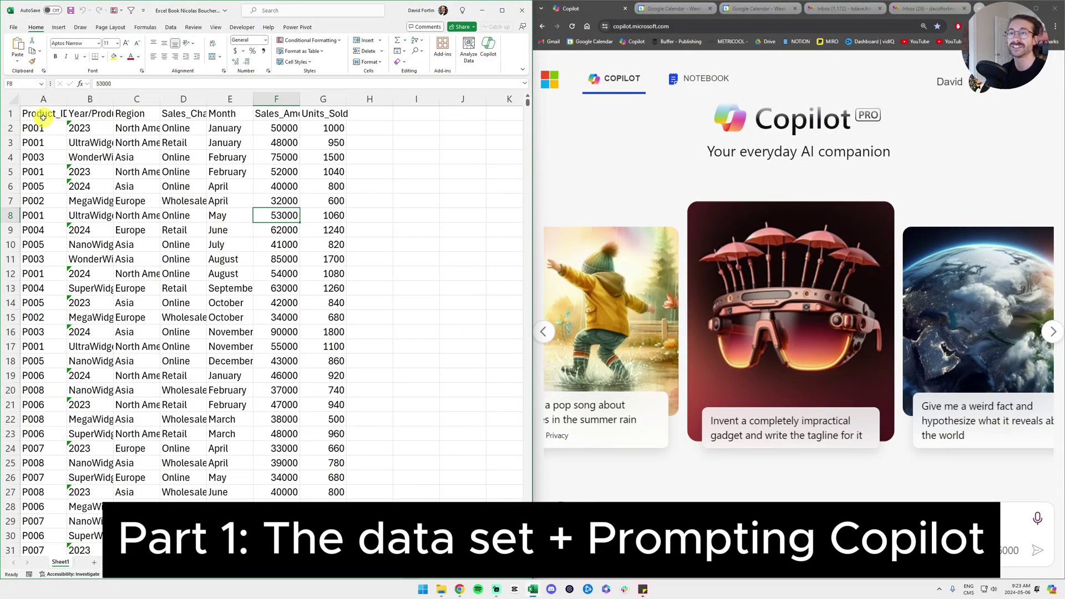
- Widen the Product_ID and Year/Product_Name columns of the raw data to fit their contents
left_click_drag(43, 116, 333, 174)
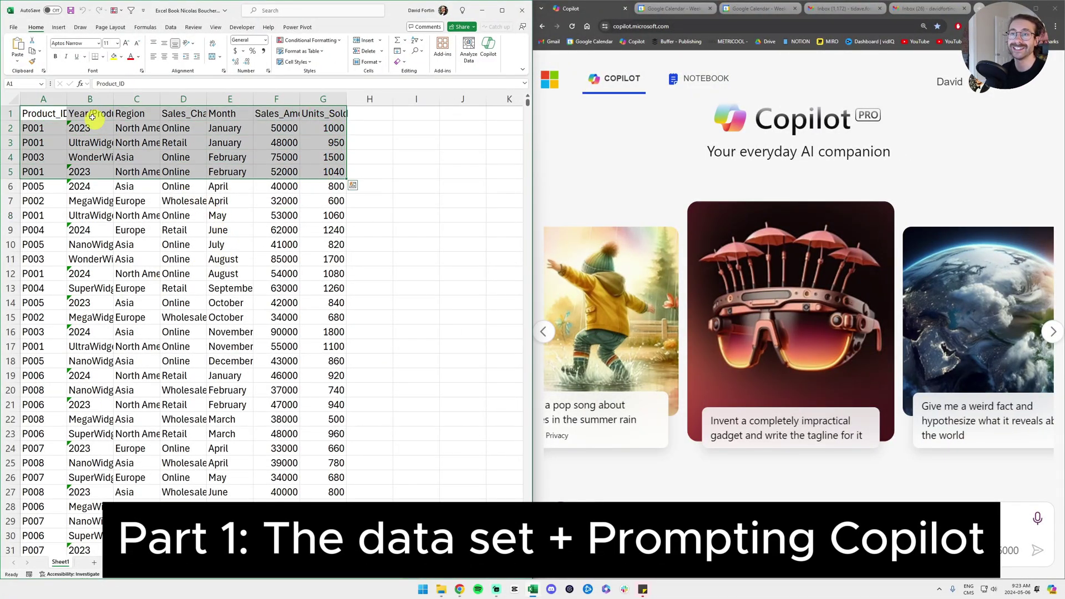
double_click(67, 99)
left_click(99, 115)
double_click(129, 99)
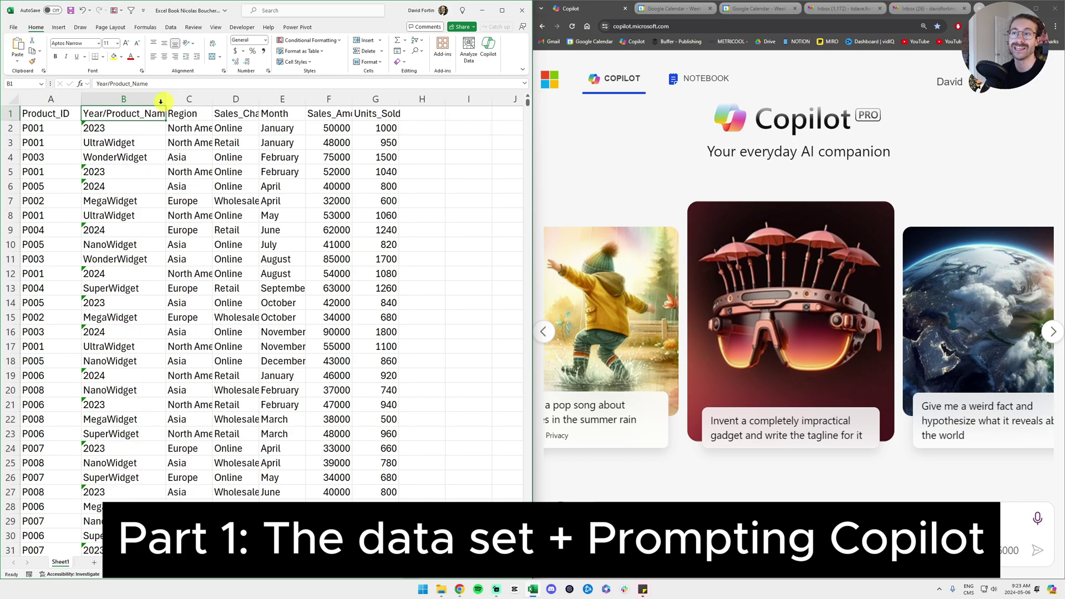
left_click_drag(144, 127, 146, 128)
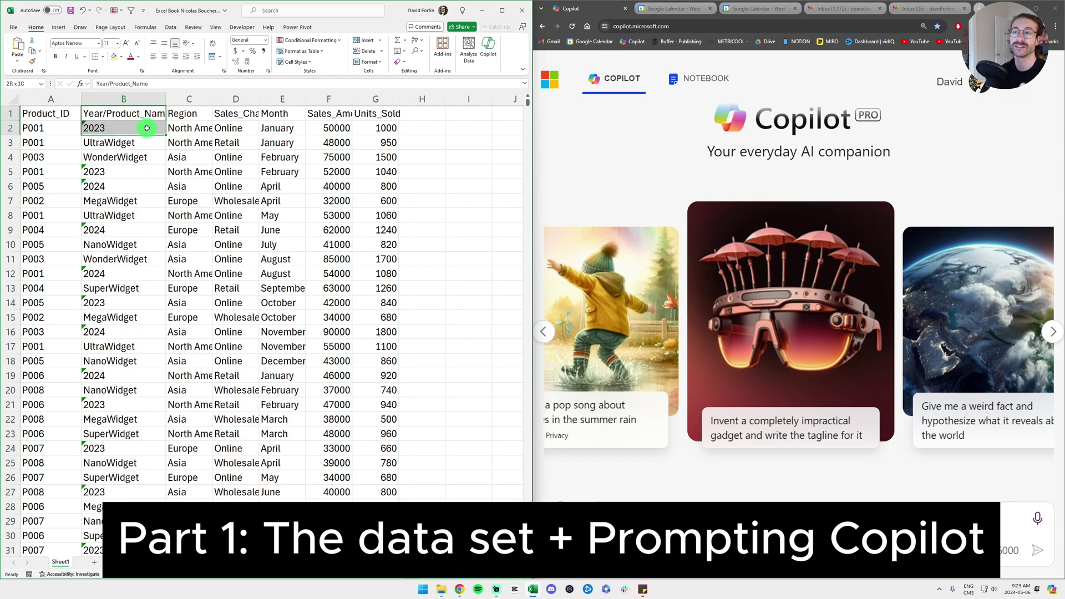
- Widen the Sales_Channel and Sales_Amount columns so that their headers are fully readable
left_click(238, 113)
left_click_drag(260, 98, 277, 99)
left_click(324, 114)
left_click_drag(367, 95, 396, 97)
left_click(372, 113)
left_click(433, 113)
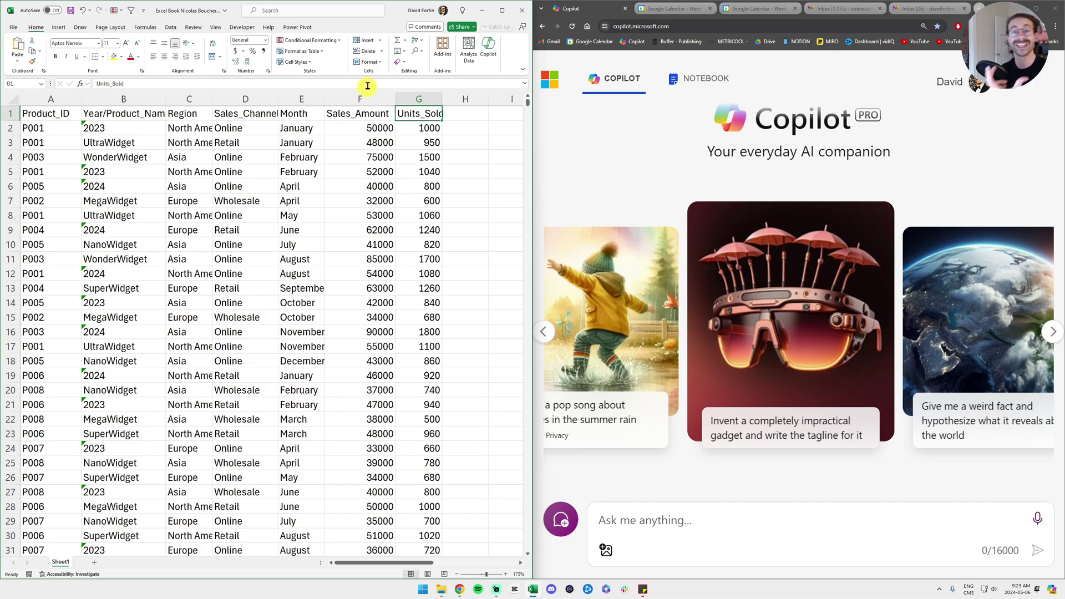
- Switch to Copilot in the browser and paste the Power Query prompt covering year cleanup, a date column, USD/EUR duplicate lines and the 1.10 FX rate
left_click(659, 517)
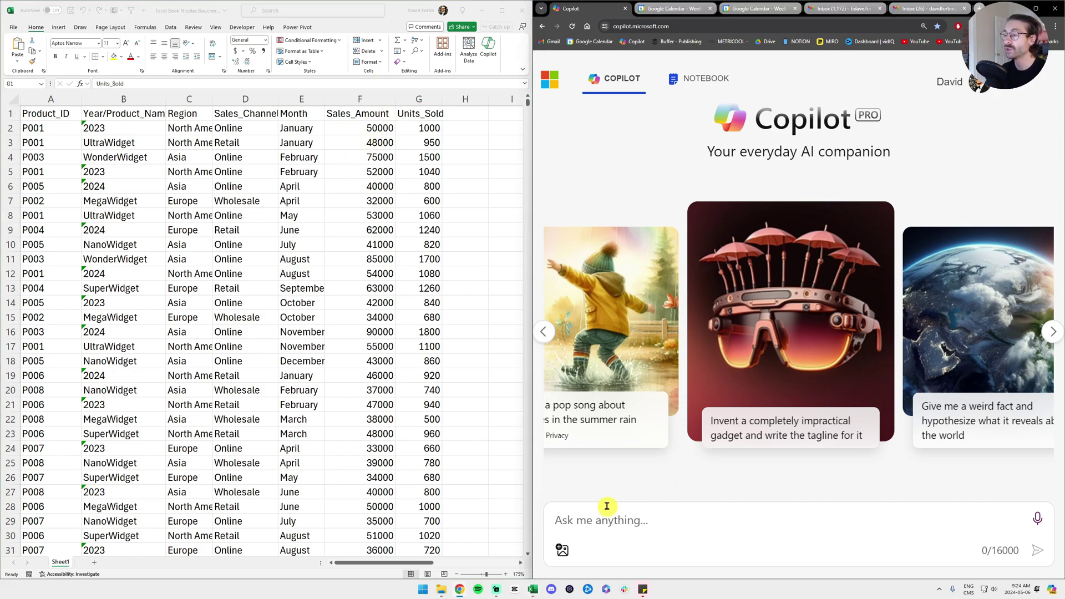
key("ctrl+v")
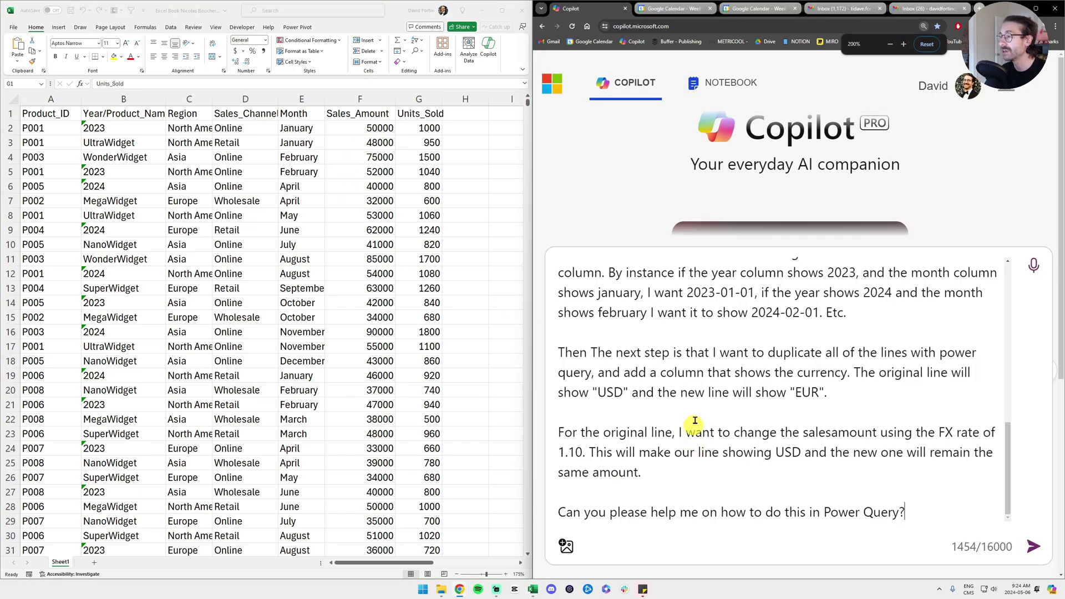
scroll(757, 366, "up", 5)
scroll(757, 366, "up", 3)
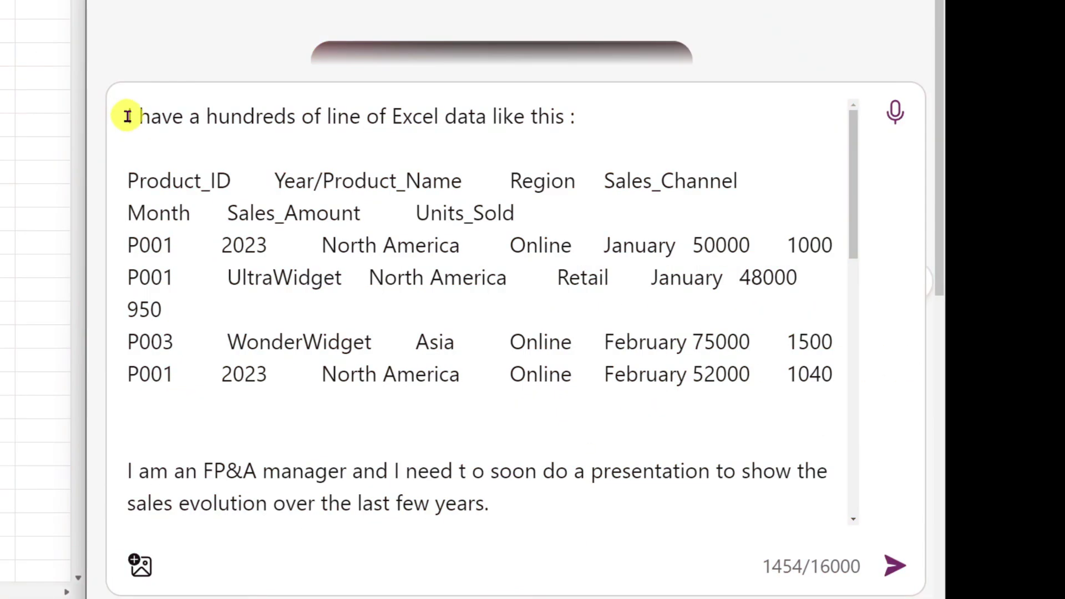
- Review the prompt's opening: the sample data rows, the FP&A manager context and the request for Power Query help
left_click_drag(558, 269, 846, 271)
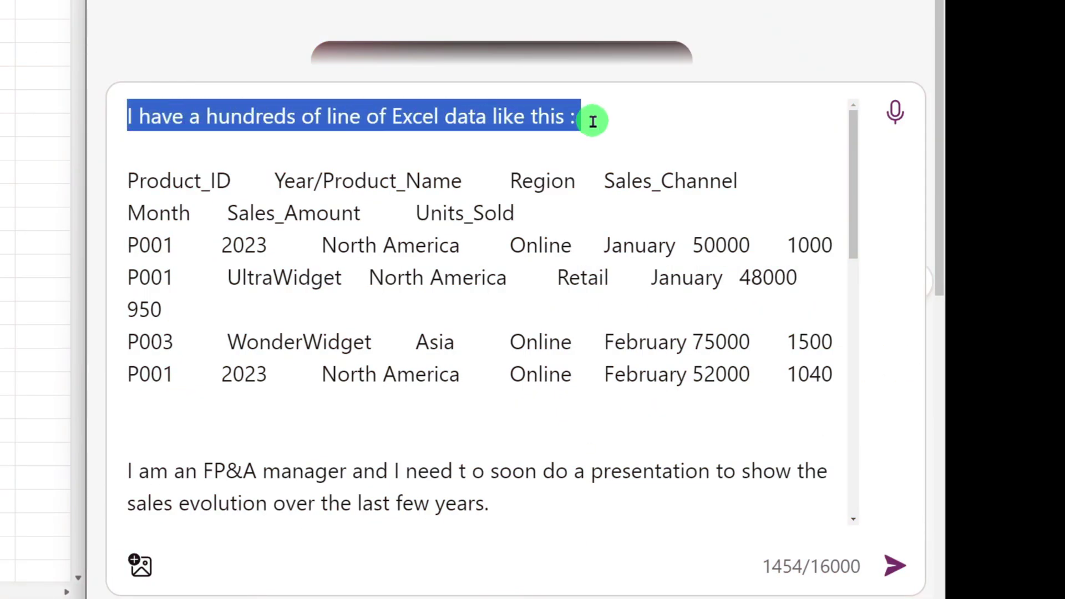
left_click(532, 172)
left_click_drag(129, 178, 754, 367)
scroll(632, 336, "down", 3)
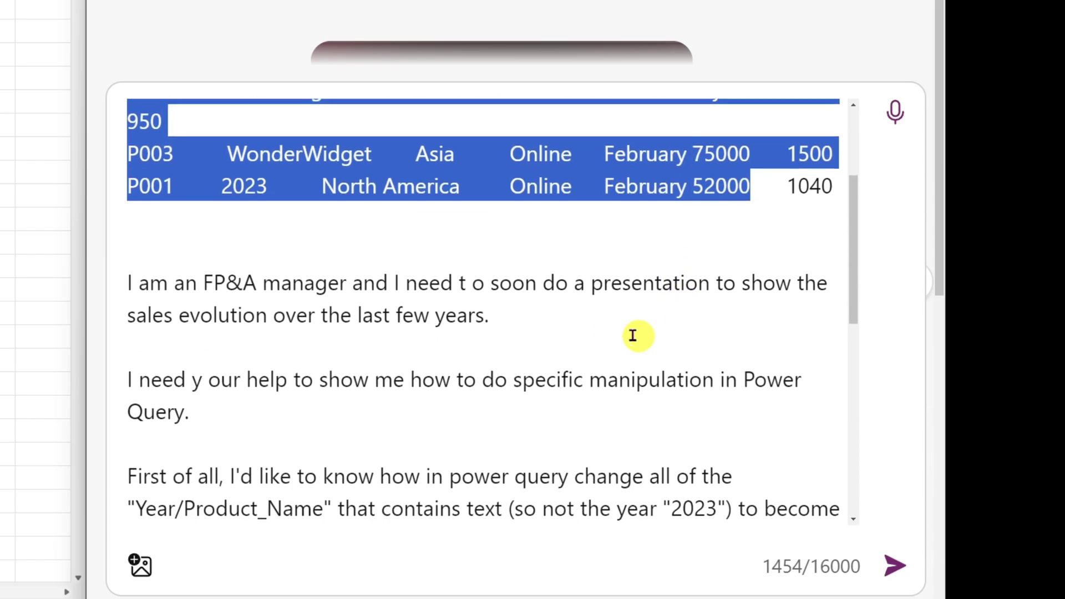
left_click(632, 335)
left_click_drag(135, 269, 530, 306)
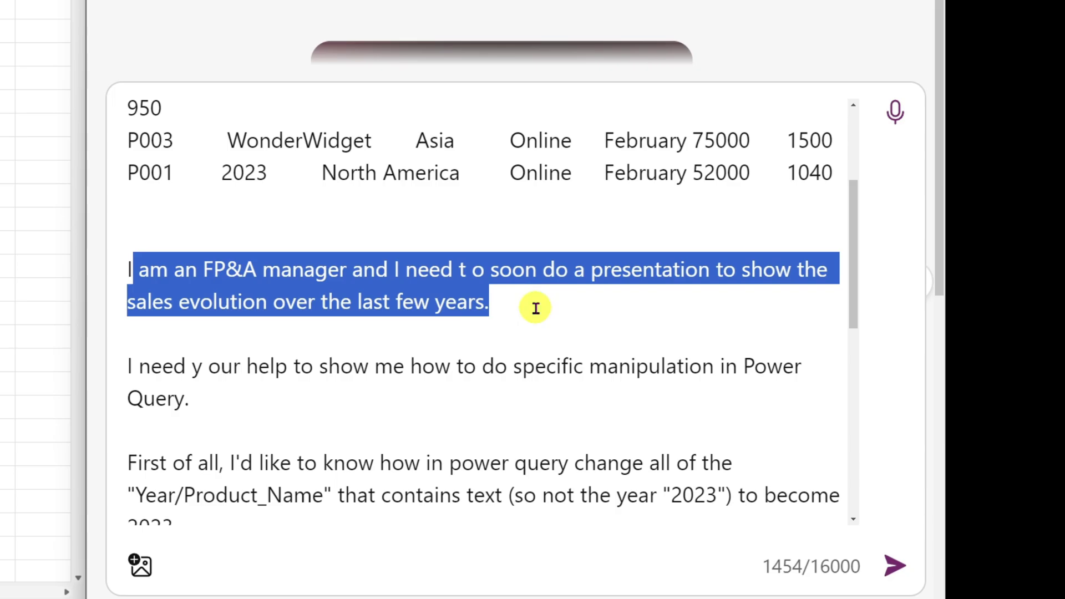
scroll(527, 305, "down", 2)
left_click(377, 270)
left_click(144, 226, "shift")
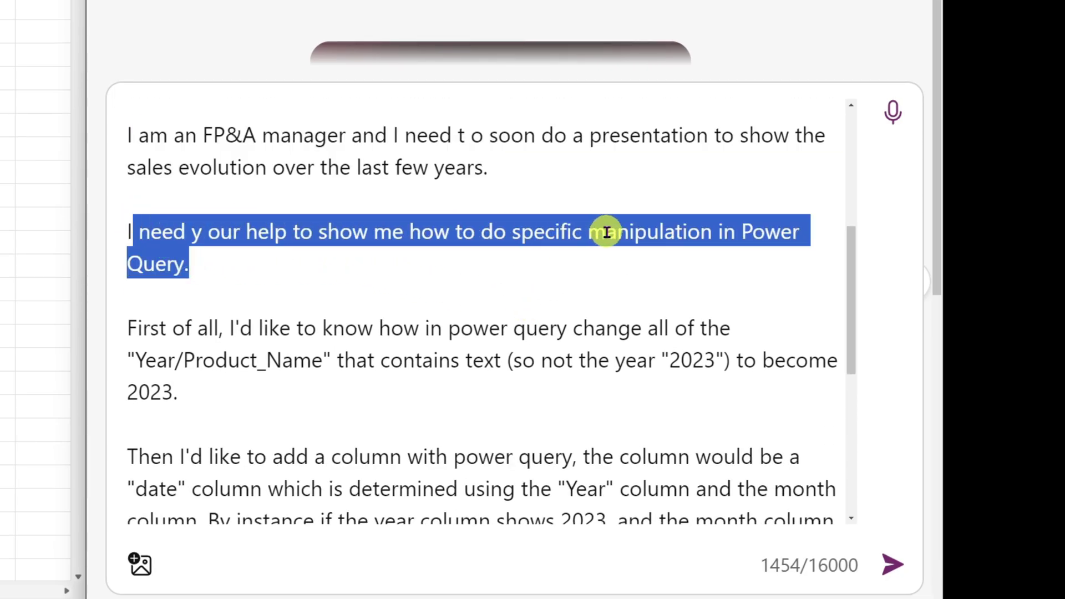
scroll(583, 225, "down", 1)
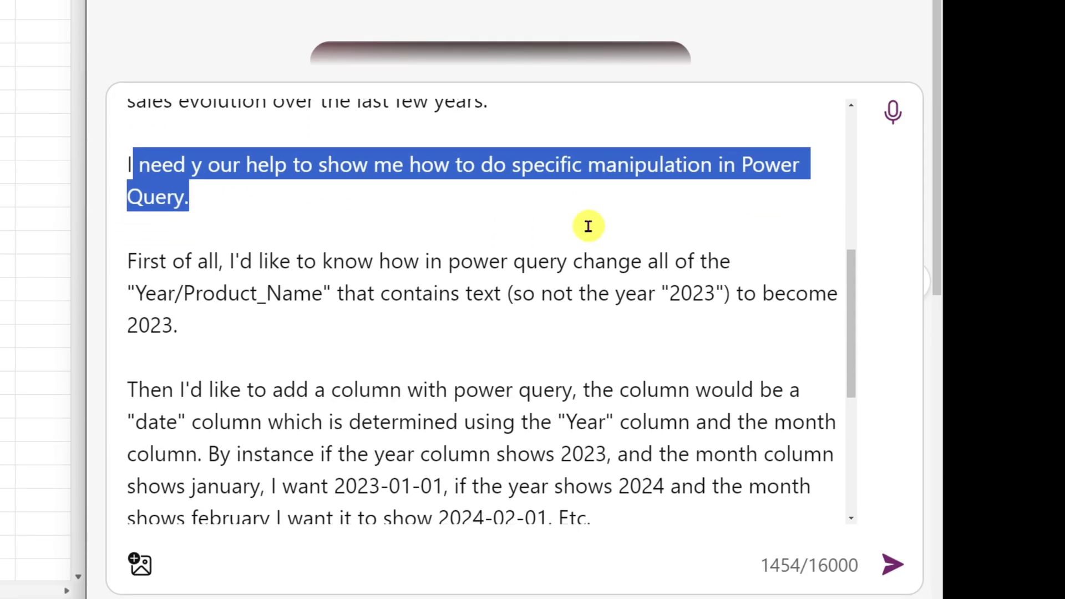
- Add "Please note that some fields already show 2024 as well as a year." after the prompt's paragraph on changing Year/Product_Name text to 2023
left_click(277, 239)
scroll(284, 239, "down", 1)
left_click_drag(133, 195, 769, 251)
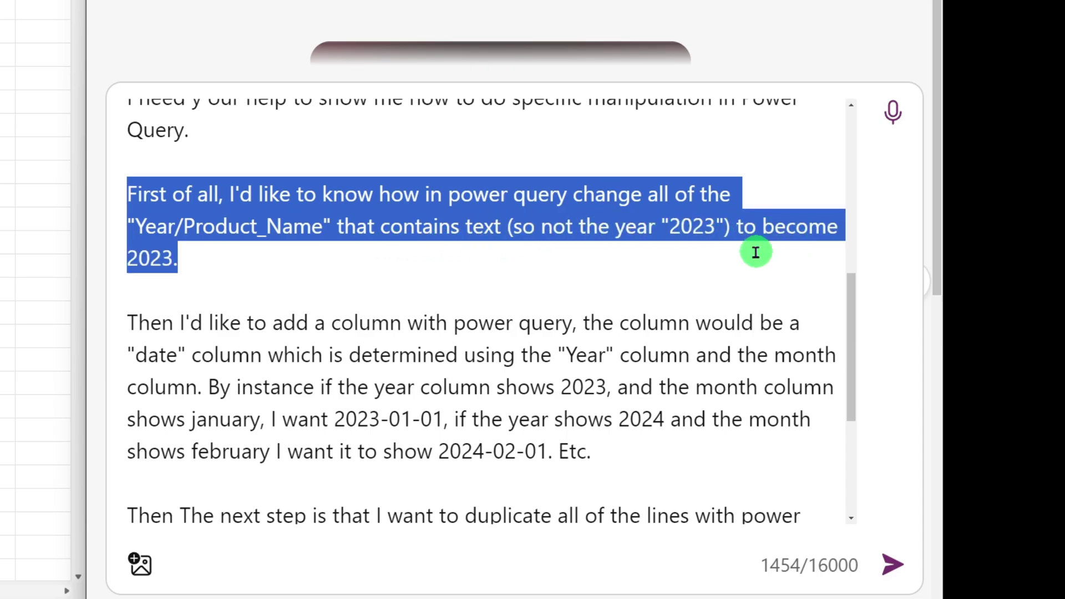
left_click(260, 259)
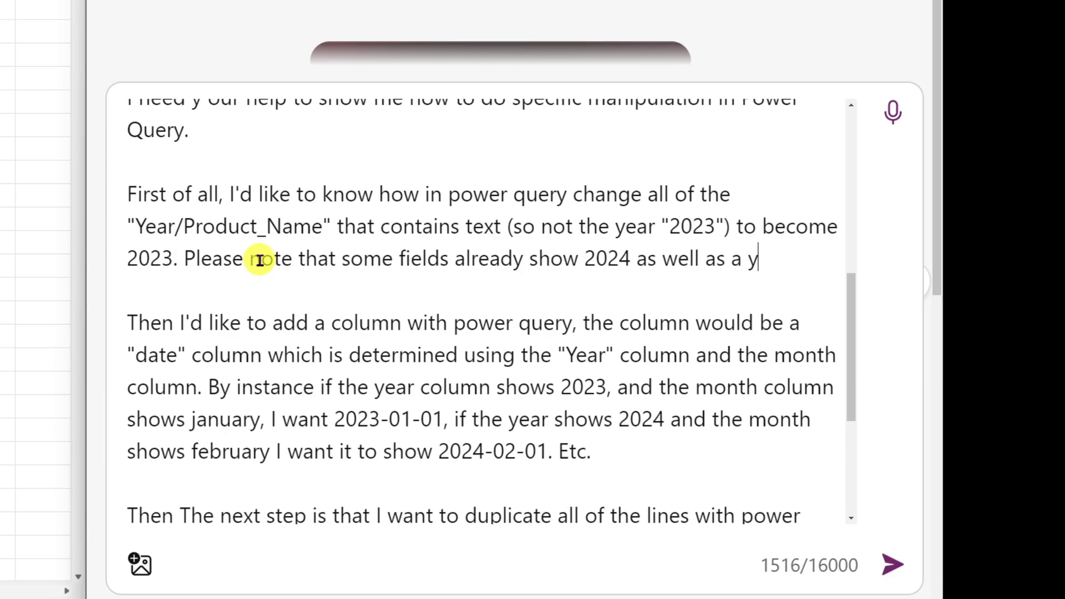
- Review the prompt's remaining requests on the date column, duplicated USD and EUR lines, FX conversion and the closing question
left_click_drag(127, 323, 204, 385)
left_click_drag(208, 386, 447, 424)
left_click(457, 419)
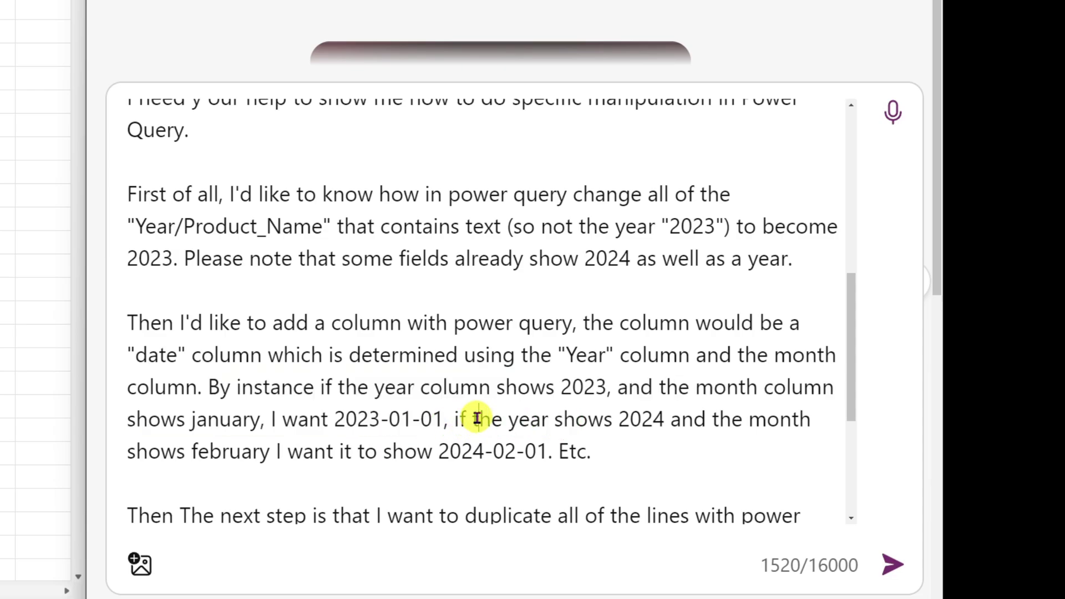
left_click_drag(681, 420, 587, 451)
scroll(532, 388, "down", 3)
scroll(519, 379, "down", 1)
left_click_drag(133, 249, 553, 319)
left_click_drag(128, 381, 277, 454)
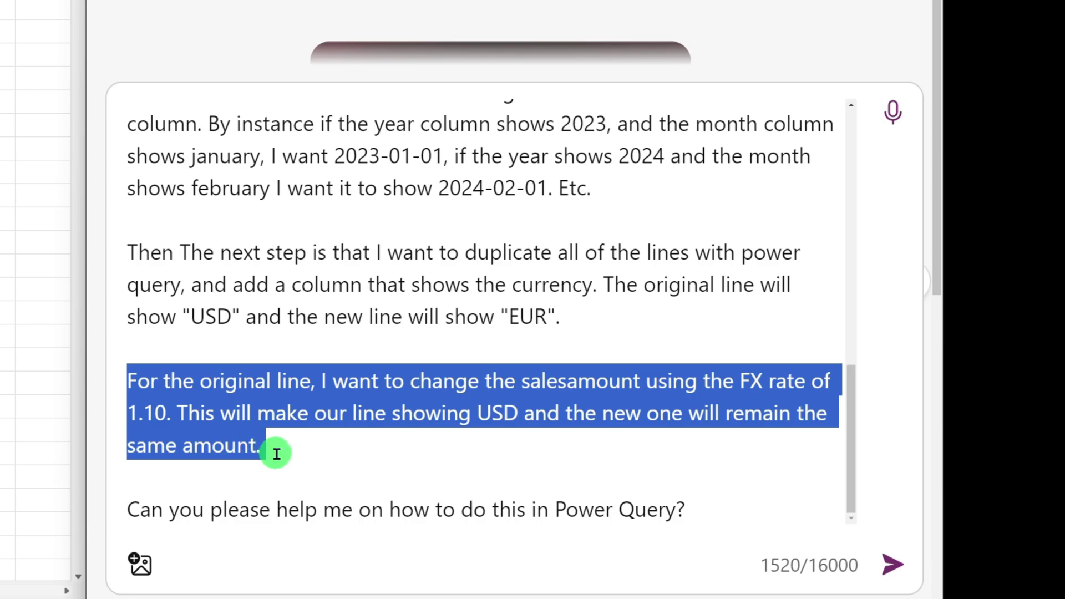
left_click_drag(142, 494, 695, 511)
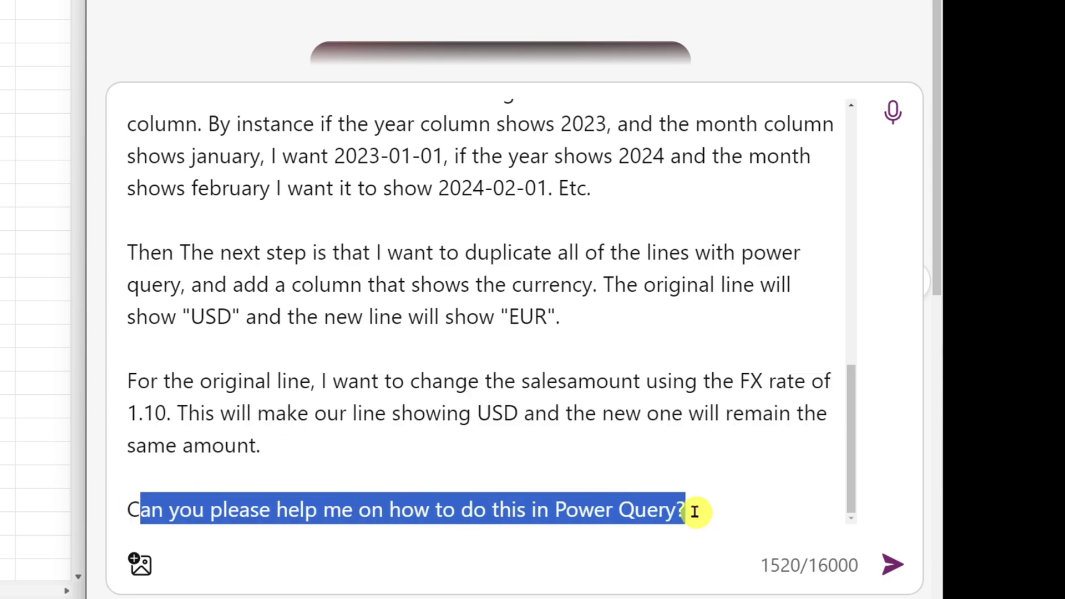
- Send the Power Query prompt to Copilot and read its reply up to the first instruction on loading the data
left_click(678, 510)
left_click(889, 576)
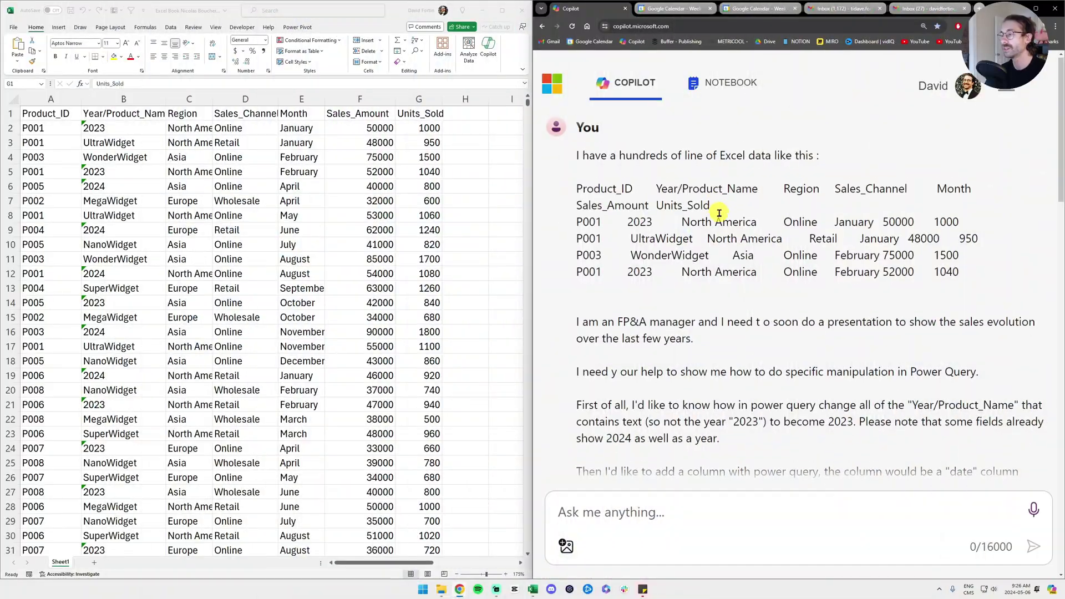
scroll(710, 210, "down", 8)
scroll(700, 199, "down", 5)
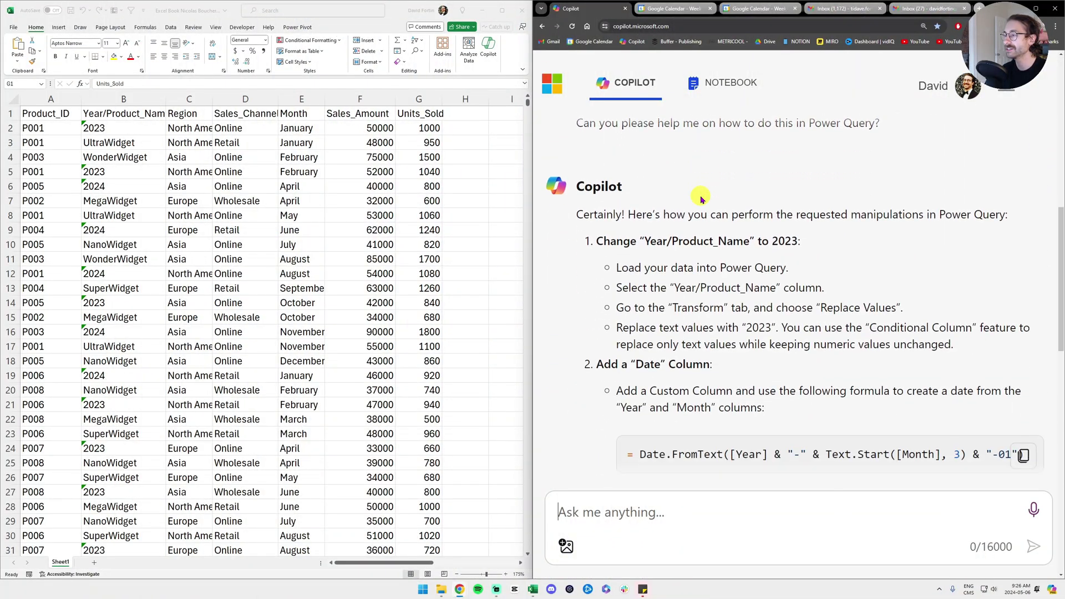
left_click_drag(578, 181, 992, 188)
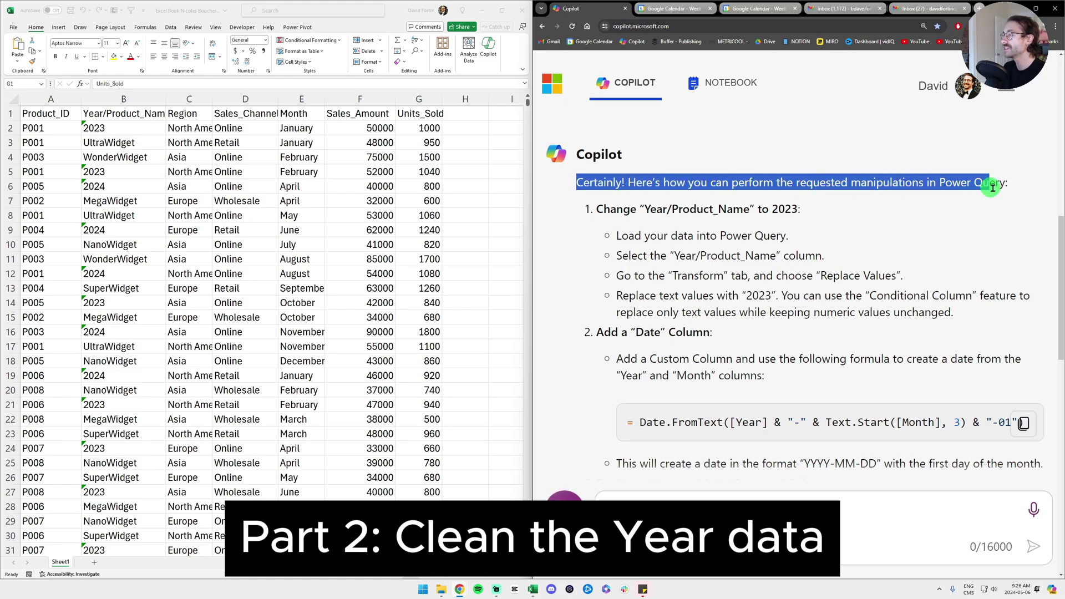
left_click(1006, 185)
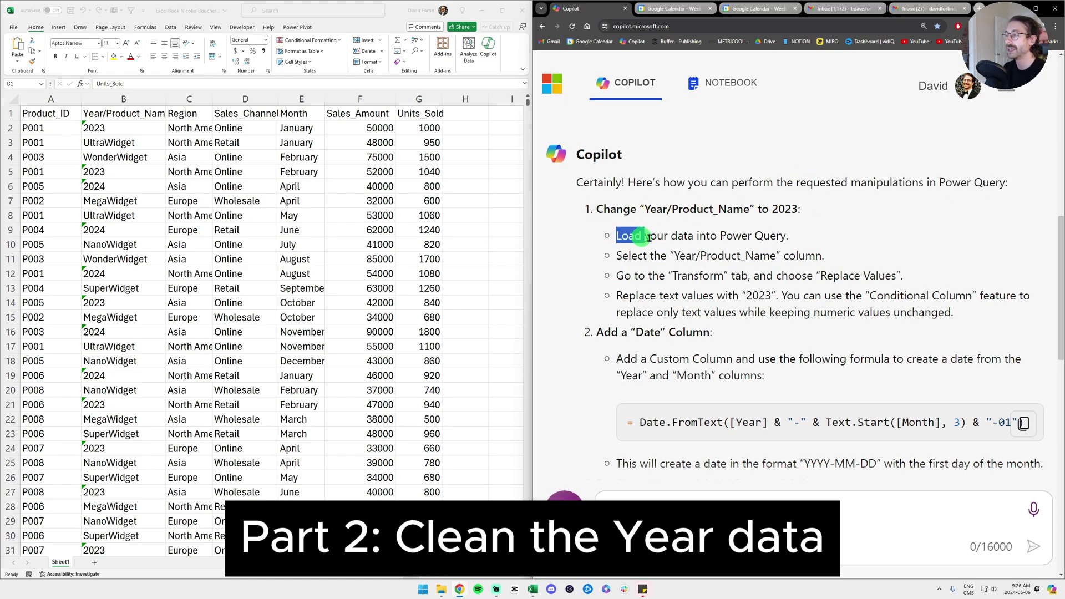
left_click_drag(649, 237, 791, 240)
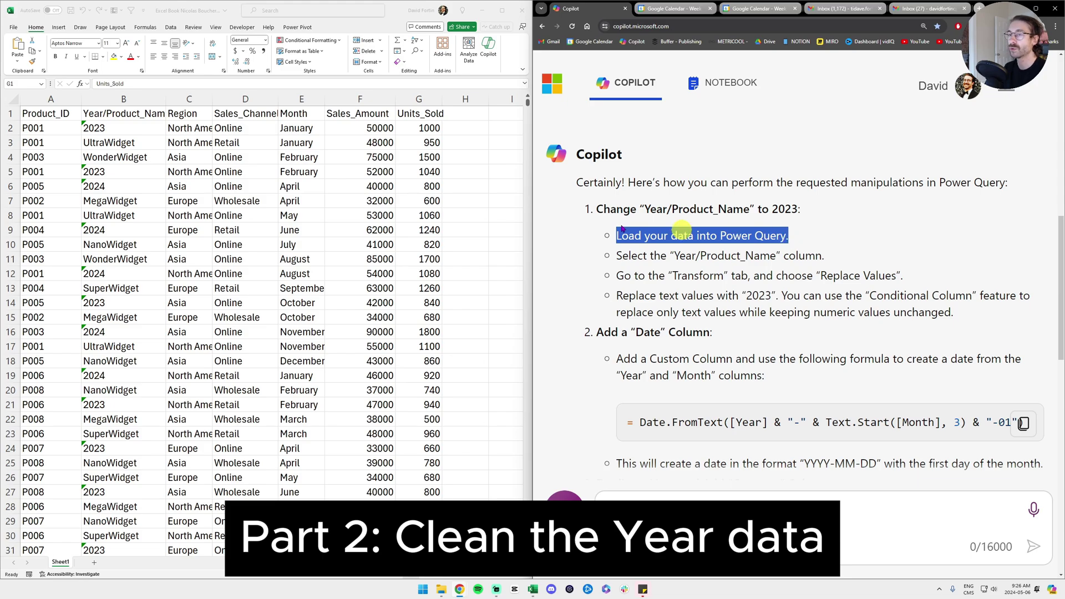
- Load the sales data range A1:G923 from the worksheet into Power Query as a table with headers
left_click(111, 115)
left_click(53, 111)
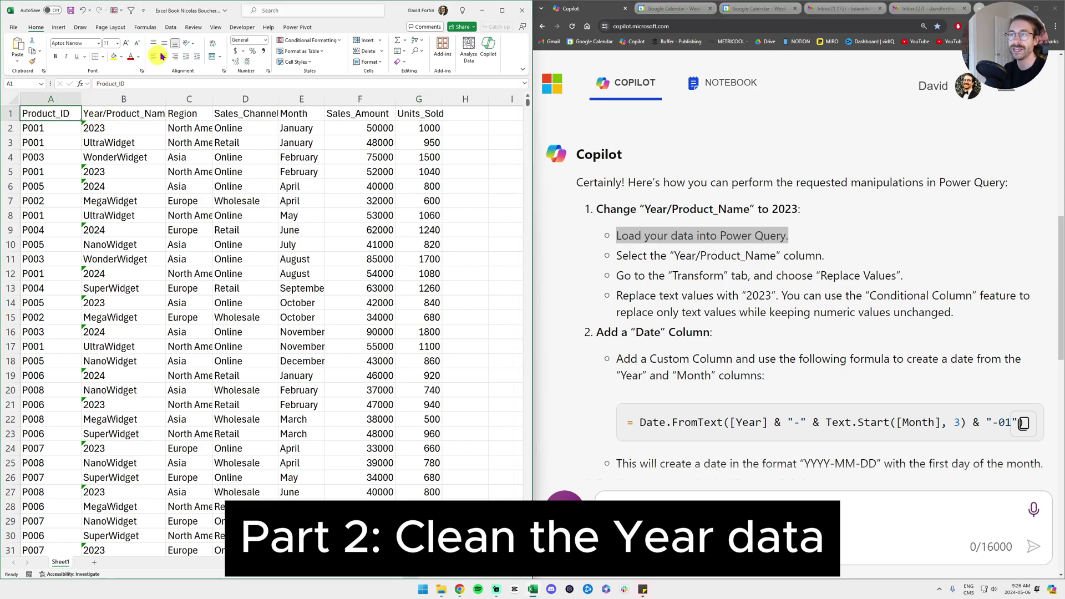
left_click(170, 27)
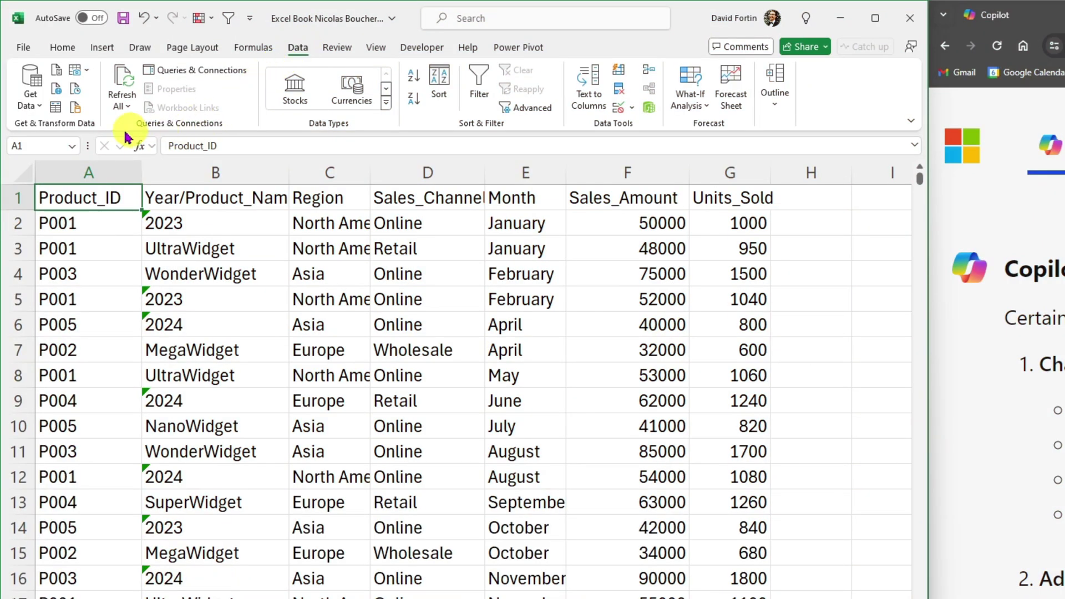
left_click(56, 115)
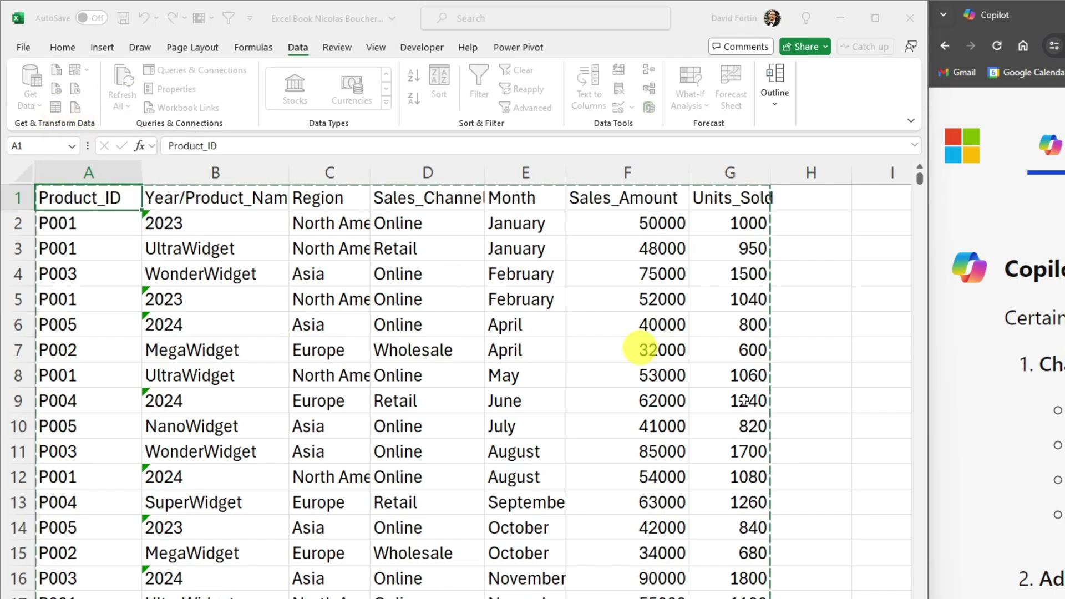
left_click_drag(544, 461, 477, 451)
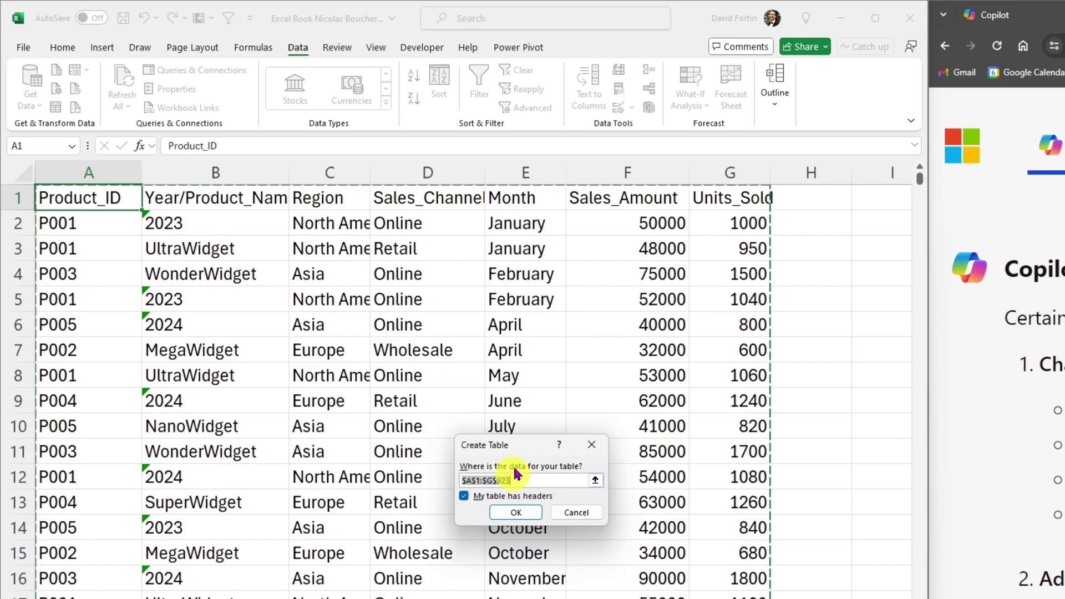
left_click(520, 514)
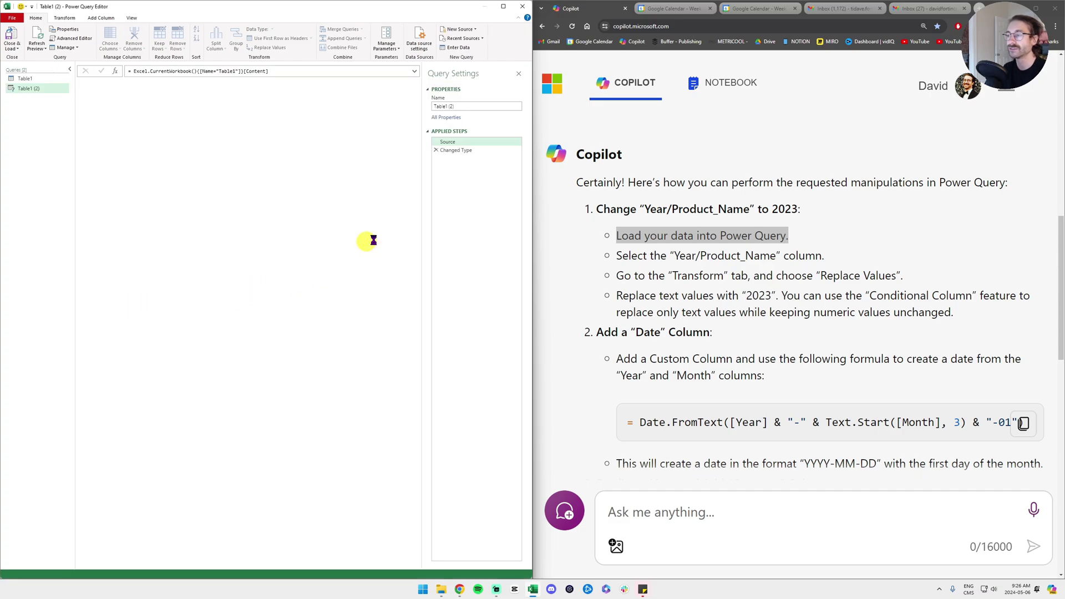
left_click_drag(618, 257, 828, 260)
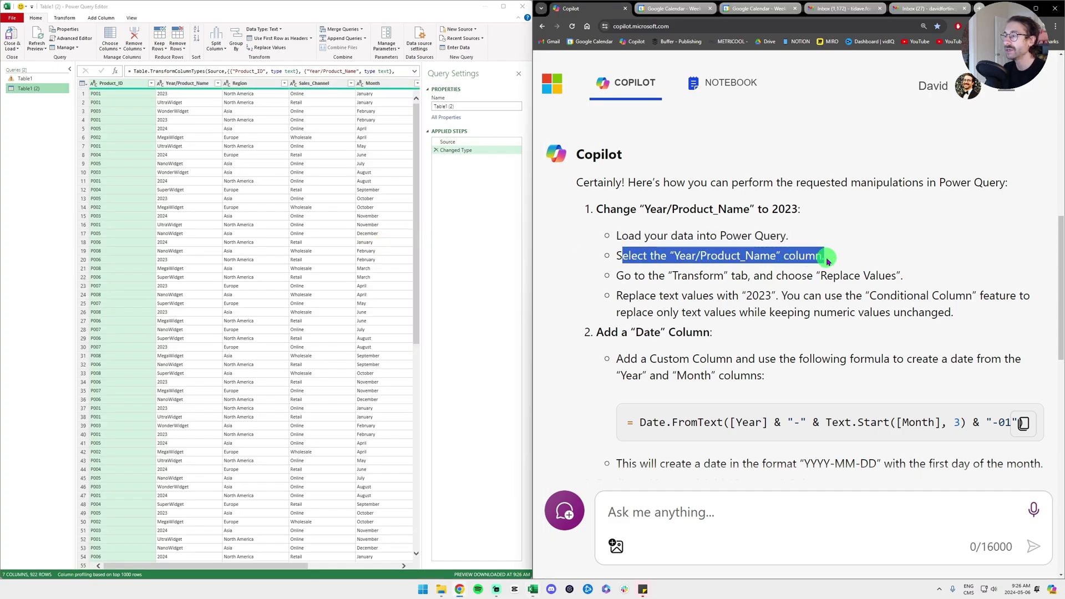
left_click(187, 84)
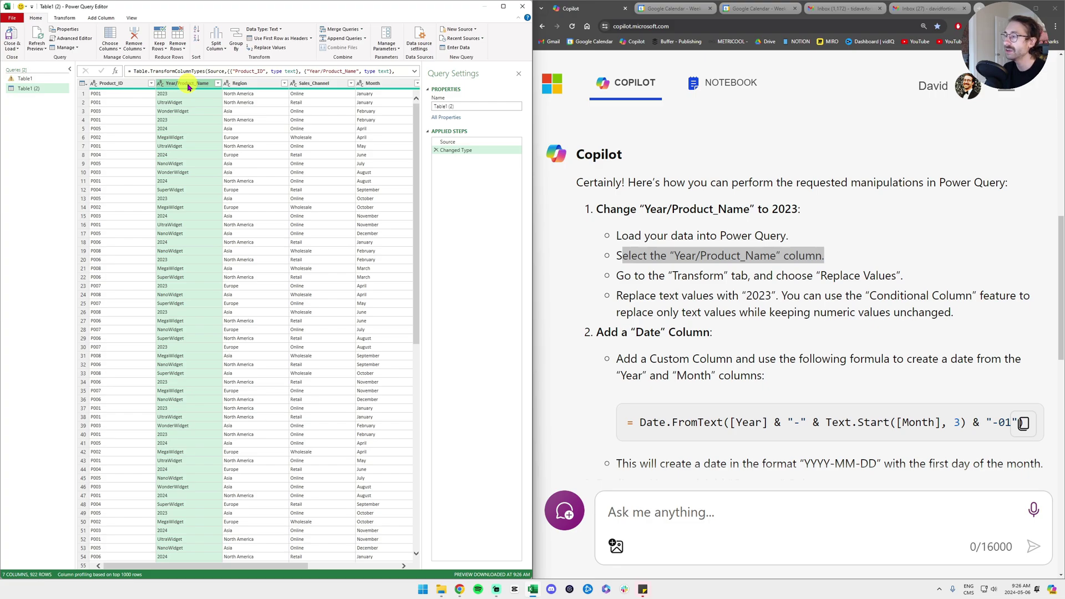
left_click(65, 18)
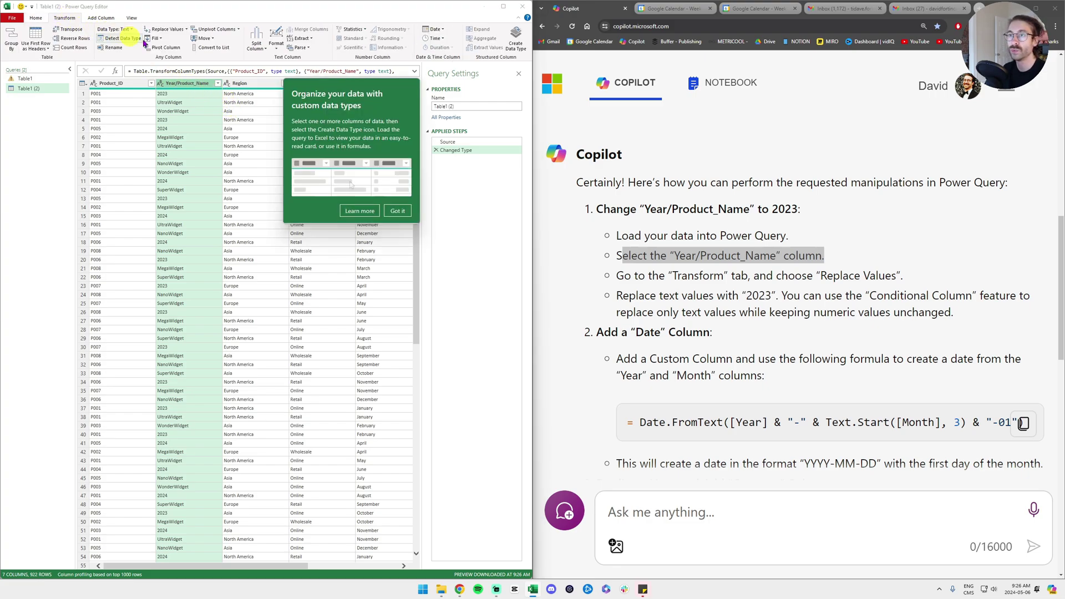
left_click(397, 213)
left_click(173, 30)
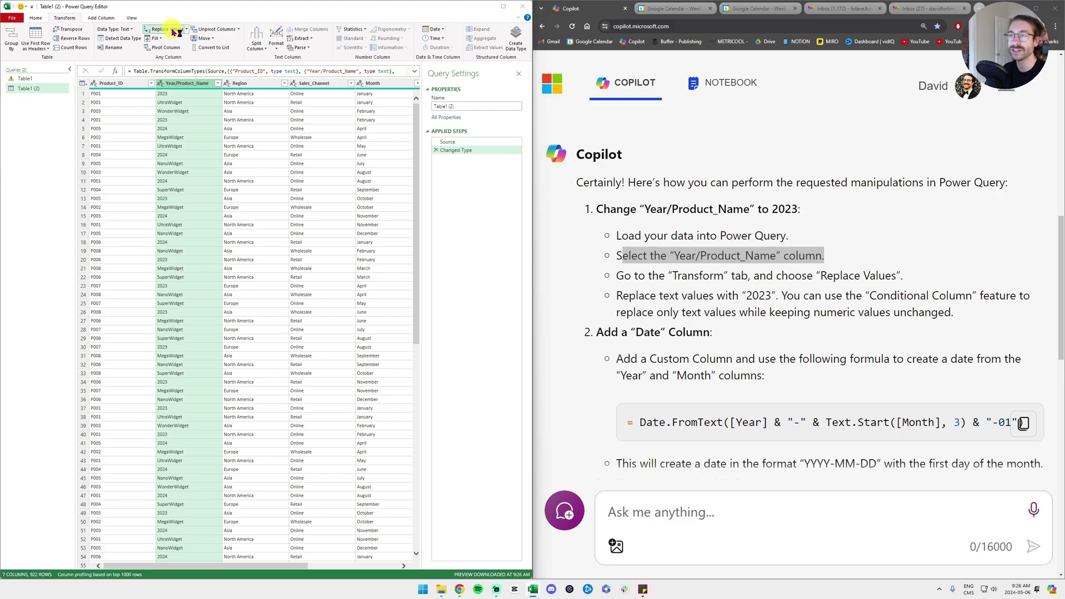
left_click_drag(485, 251, 327, 219)
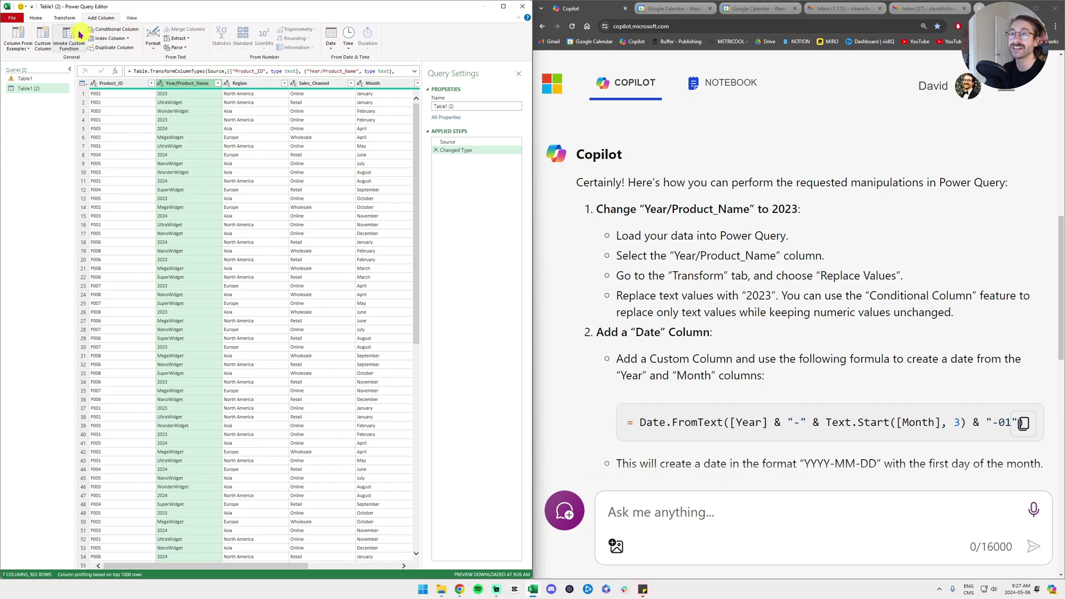
- Following Copilot's Conditional Column advice, set up a conditional column named Year_Formatted that outputs 2024 when Year/Product_Name equals 2024
left_click(679, 241)
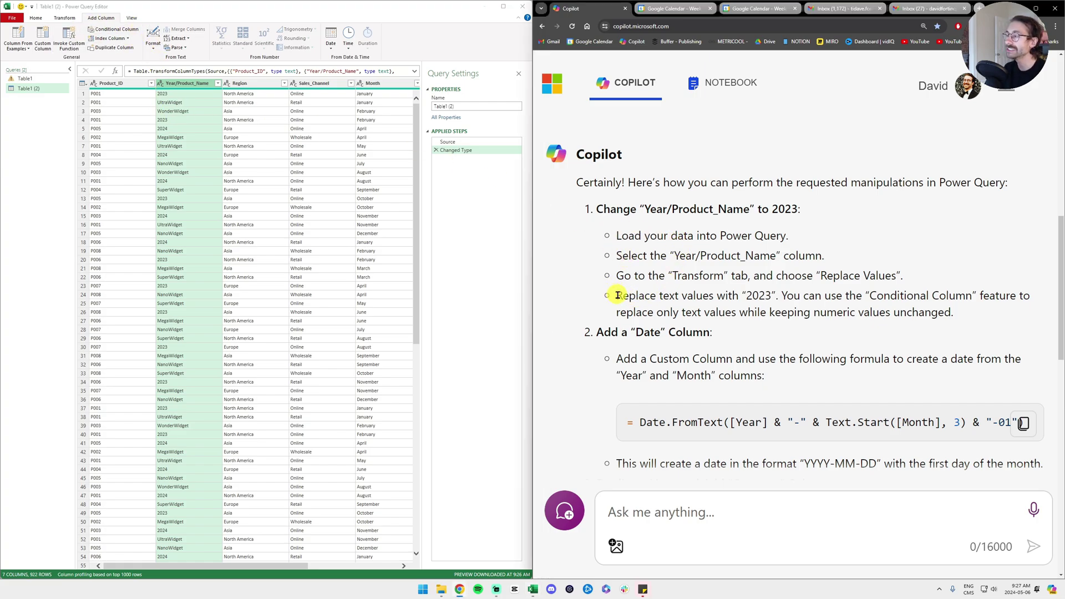
left_click_drag(617, 295, 904, 298)
left_click_drag(794, 296, 986, 323)
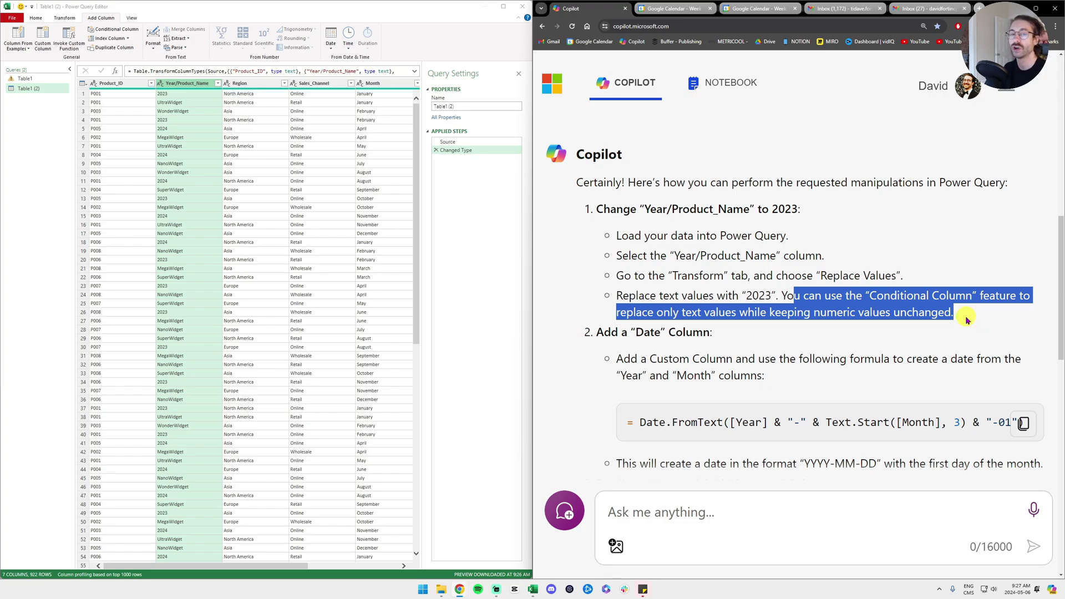
left_click(967, 319)
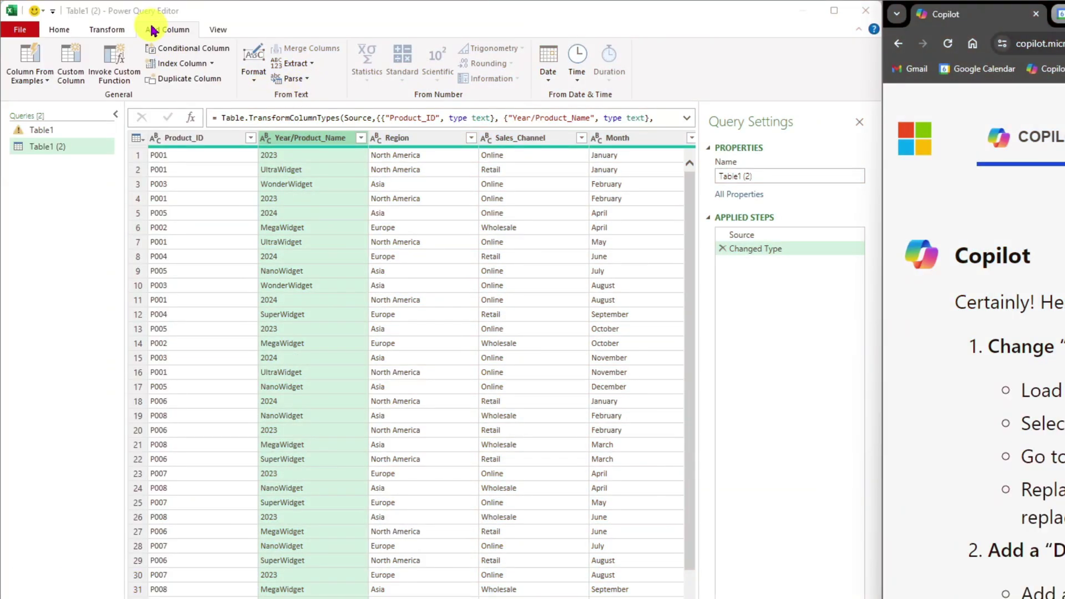
left_click(106, 19)
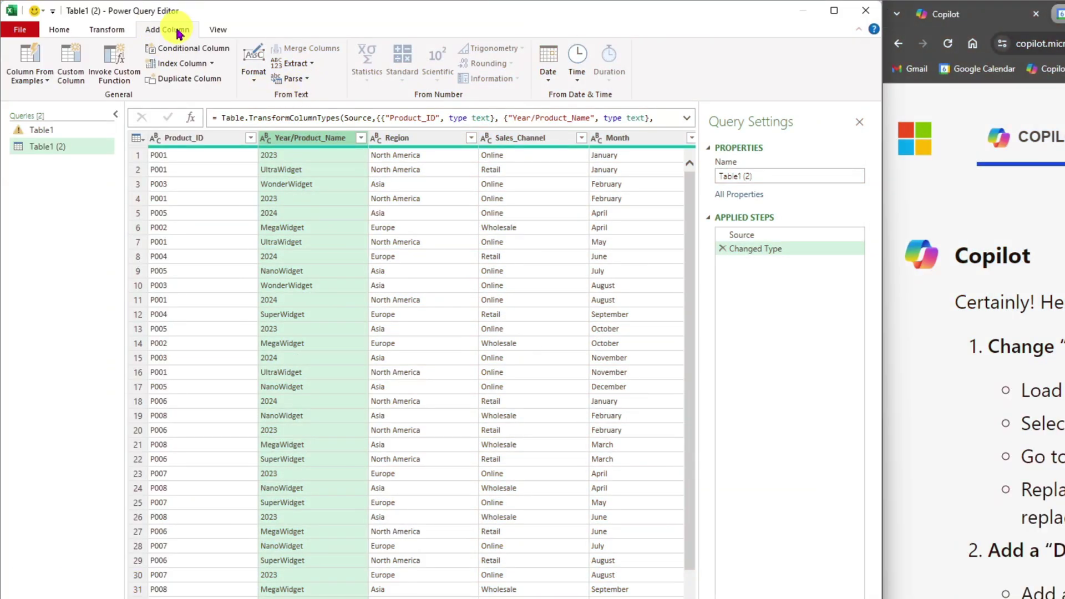
left_click(194, 54)
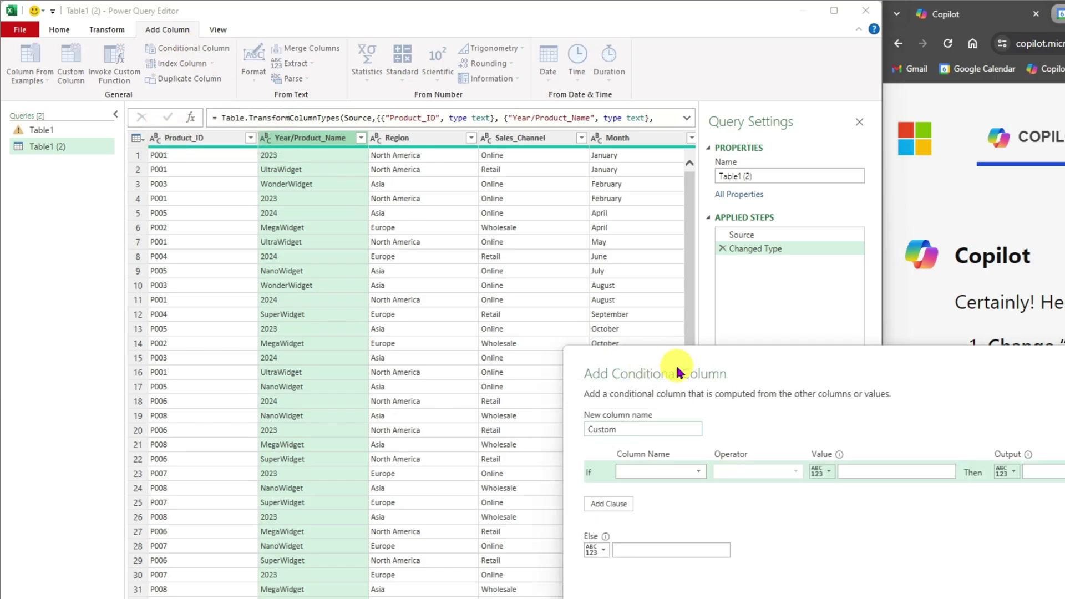
left_click_drag(678, 373, 475, 364)
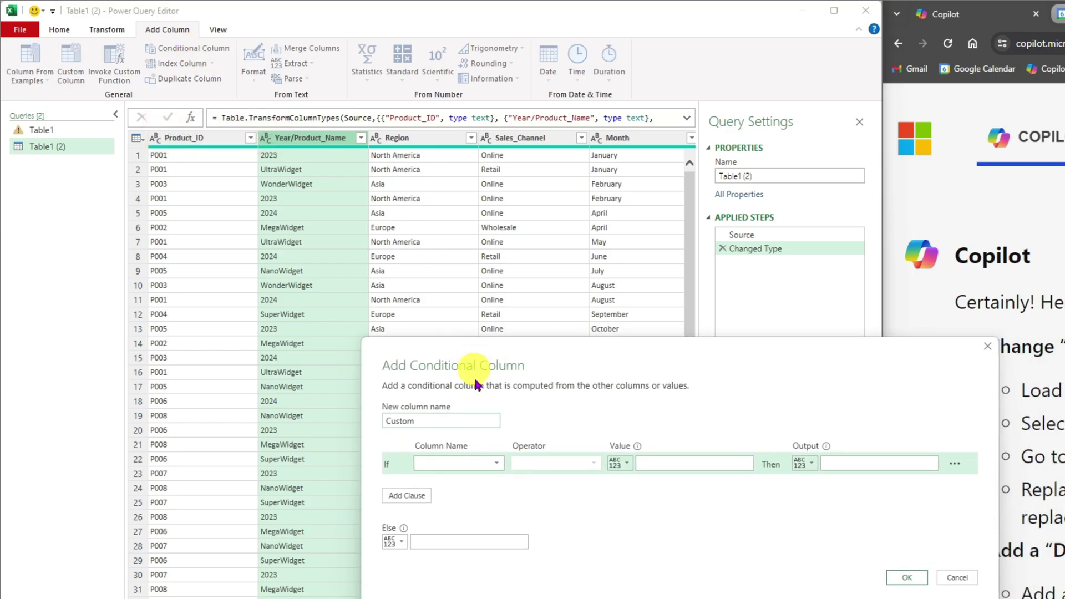
left_click(467, 465)
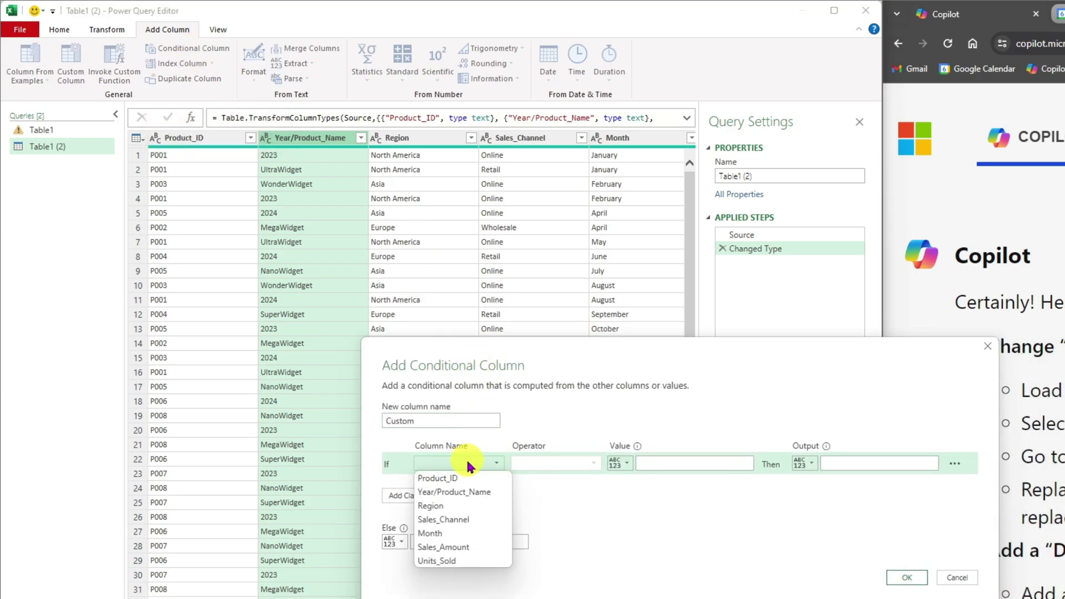
left_click(488, 493)
left_click(673, 463)
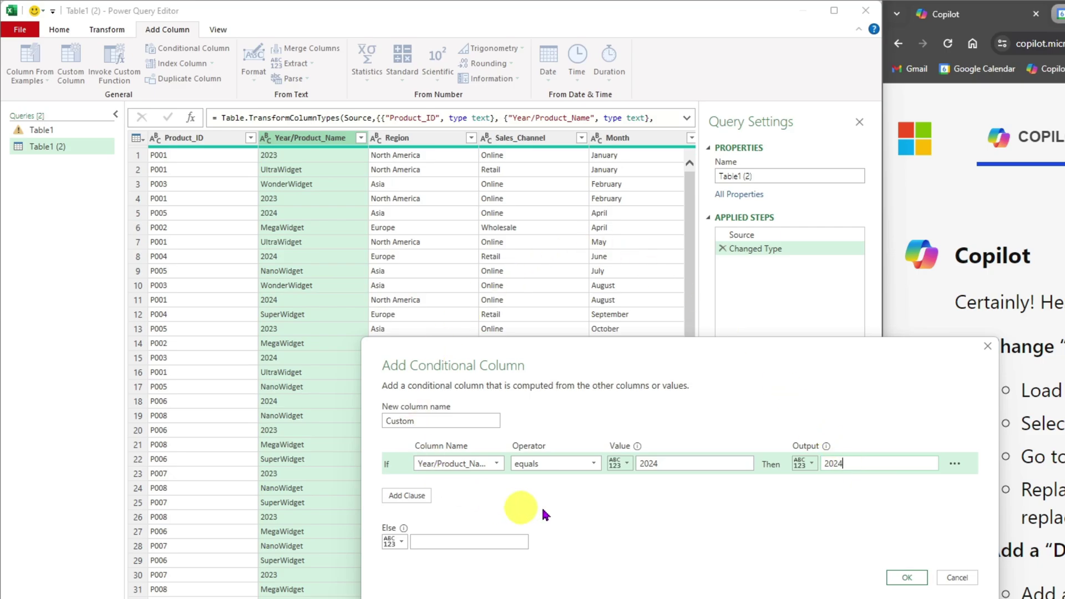
left_click_drag(433, 427, 347, 410)
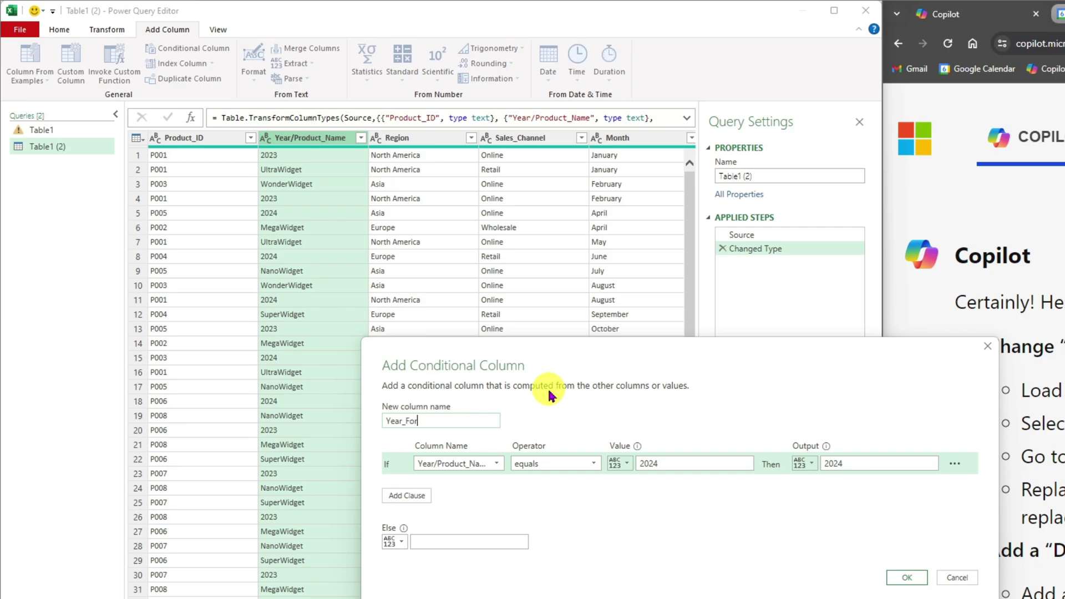
type("Year_Formatted")
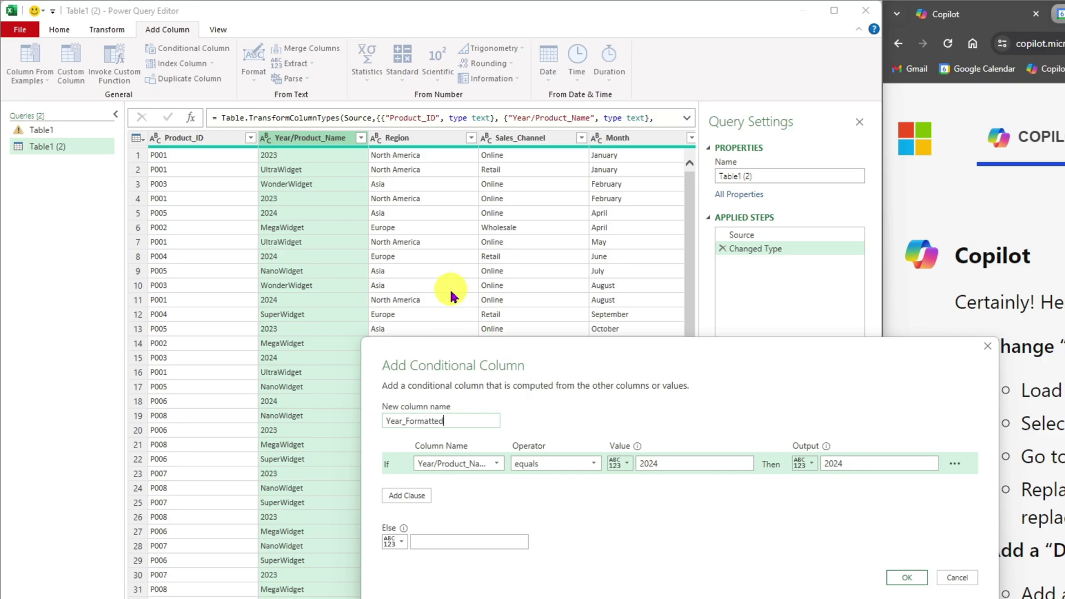
- Add an Else If clause that outputs 2023 when Year/Product_Name equals 2023
left_click(407, 497)
left_click(441, 486)
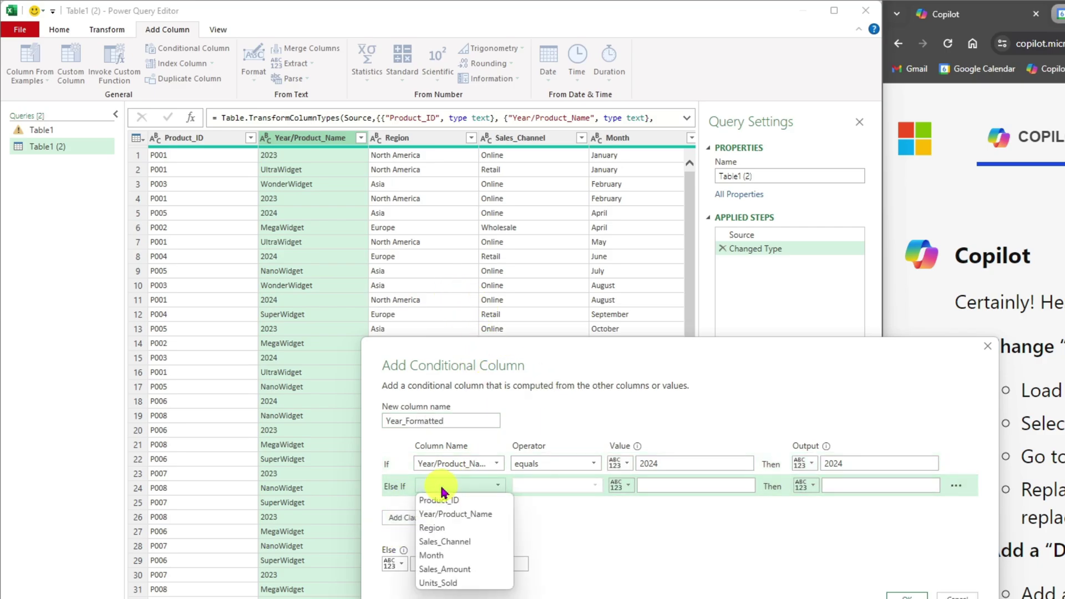
left_click(466, 514)
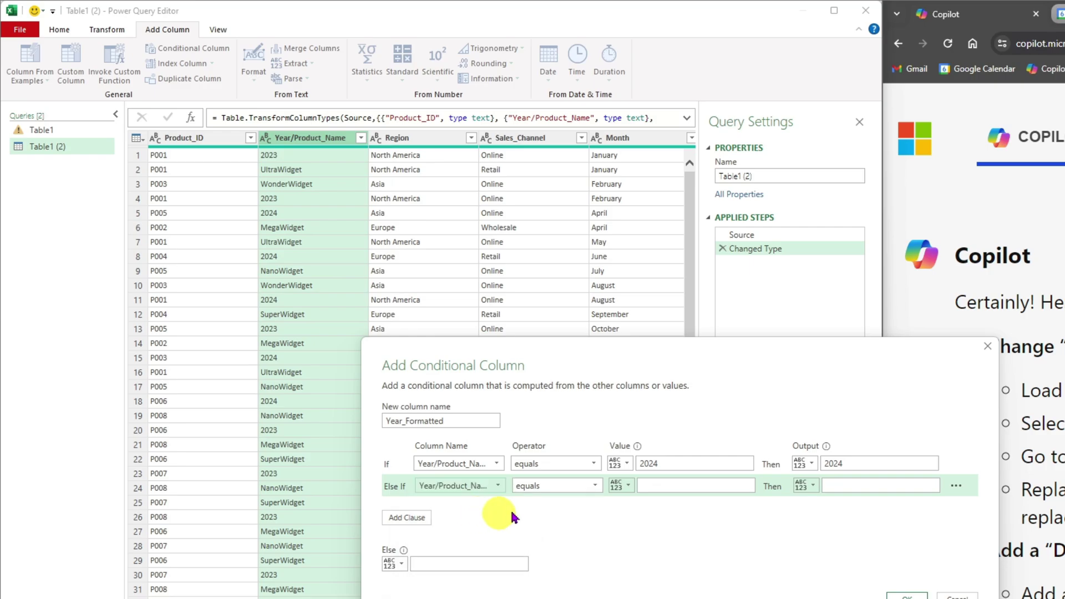
left_click(663, 486)
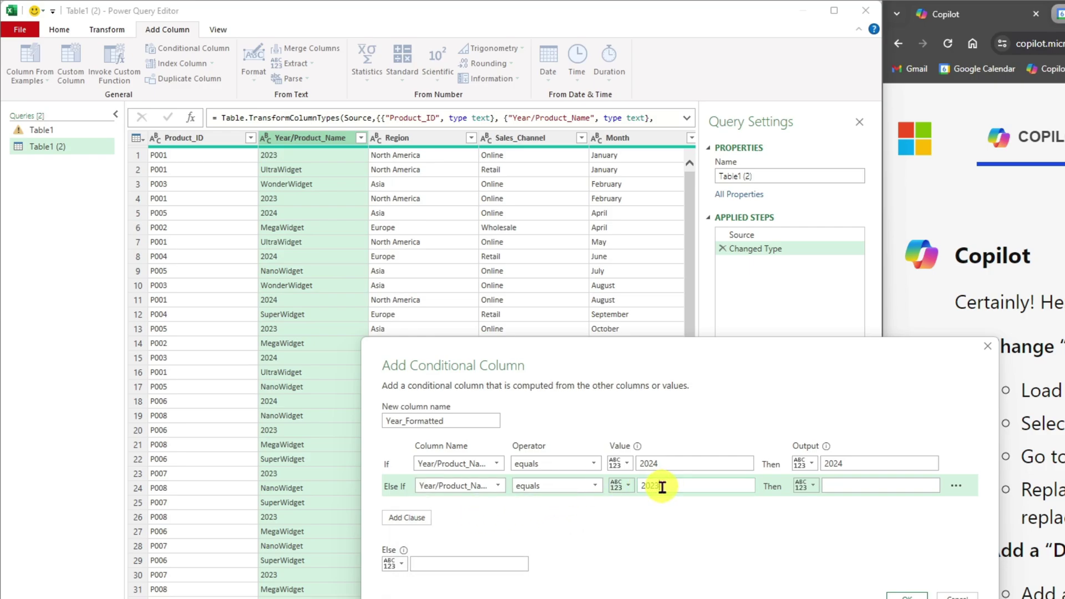
left_click(906, 490)
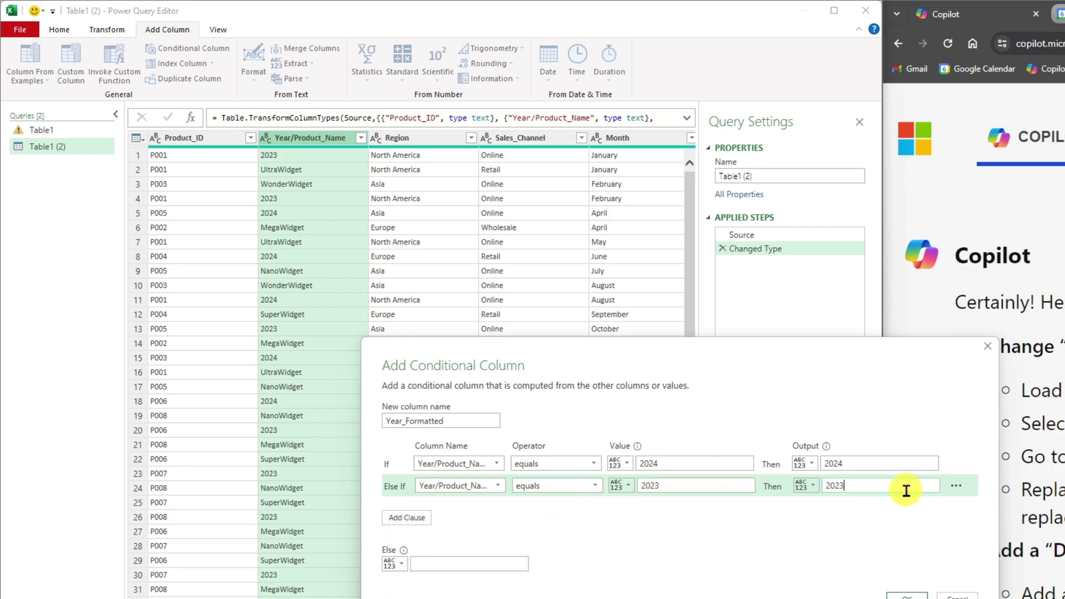
- Add an Else If clause outputting 2023 when Year/Product_Name does not equal 2023, create the column and check it against the original
left_click(407, 518)
left_click(481, 507)
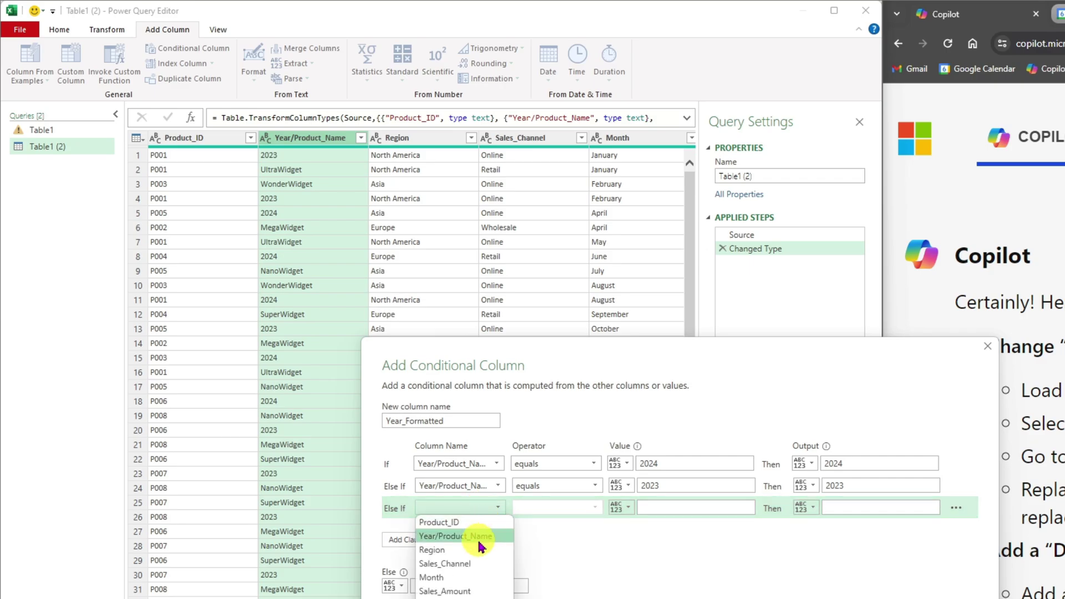
left_click(478, 536)
left_click(552, 508)
left_click(562, 551)
left_click(691, 512)
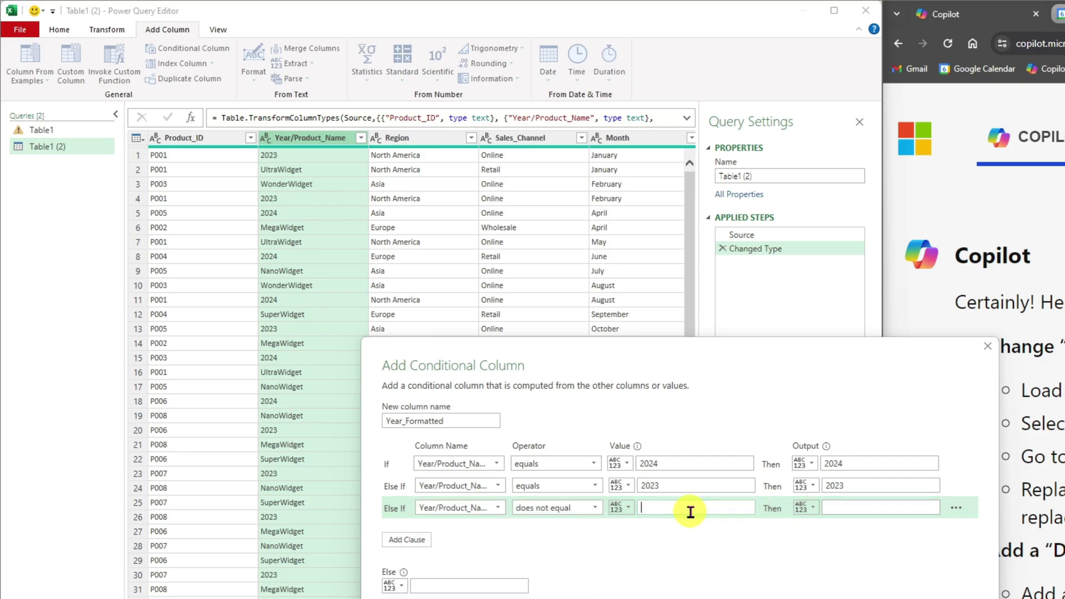
left_click(854, 514)
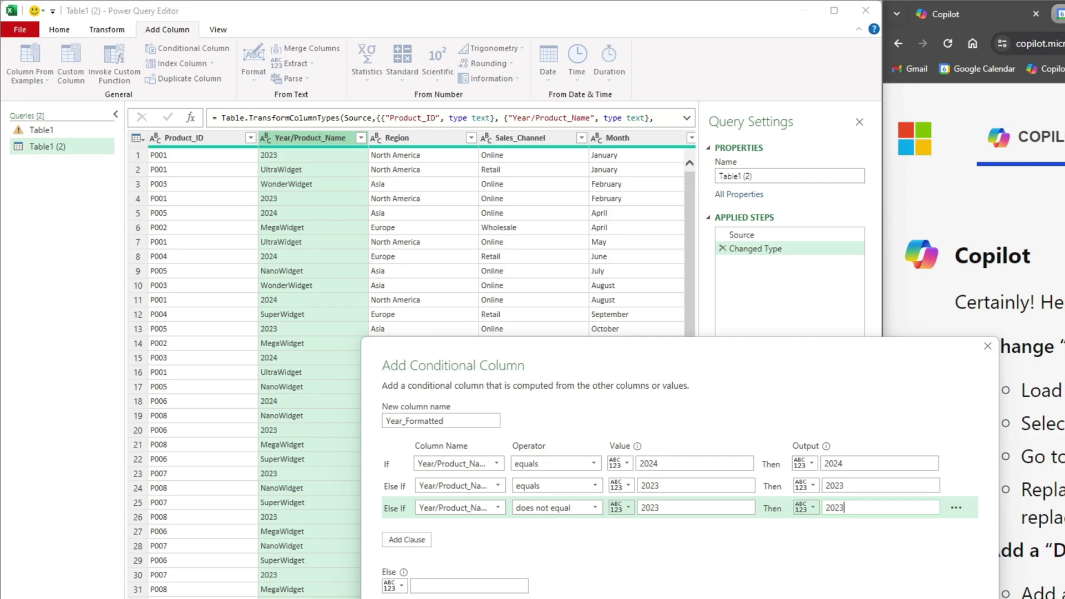
key("Return")
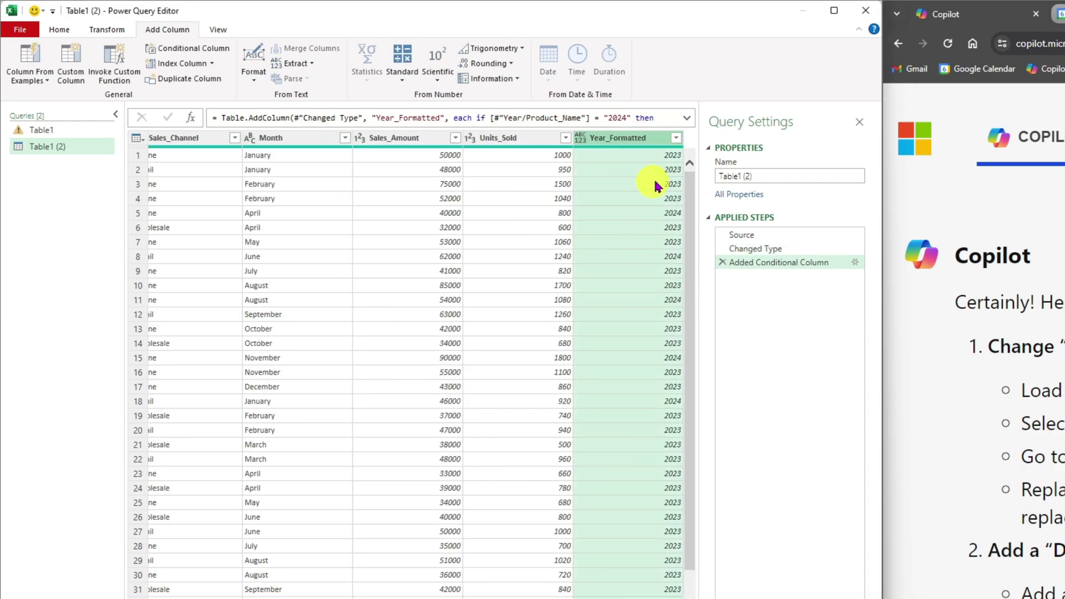
left_click(670, 212)
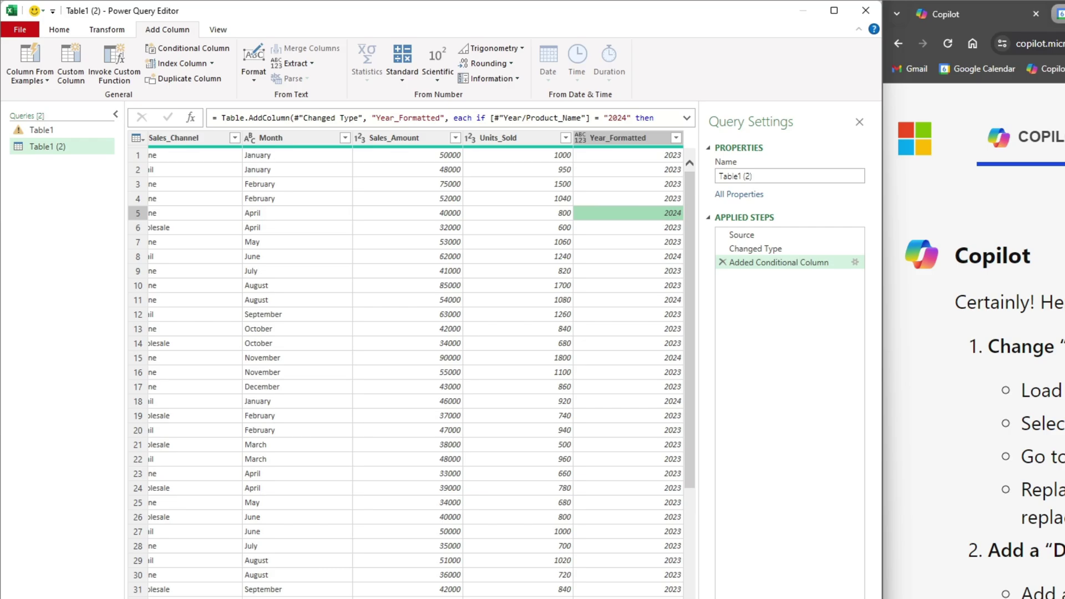
scroll(410, 366, "left", 6)
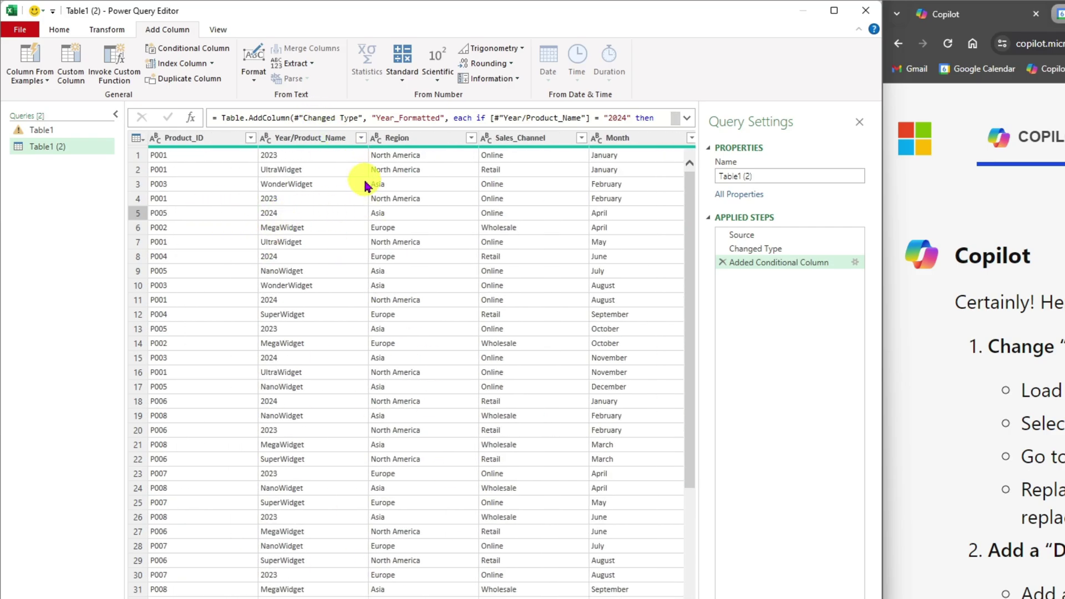
- Compare the Year_Formatted values with the original Year/Product_Name entries in rows 2 and 3
left_click(313, 173)
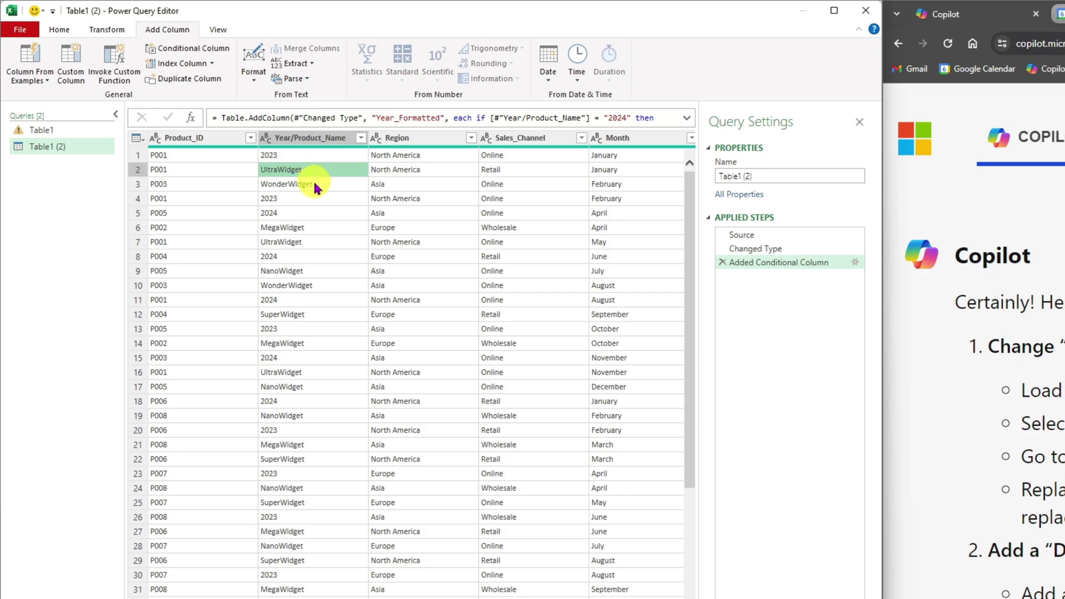
left_click(314, 185)
scroll(630, 352, "right", 5)
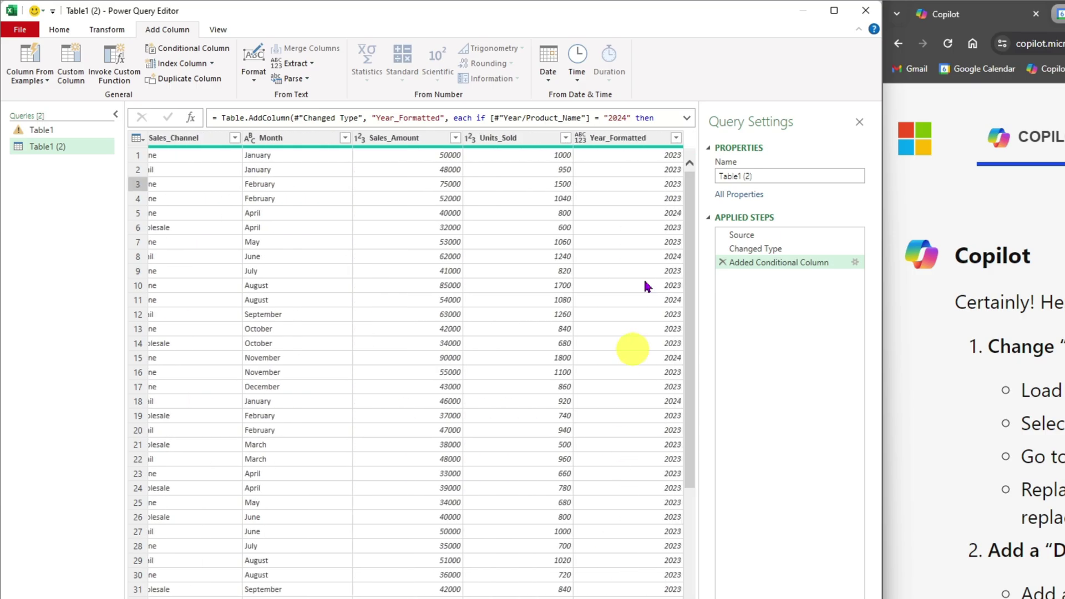
left_click(638, 170)
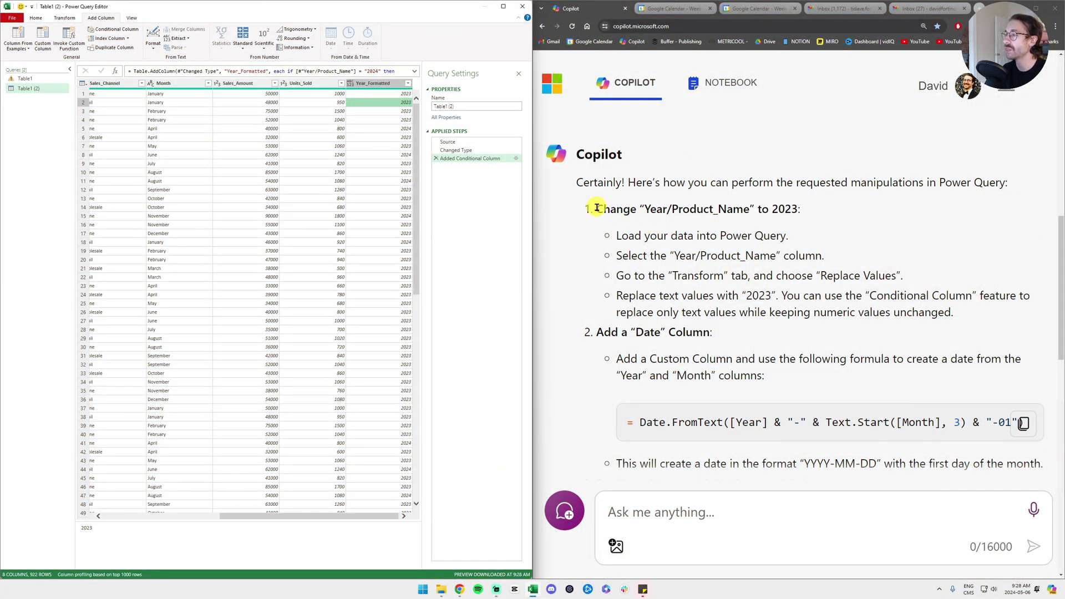
- Review Copilot's instructions for adding a Date column built from the year and month columns
left_click_drag(596, 208, 797, 218)
left_click(802, 207)
scroll(804, 226, "down", 2)
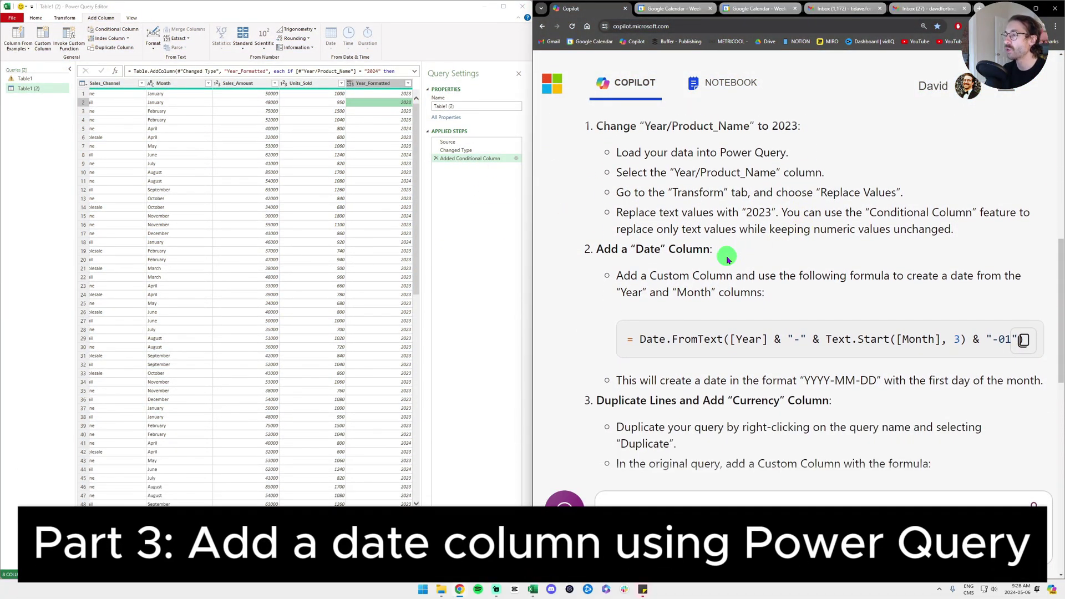
triple_click(703, 253)
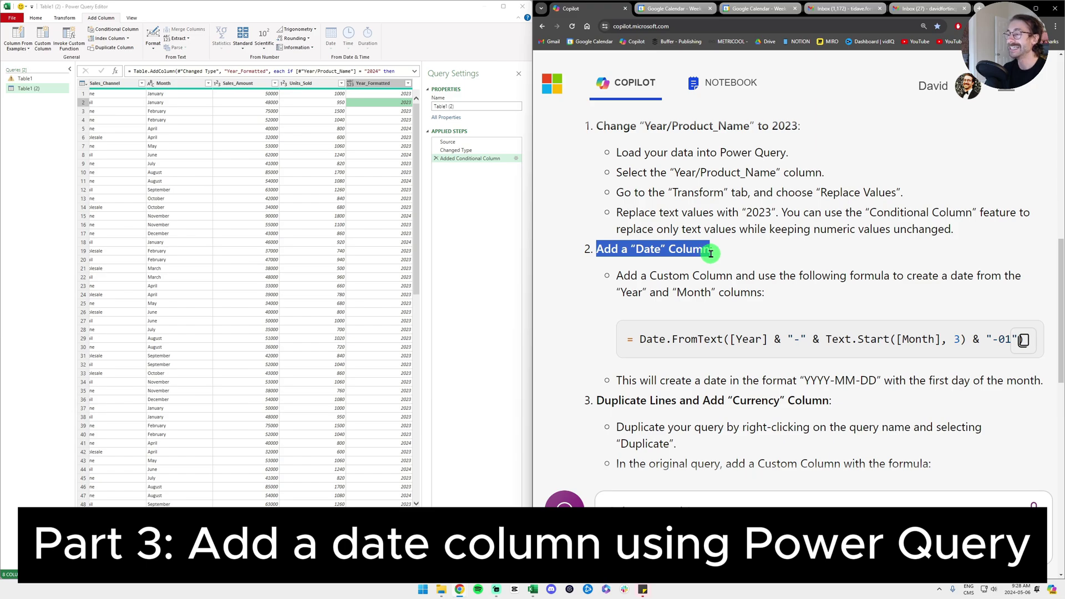
left_click(632, 276)
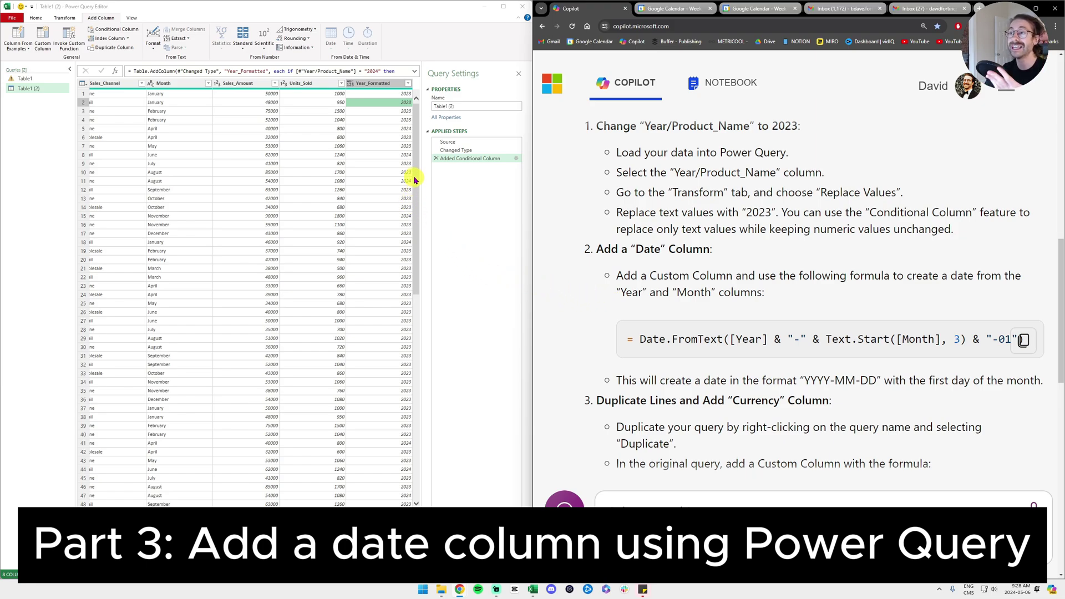
left_click(362, 516)
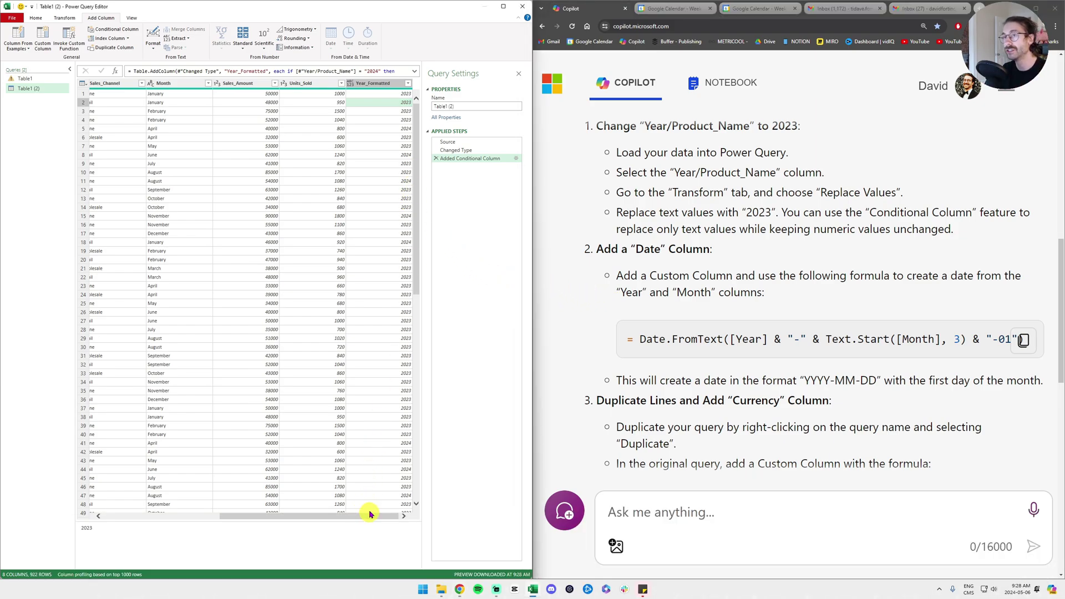
left_click(636, 271)
left_click_drag(616, 272, 788, 276)
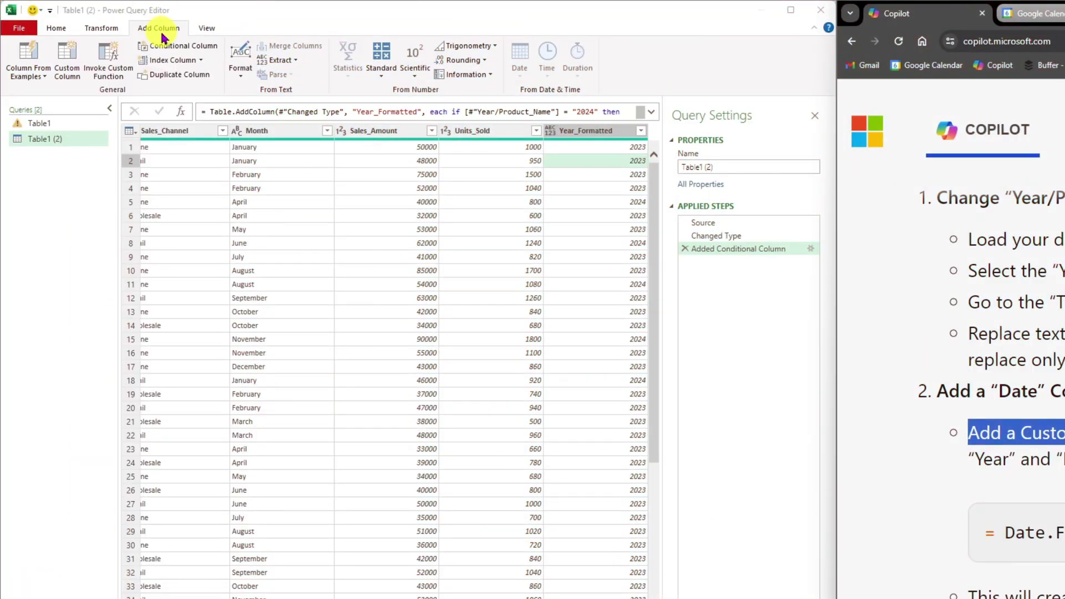
- Start a new custom column in the Table1 (2) query and name it Date
left_click(109, 19)
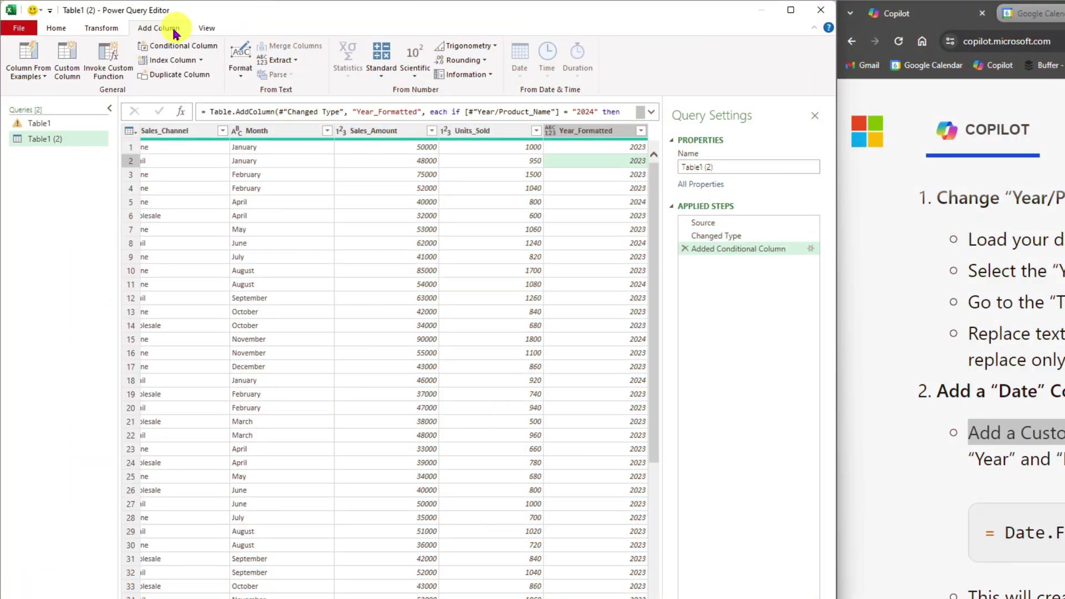
left_click(73, 57)
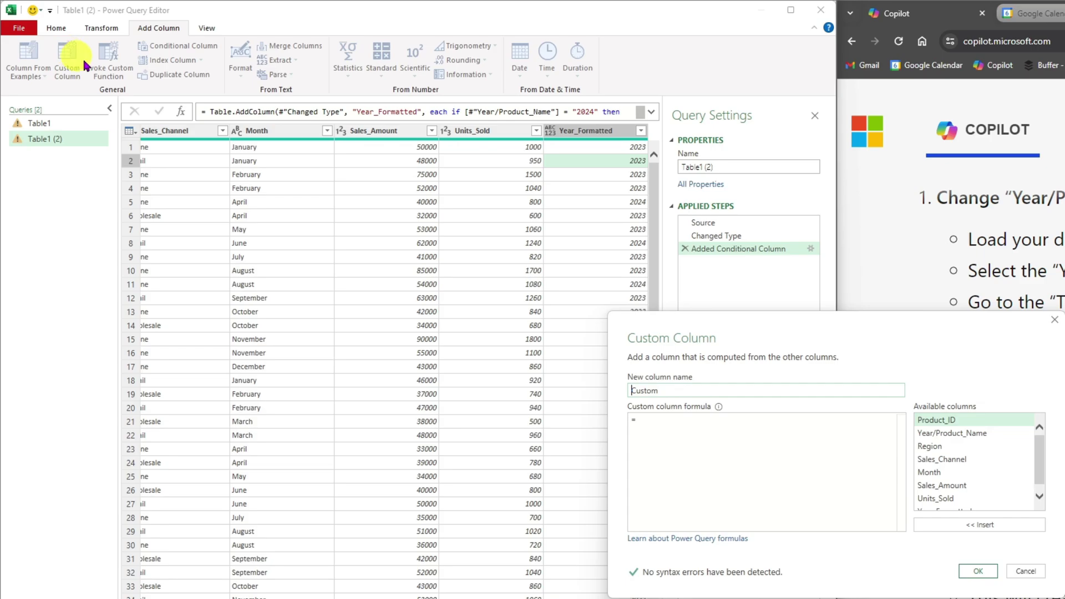
double_click(669, 395)
type("Date")
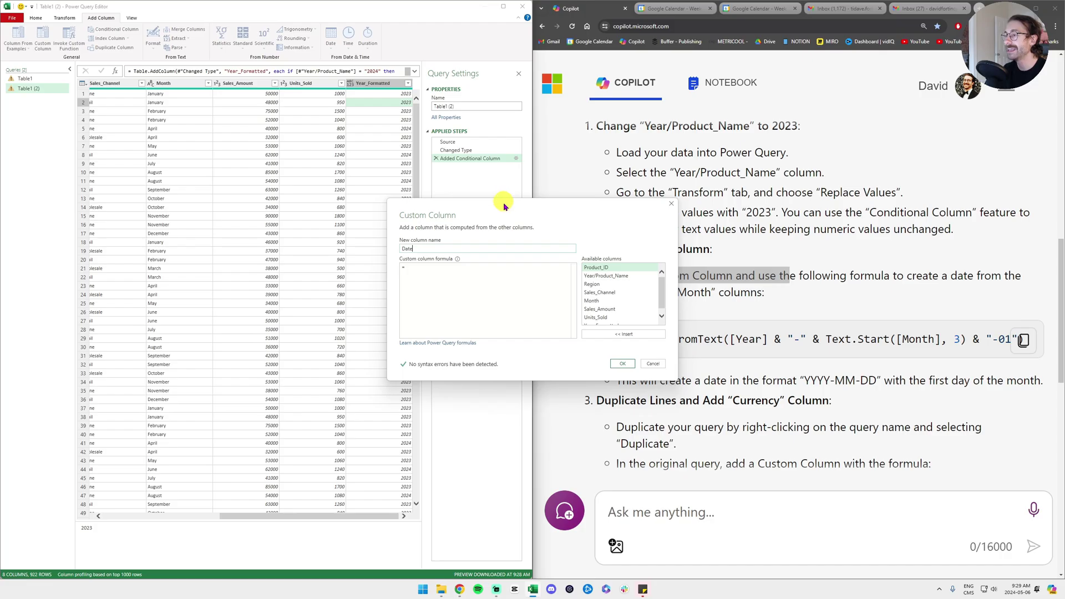
- Copy Copilot's formula Date.FromText([Year] & "-" & Text.Start([Month], 3) & "-01") into the custom column formula
left_click(687, 339)
left_click_drag(638, 339, 1023, 341)
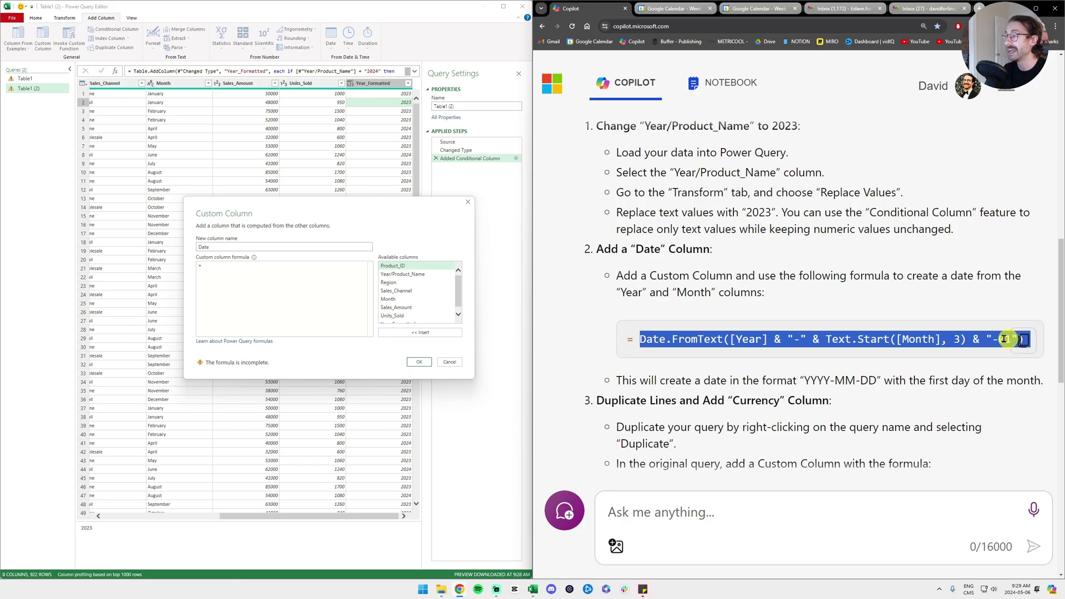
left_click(1024, 341)
left_click(255, 276)
key("ctrl+v")
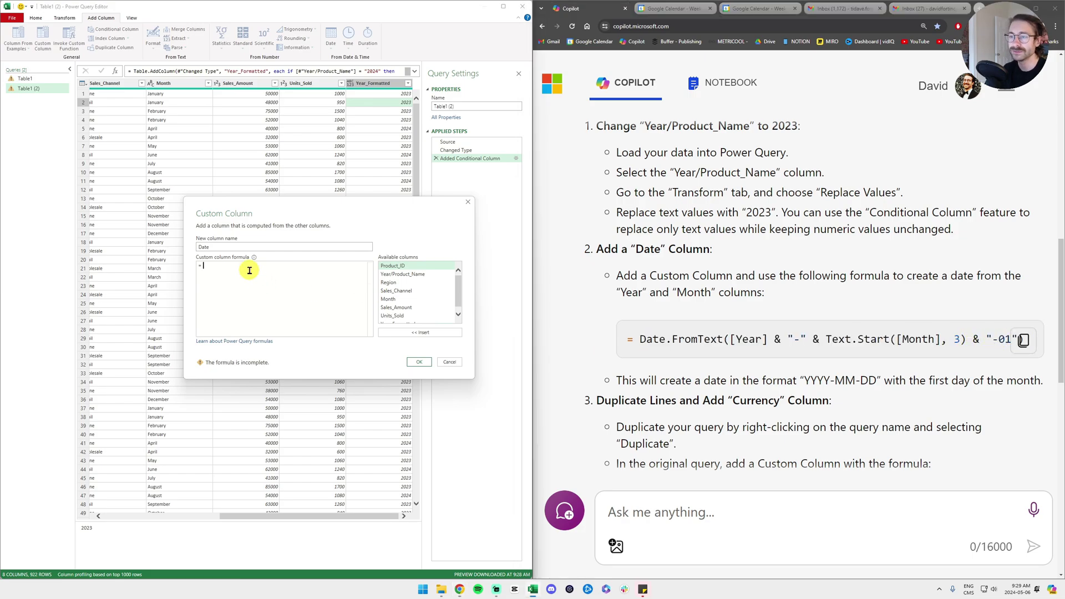
- Replace [Year] in the date formula with the Year_Formatted column and create the custom column
left_click(447, 450)
mouse_move(419, 451)
left_mouse_down()
mouse_move(445, 453)
mouse_move(419, 450)
left_mouse_up()
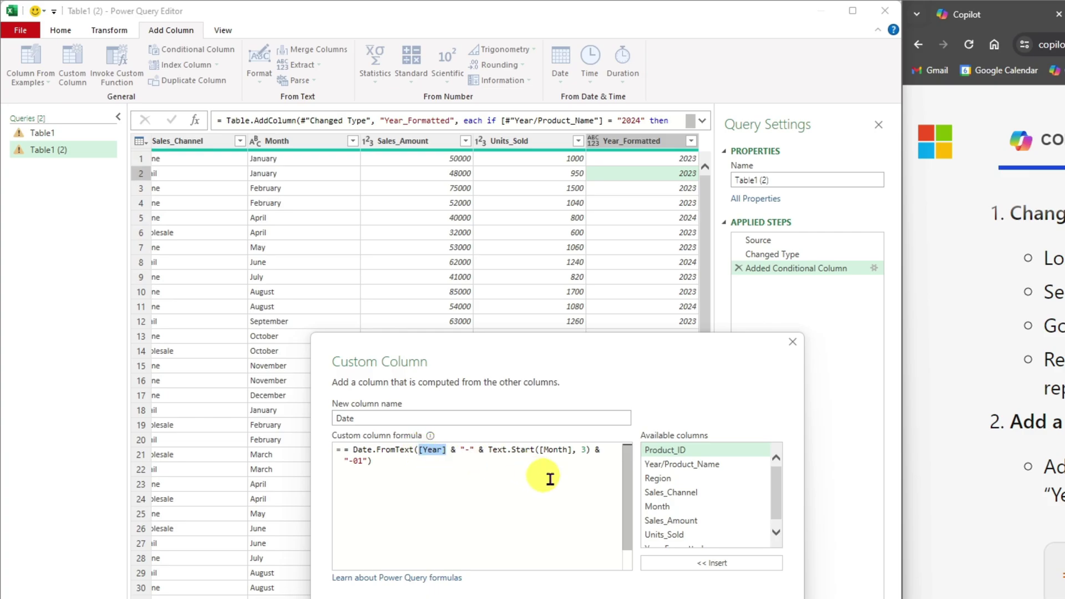
key("BackSpace")
left_click_drag(777, 484, 777, 498)
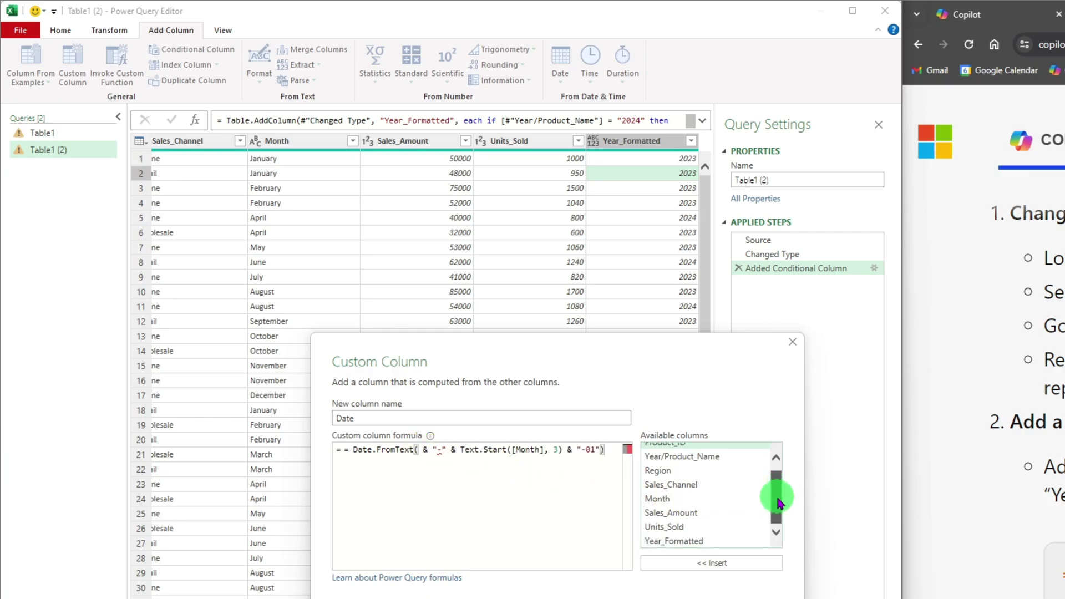
double_click(649, 544)
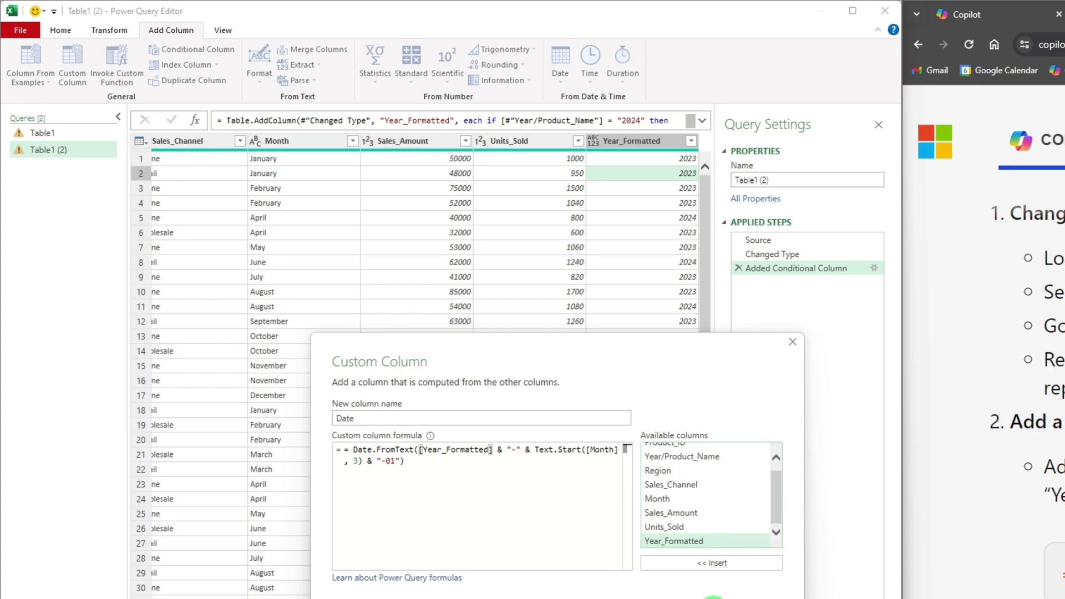
left_click(714, 597)
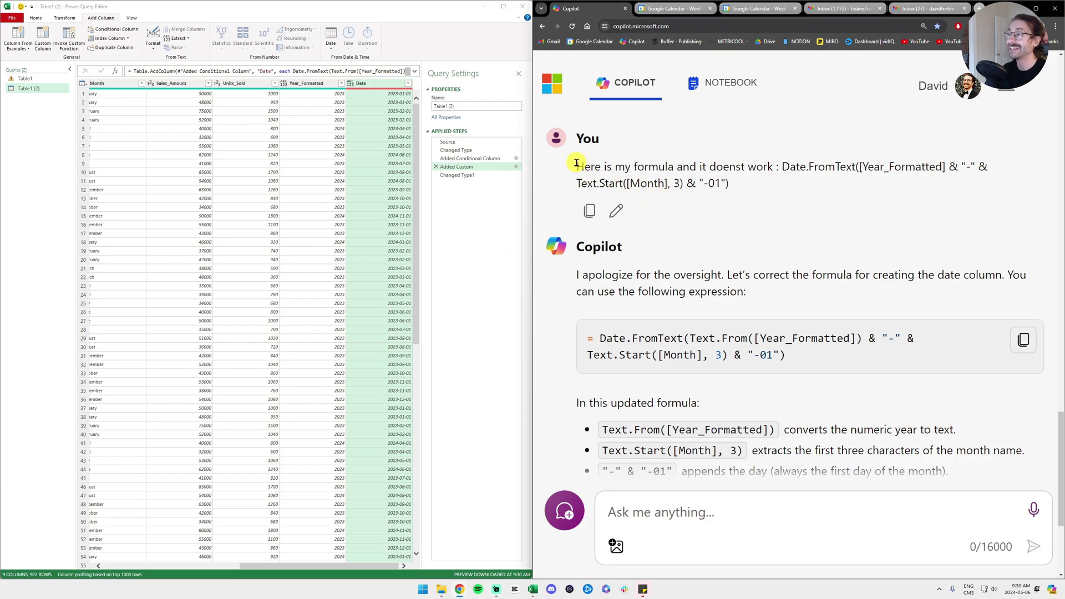
- Review the message sent to Copilot reporting that the Date.FromText formula does not work
left_click_drag(576, 166, 707, 168)
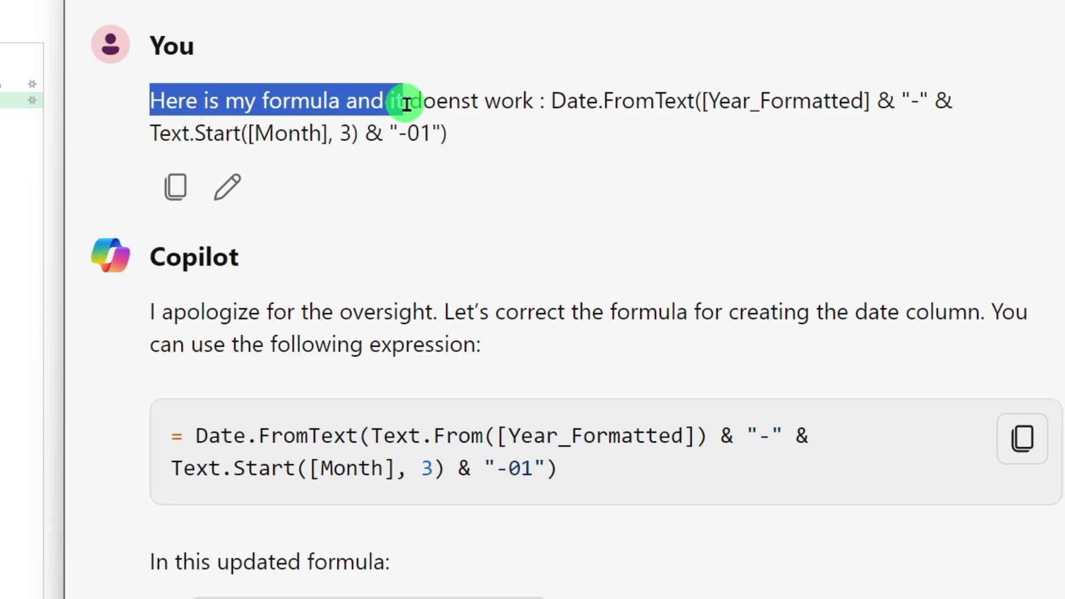
left_click_drag(406, 104, 542, 103)
left_click_drag(552, 101, 882, 127)
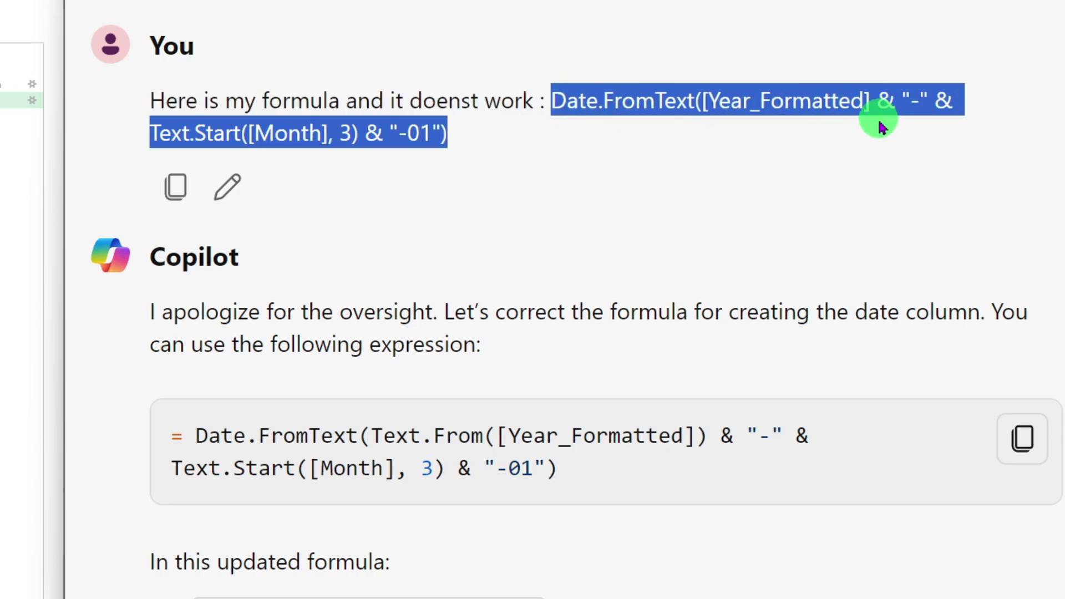
left_click(627, 194)
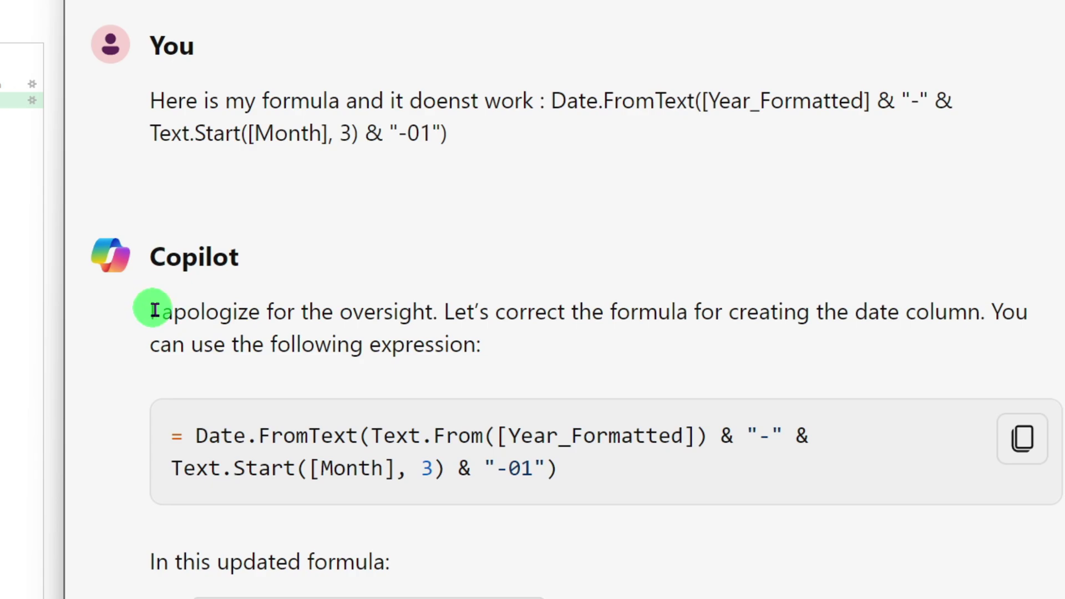
- Read Copilot's reply with the corrected date formula that wraps Year_Formatted in Text.From
left_click_drag(155, 309, 565, 315)
left_click(492, 314)
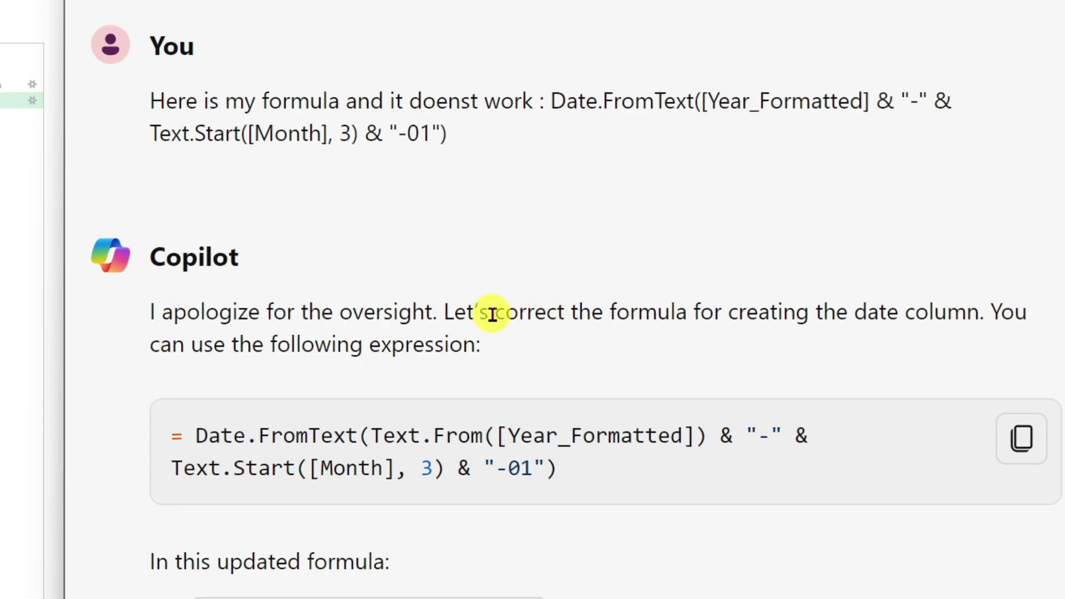
left_click_drag(493, 314, 977, 309)
left_click(458, 349)
scroll(421, 316, "down", 1)
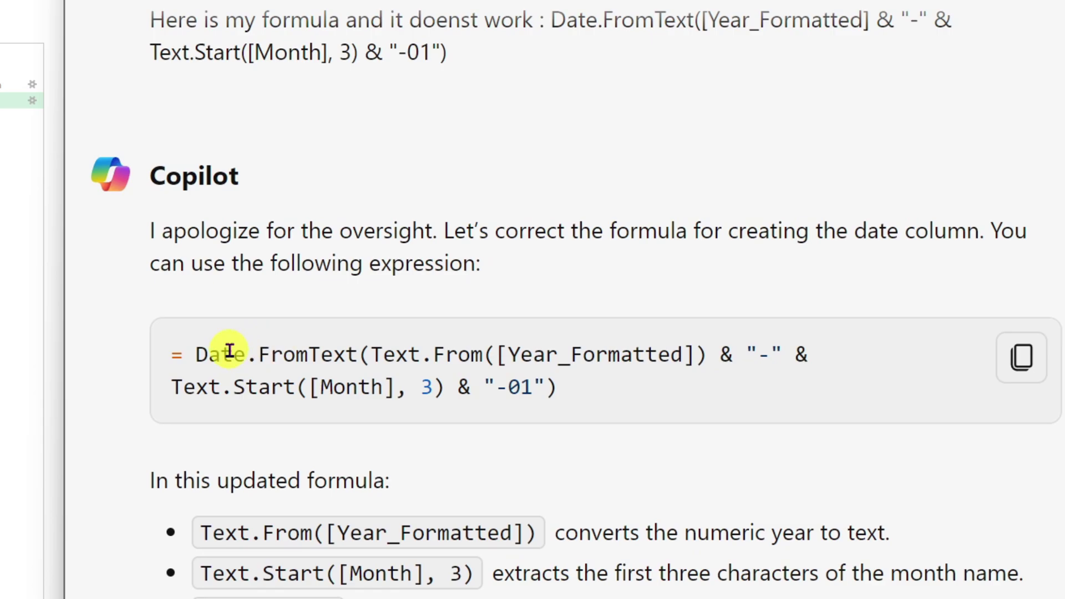
scroll(230, 351, "down", 2)
left_click_drag(201, 192, 697, 255)
left_click(707, 233)
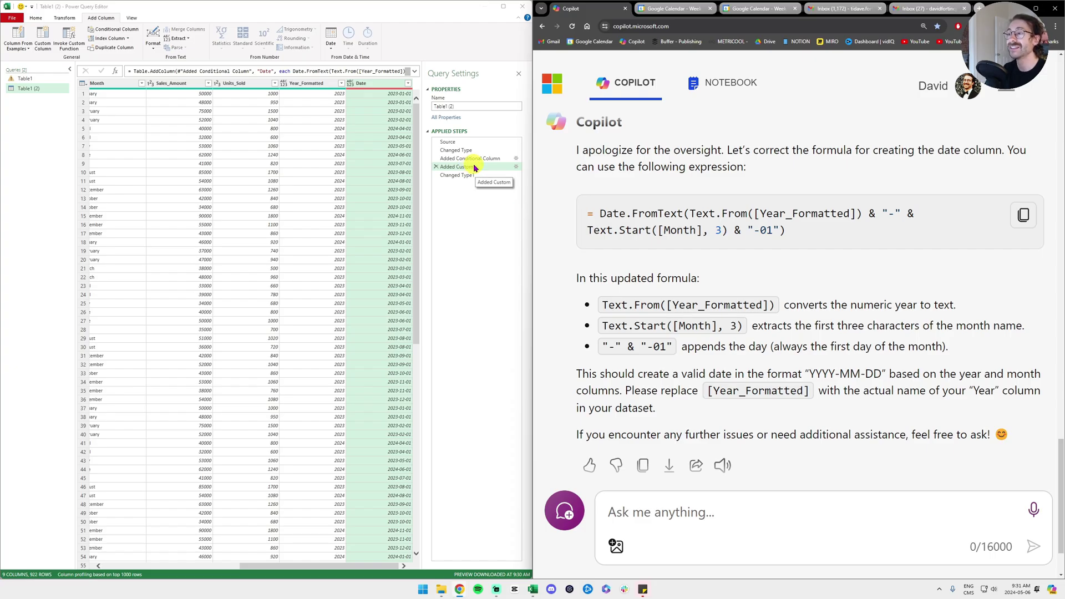
- Inspect the Date formula in the Added Custom step's settings and close them without changes
right_click(474, 167)
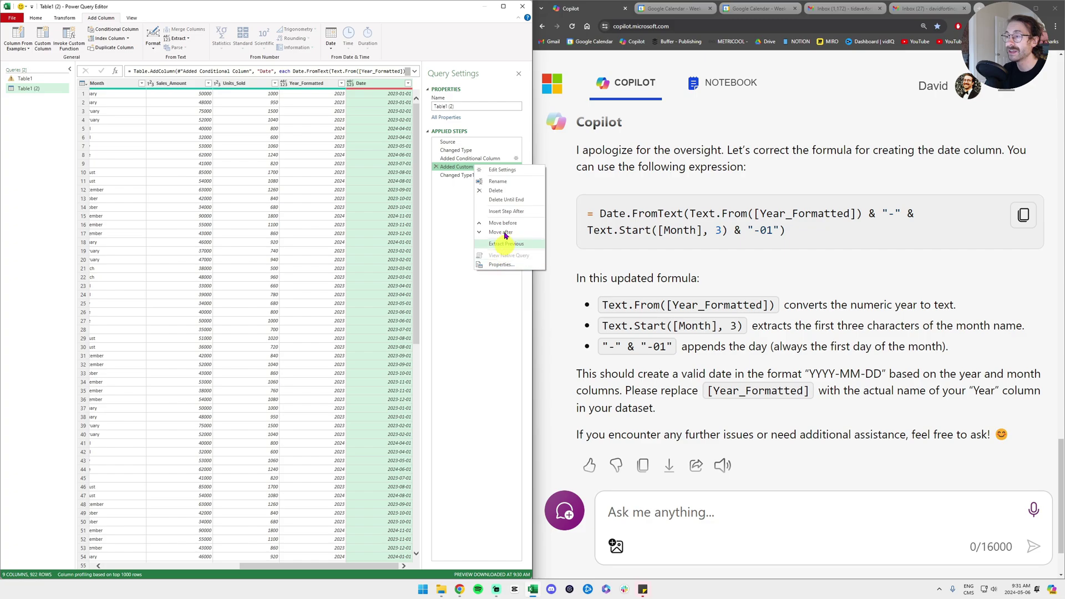
double_click(459, 168)
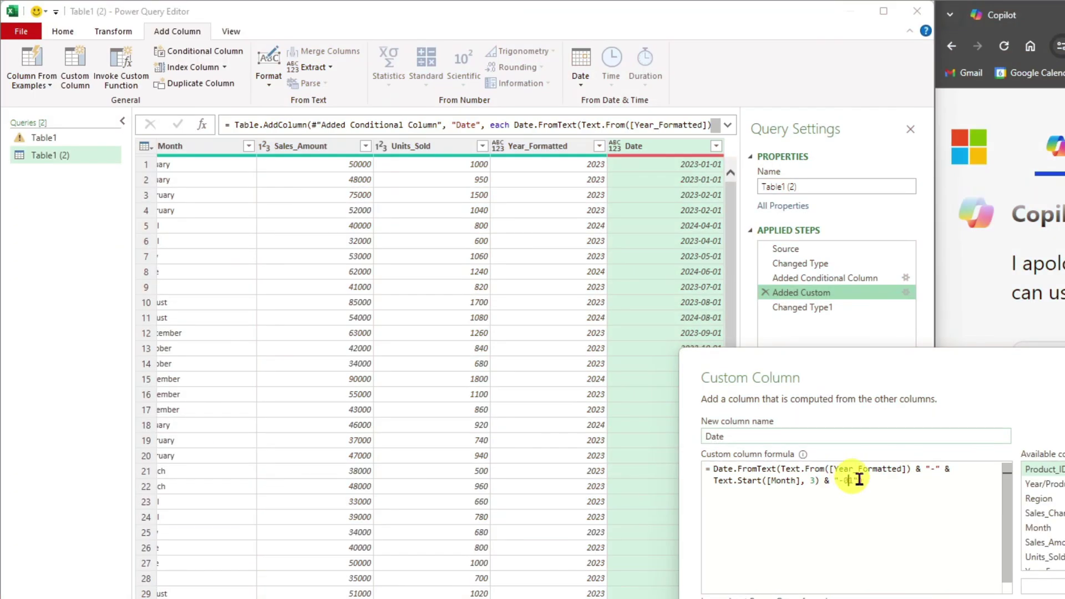
left_click_drag(485, 272, 401, 253)
left_click_drag(428, 210, 287, 202)
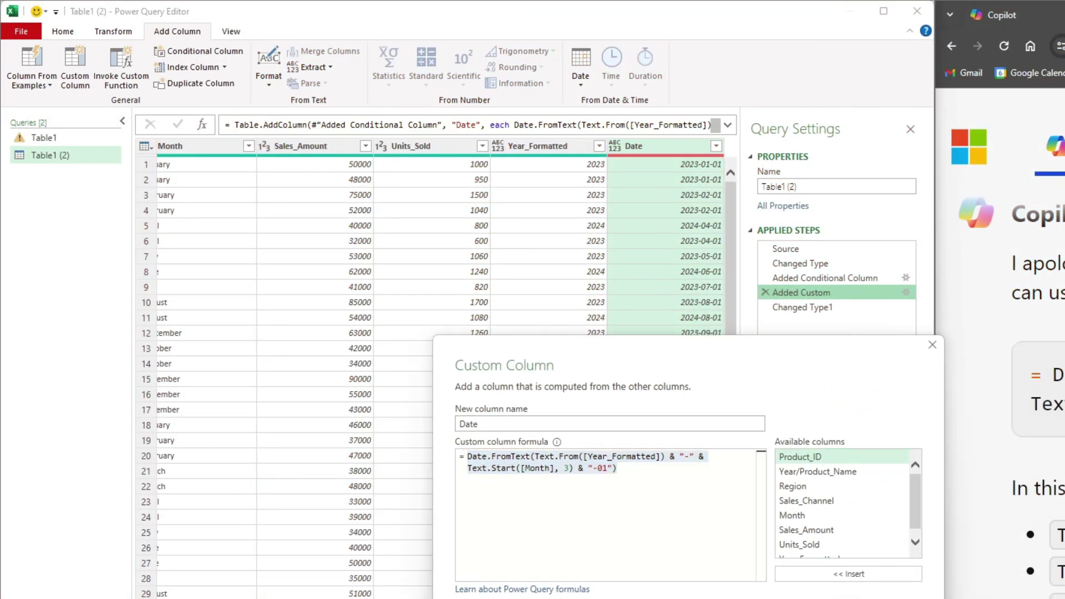
key("Escape")
- Check row 5's date against its year and month, and look through the rest of the Date column
left_click(693, 230)
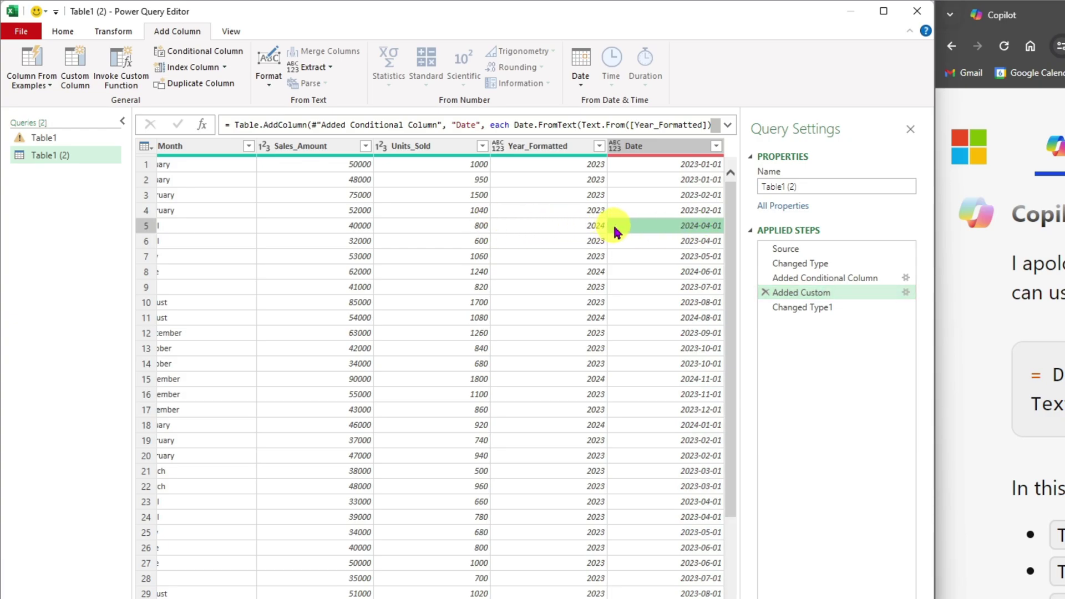
left_click(681, 229)
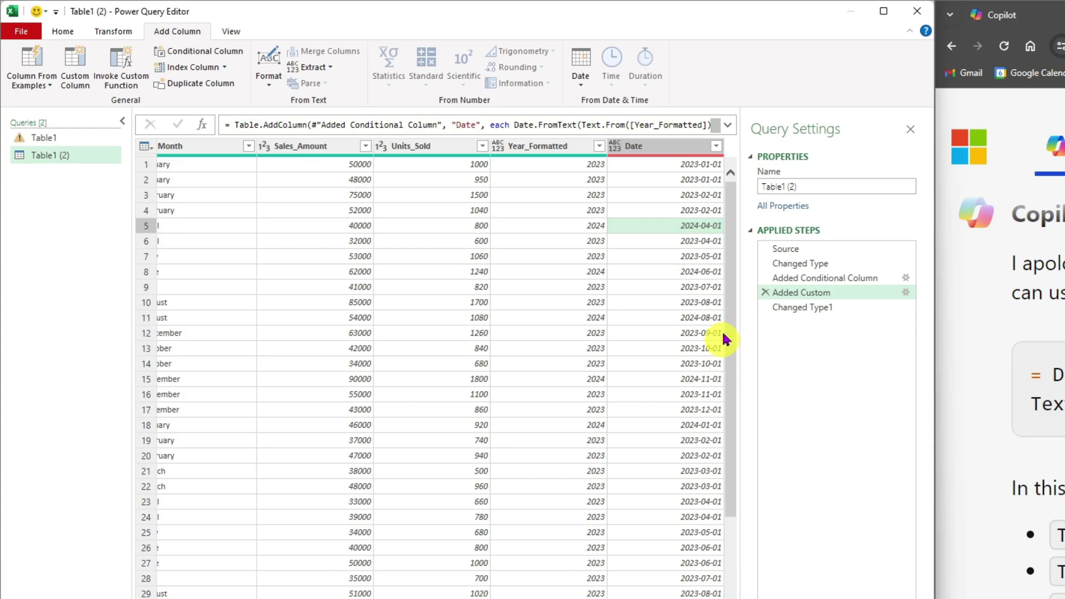
scroll(441, 366, "left", 5)
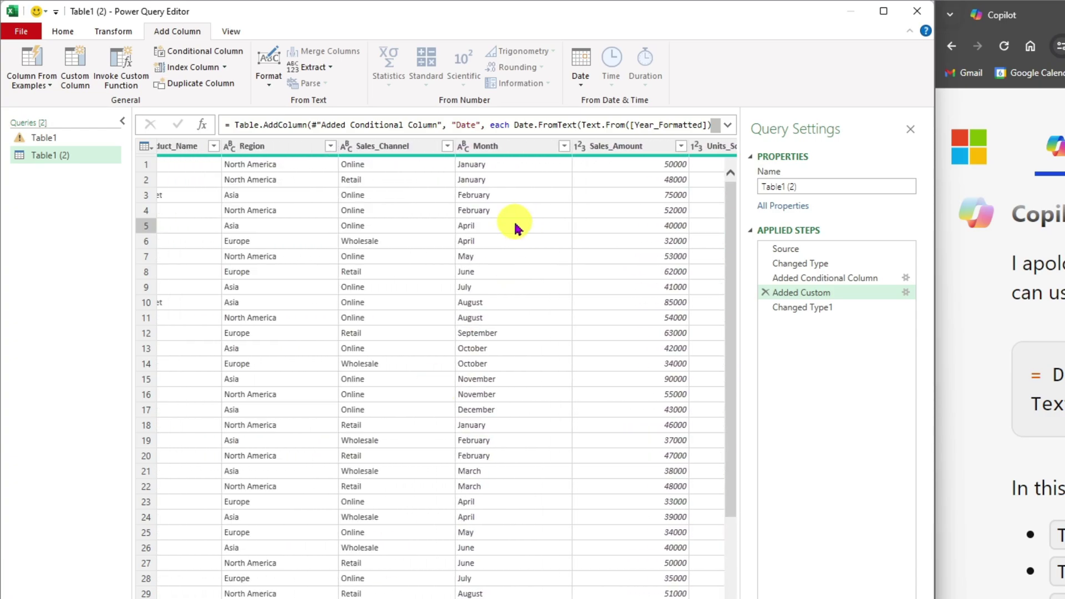
left_click(514, 224)
scroll(441, 367, "right", 5)
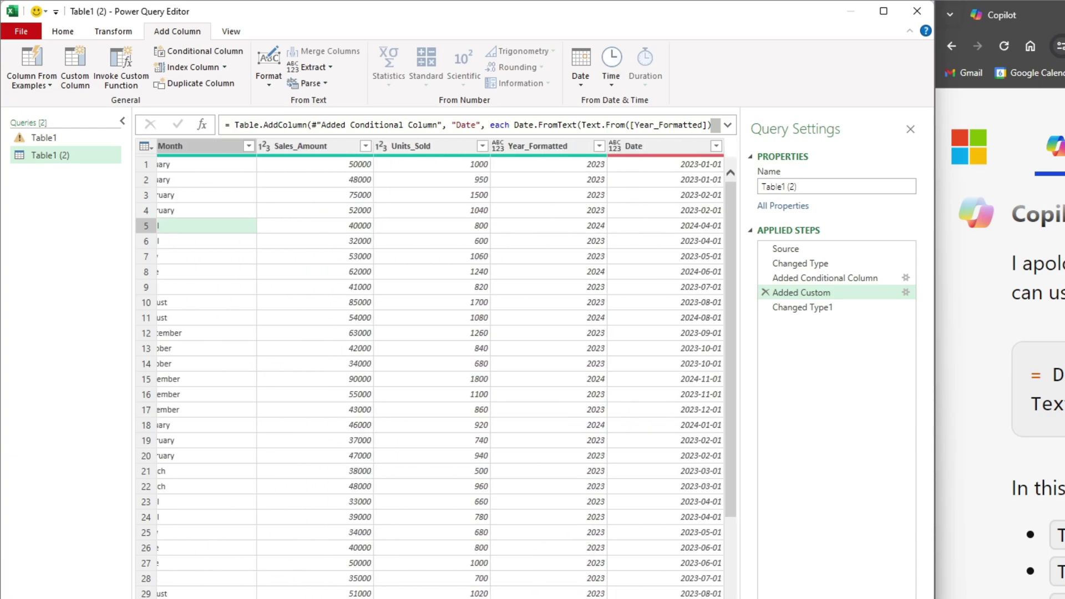
left_click(648, 152)
scroll(683, 222, "down", 14)
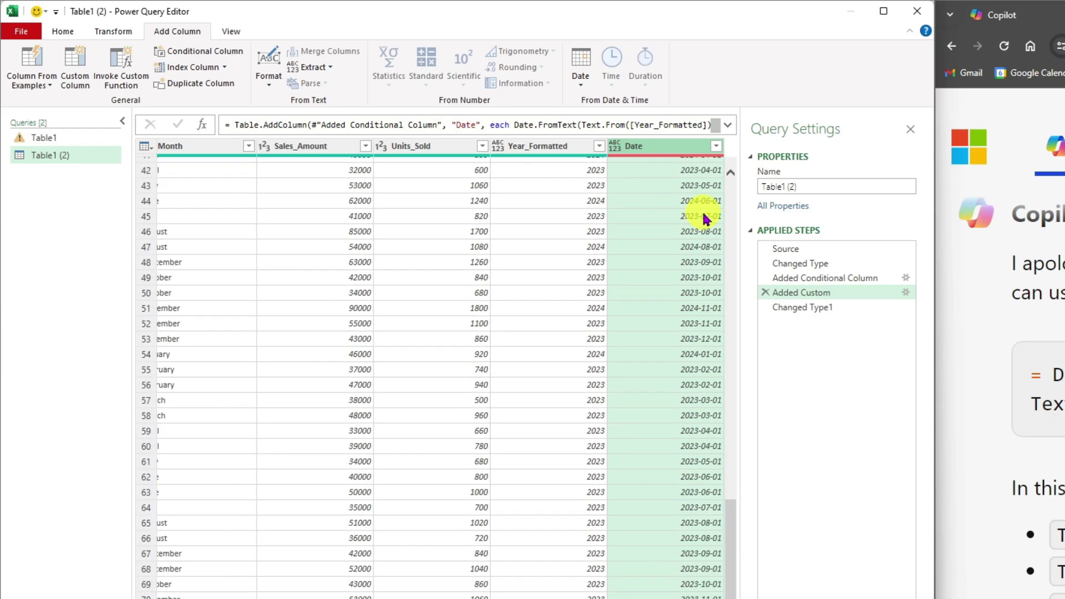
scroll(656, 273, "up", 14)
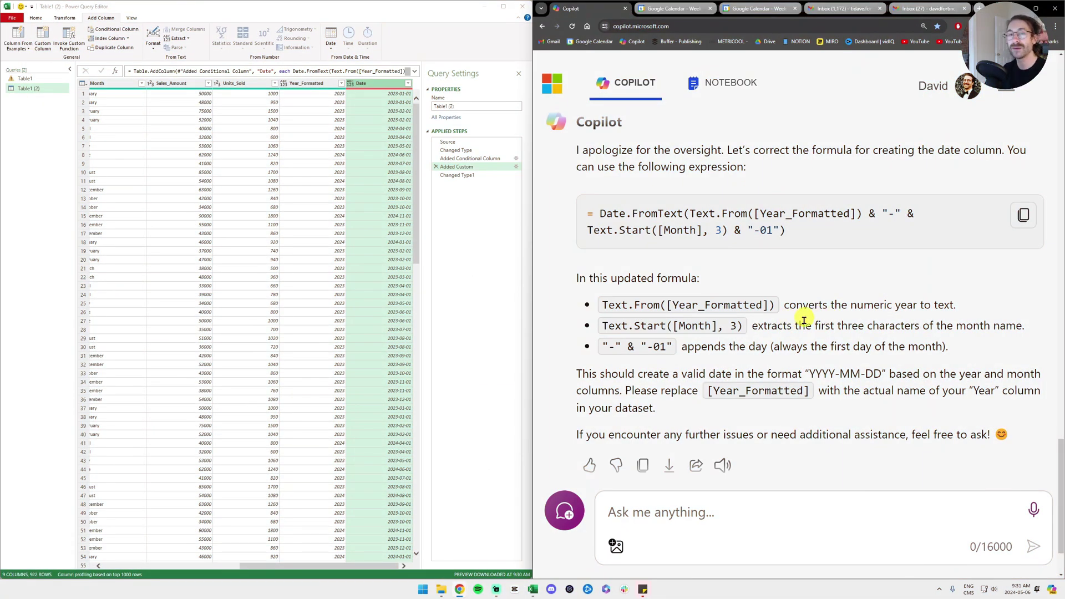
- Find Copilot's instructions for duplicating the lines and adding a Currency column with USD and EUR
scroll(796, 315, "up", 15)
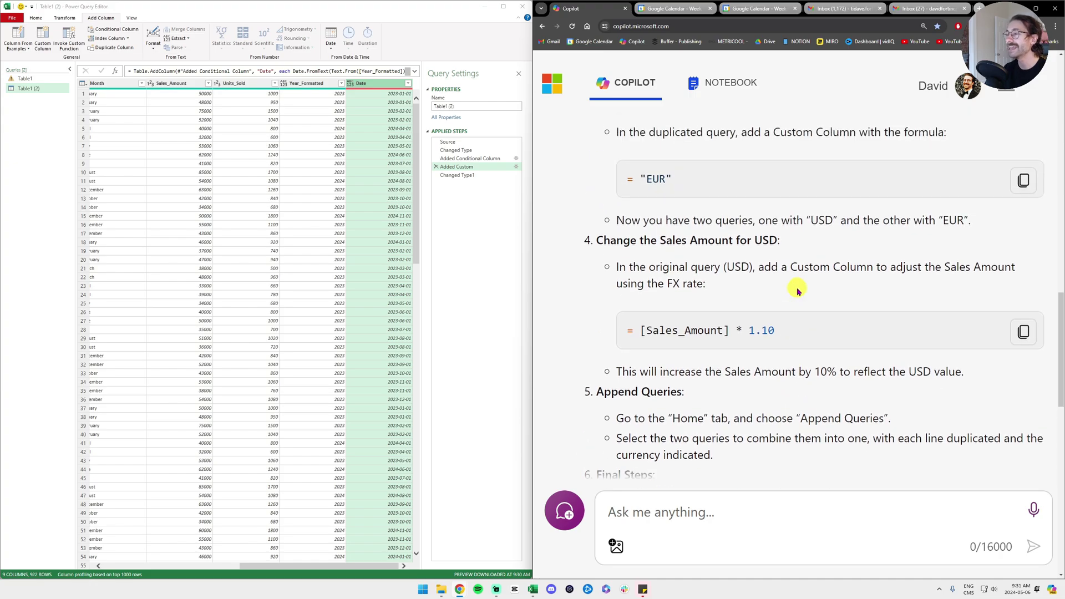
scroll(799, 284, "up", 8)
scroll(799, 282, "down", 10)
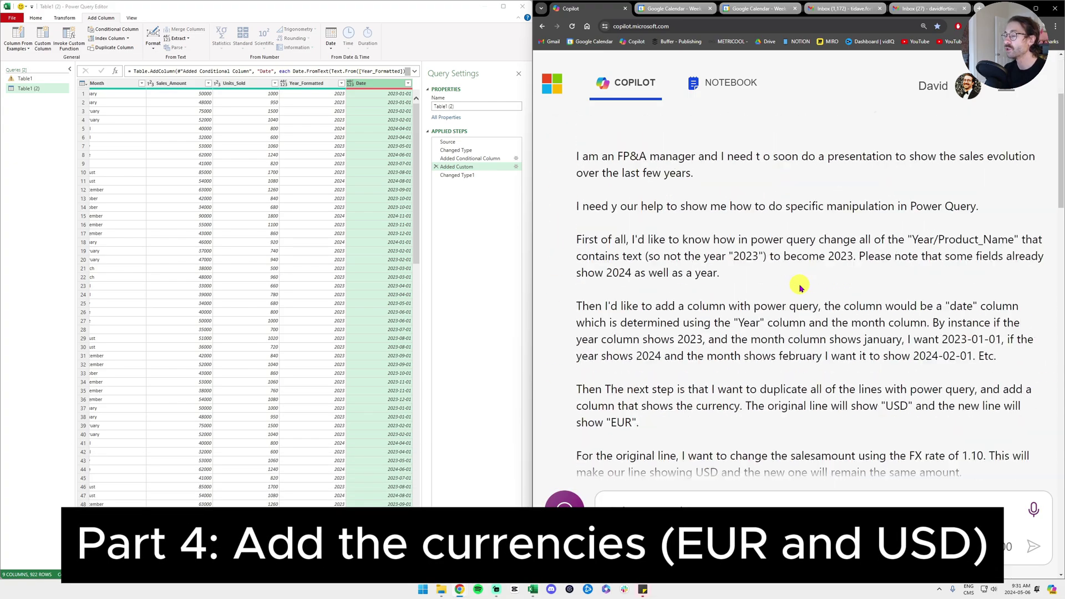
scroll(799, 281, "down", 2)
scroll(710, 253, "down", 1)
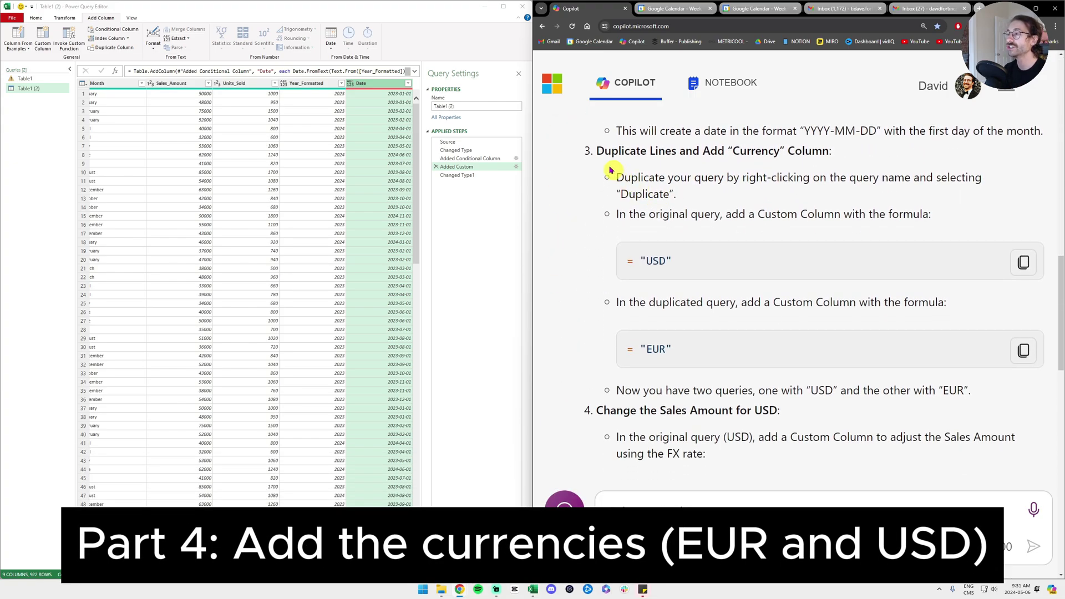
- Follow Copilot's instructions for duplicating lines by currency and duplicate the Table1 (2) query
left_click_drag(596, 149, 823, 158)
left_click(823, 156)
left_click_drag(624, 151, 830, 158)
left_click(827, 158)
left_click_drag(619, 178, 739, 177)
left_click_drag(862, 181, 674, 198)
left_click(676, 198)
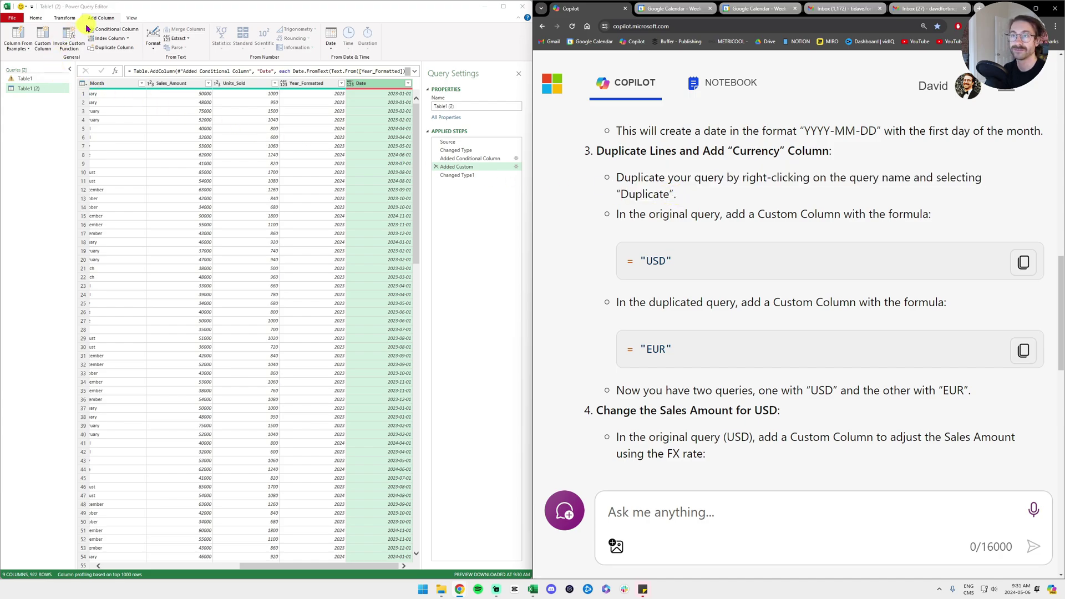
right_click(34, 93)
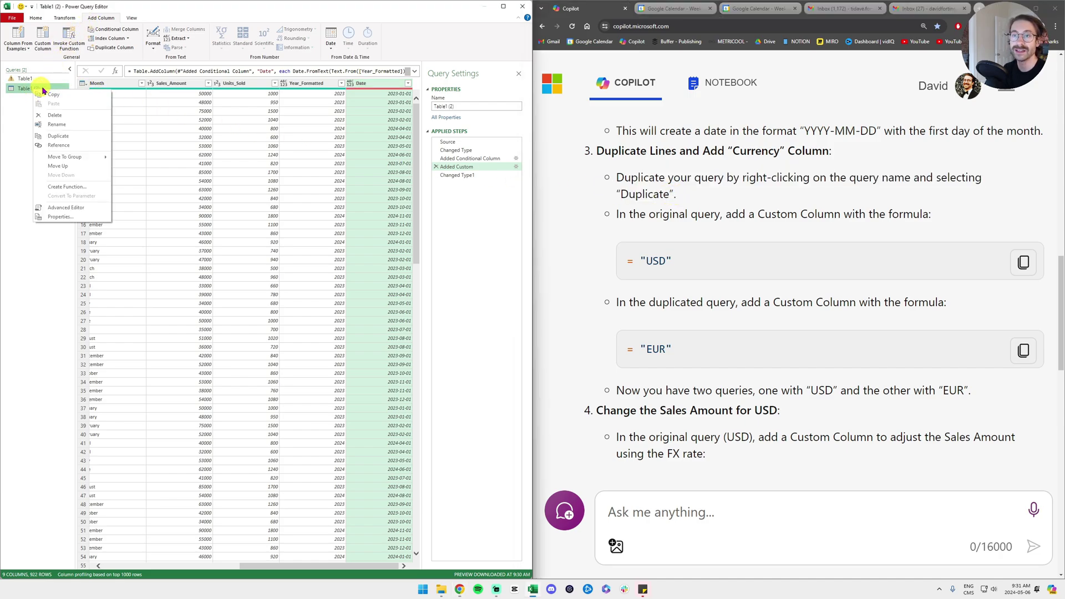
left_click(77, 139)
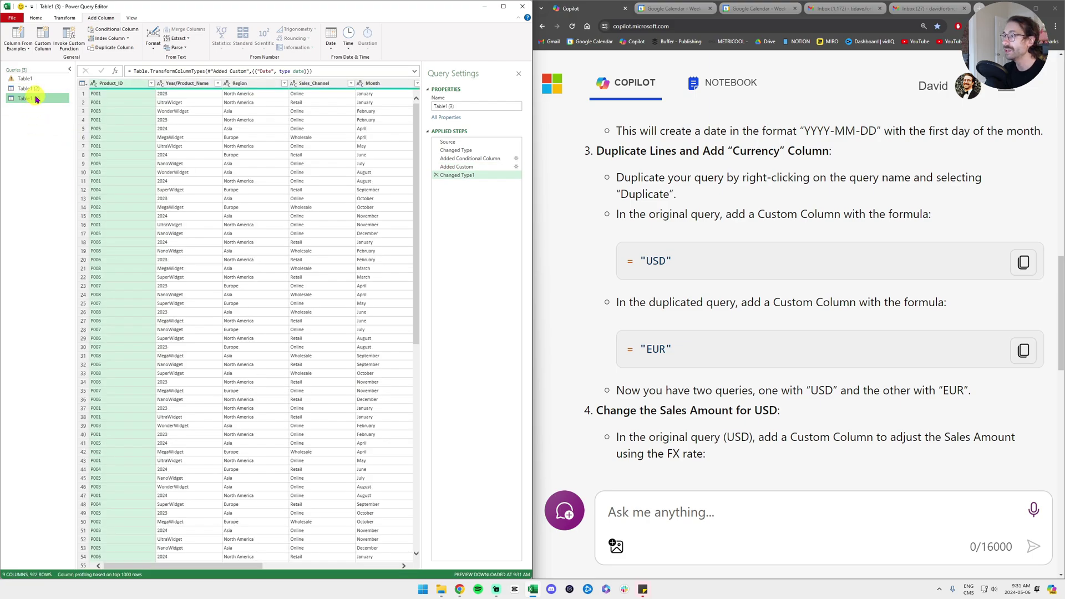
- Check Copilot's custom column instruction and rename the duplicated query Table1 (3) as EURO QUERY
left_click_drag(609, 222, 882, 214)
left_click(784, 218)
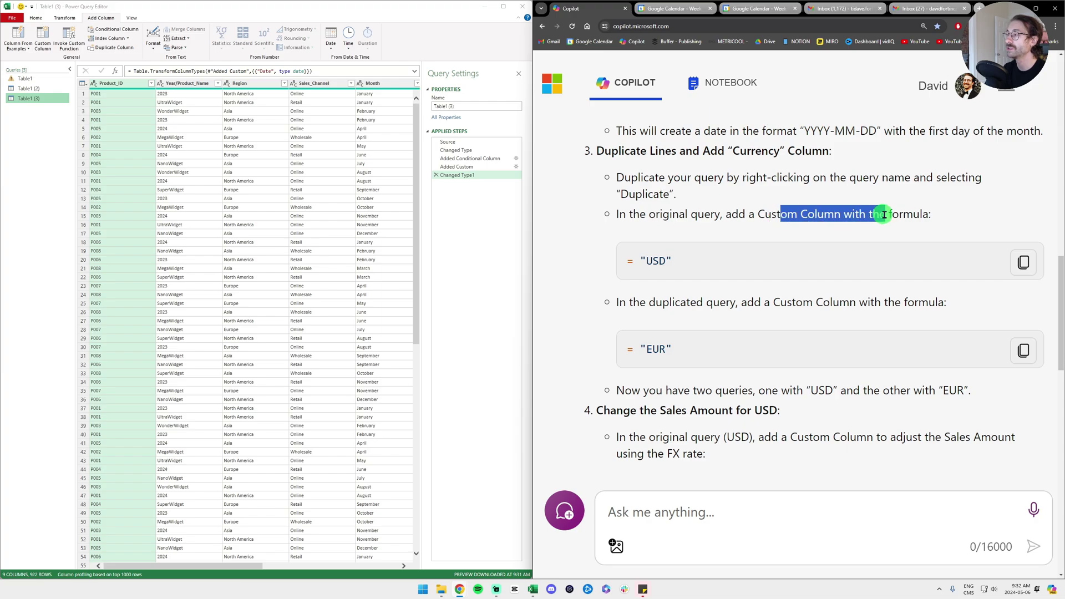
left_click(883, 215)
left_click(32, 102)
right_click(32, 102)
left_click(62, 135)
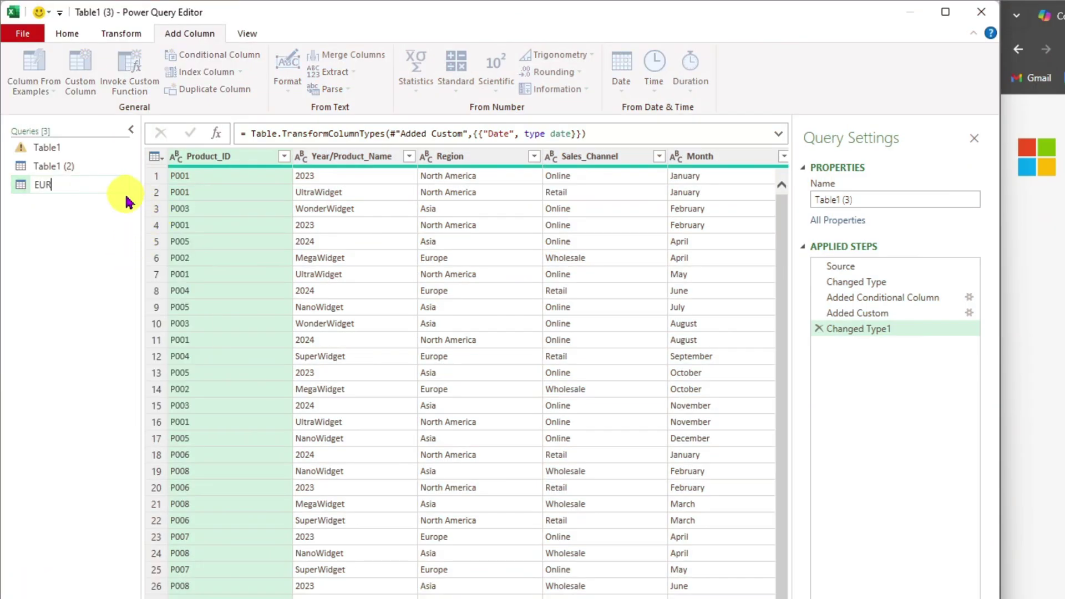
key("Return")
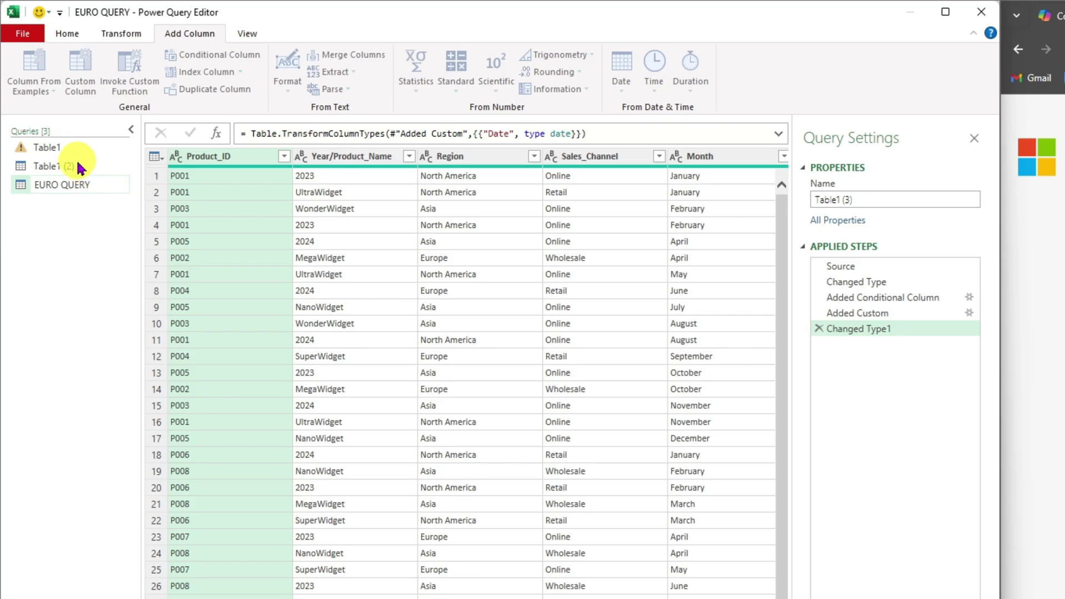
- Rename the original Table1 (2) query as USD QUERY
right_click(73, 166)
left_click(138, 229)
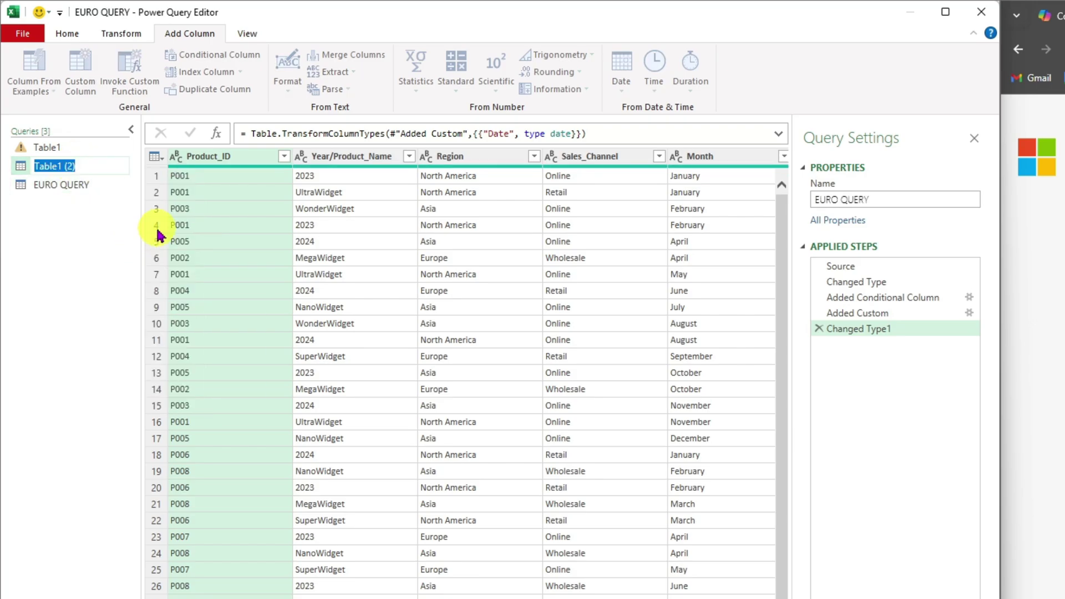
type("USD QUERY")
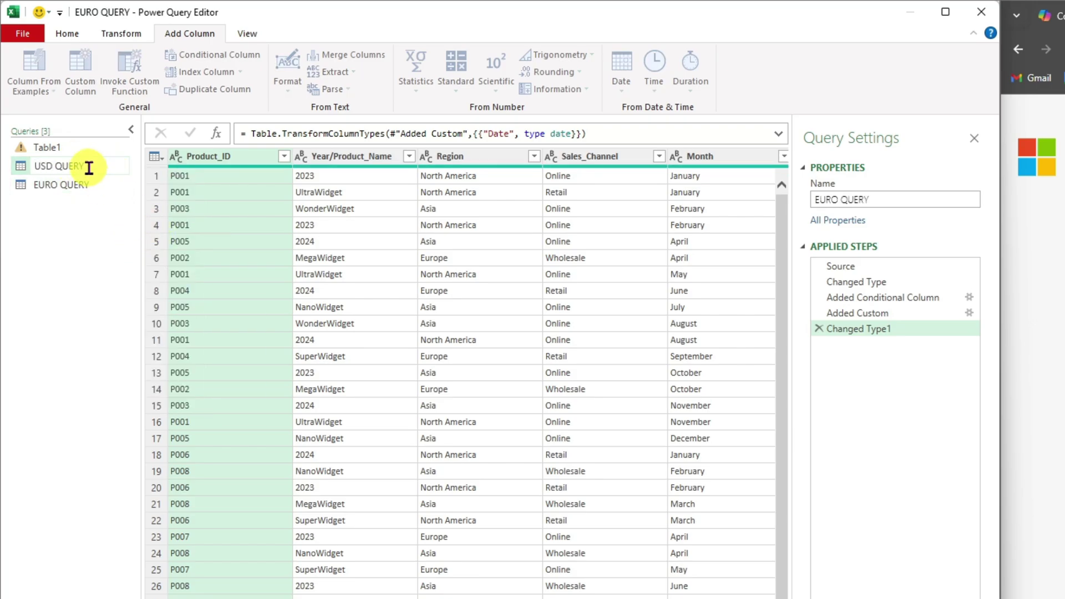
key("Return")
- Check Copilot's sales conversion instruction and name the new custom column in USD QUERY USD
left_click_drag(615, 271, 767, 293)
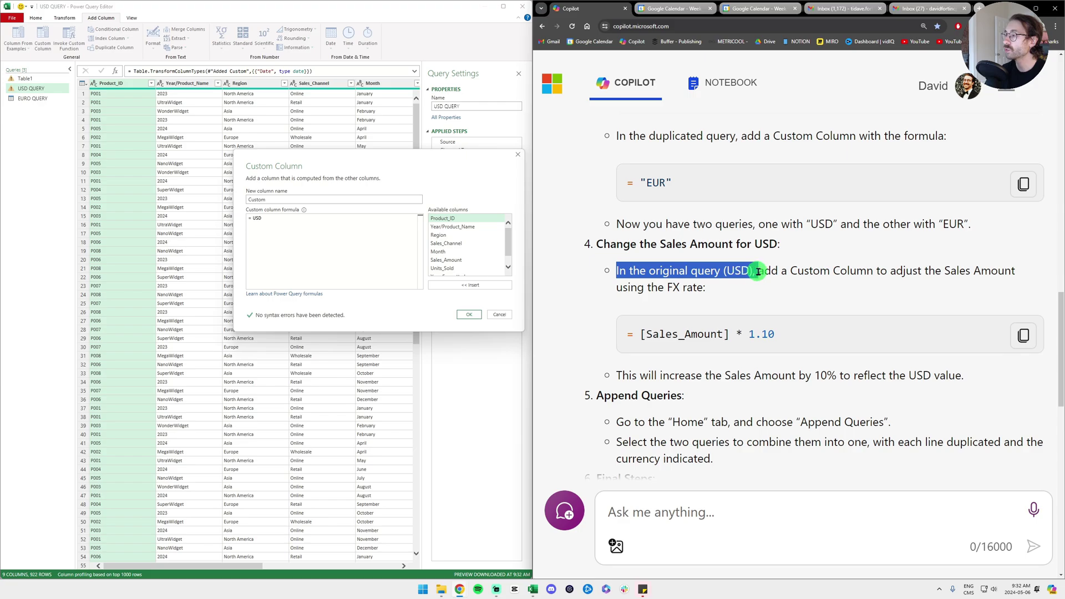
left_click(704, 290)
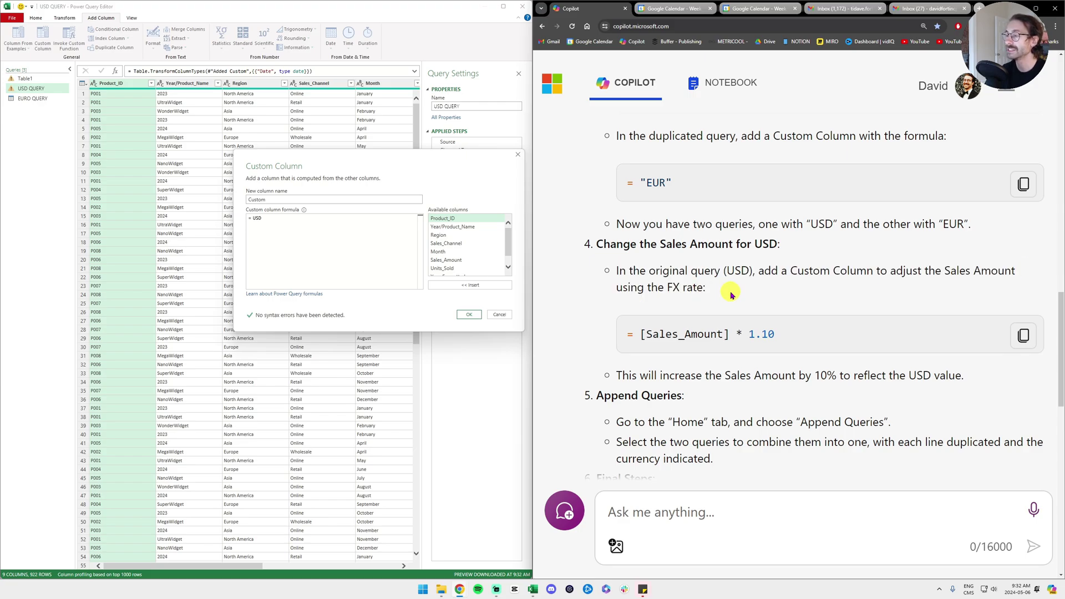
left_click(290, 220)
type("USD")
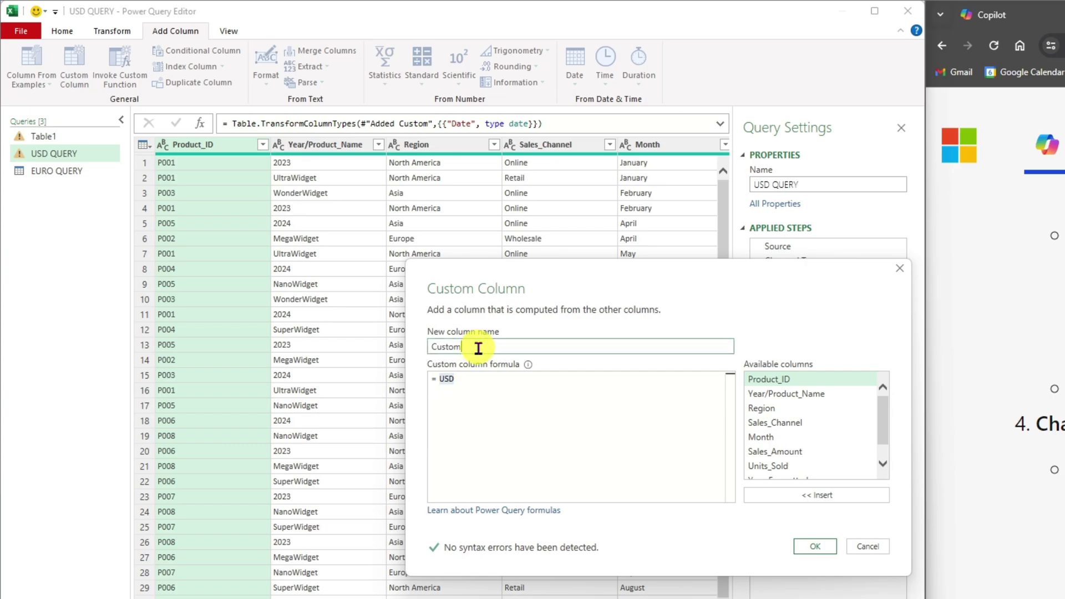
double_click(275, 200)
- Replace the USD column's formula with [Sales_Amount]*1.10 and create the custom column
double_click(473, 378)
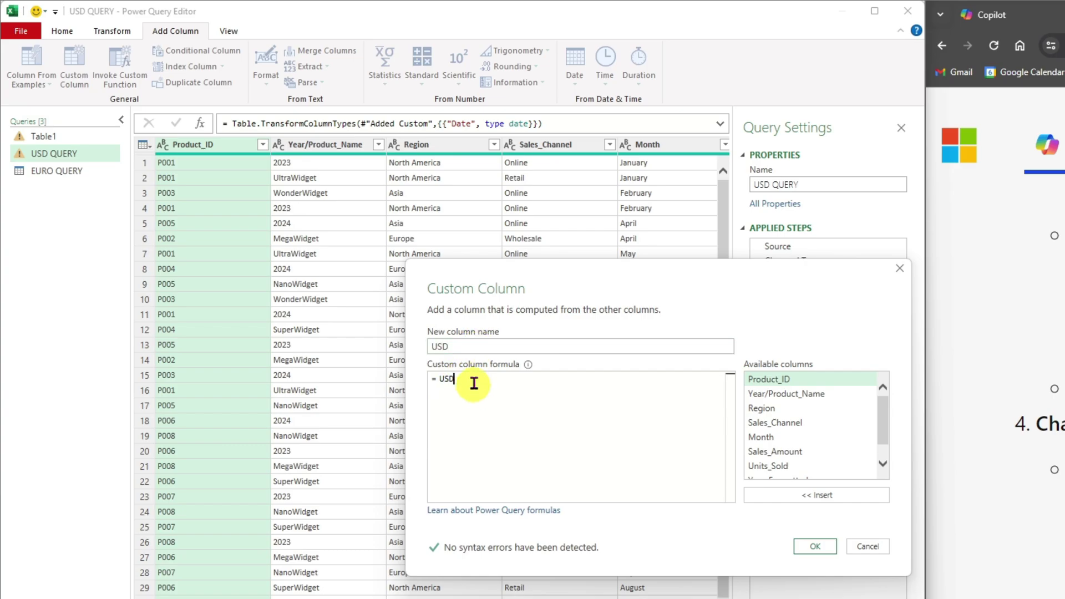
left_click(466, 345)
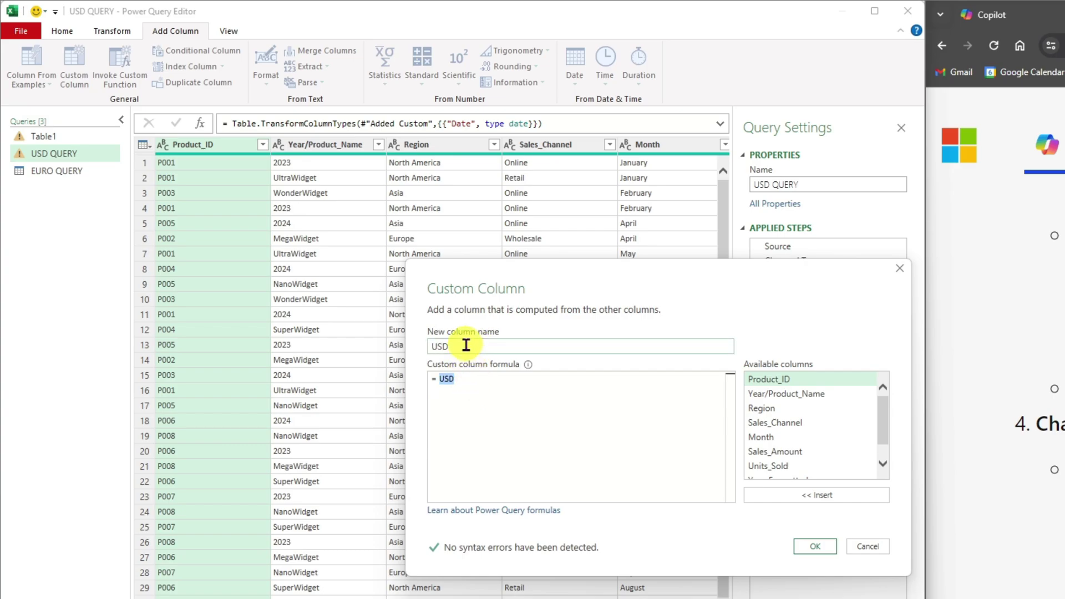
double_click(775, 451)
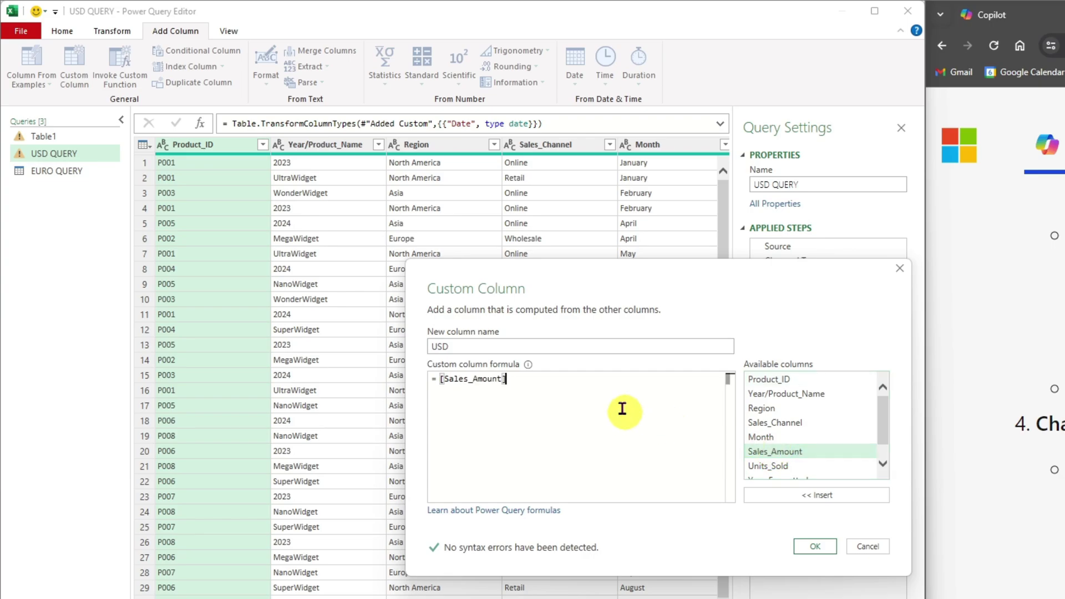
type("*1.10")
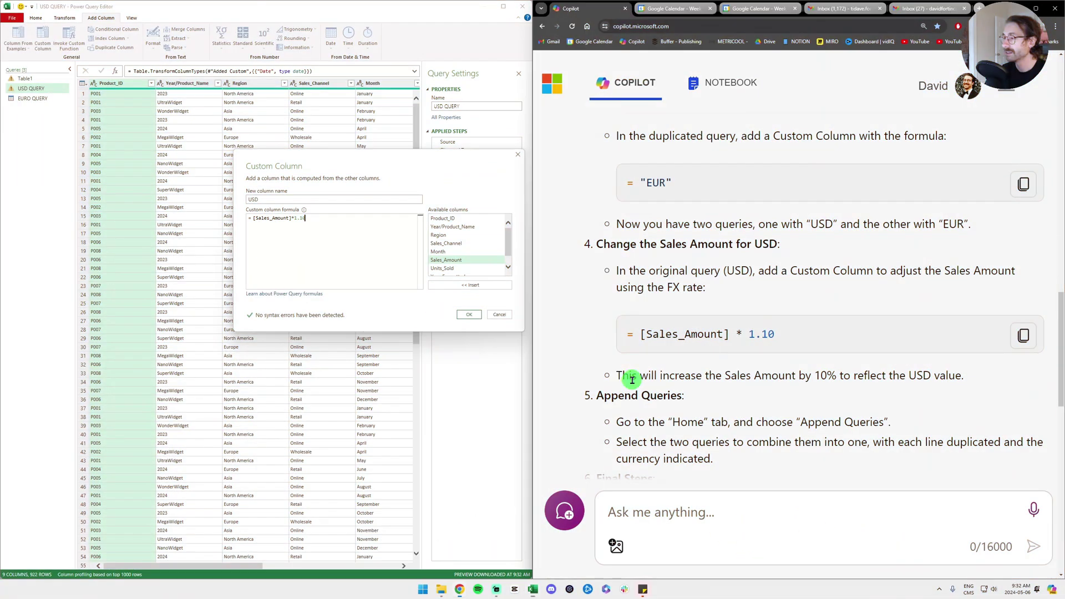
left_click_drag(623, 376, 971, 378)
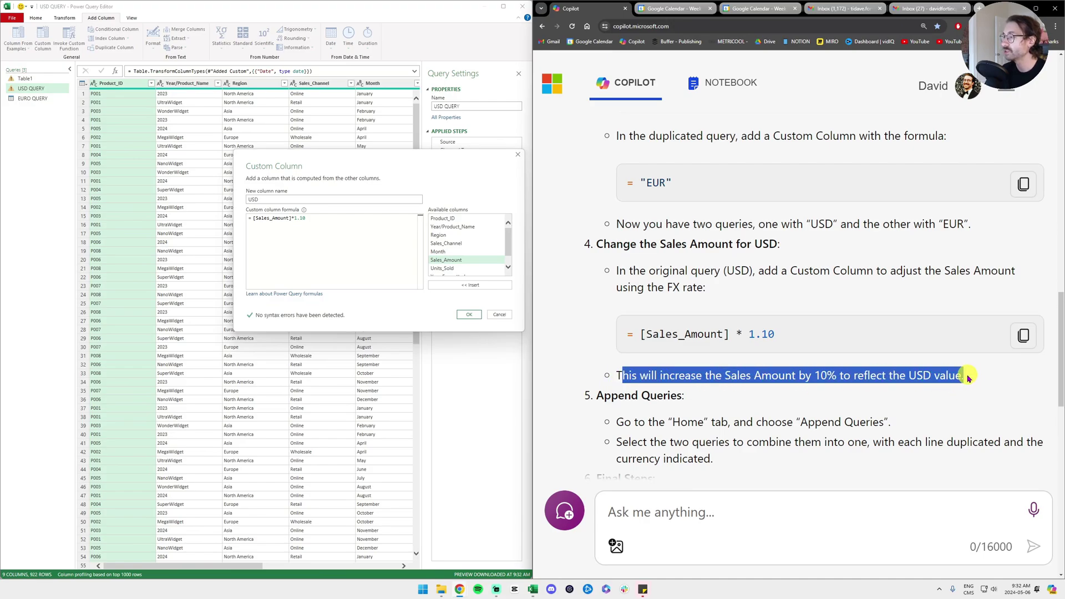
left_click(968, 378)
left_click(469, 314)
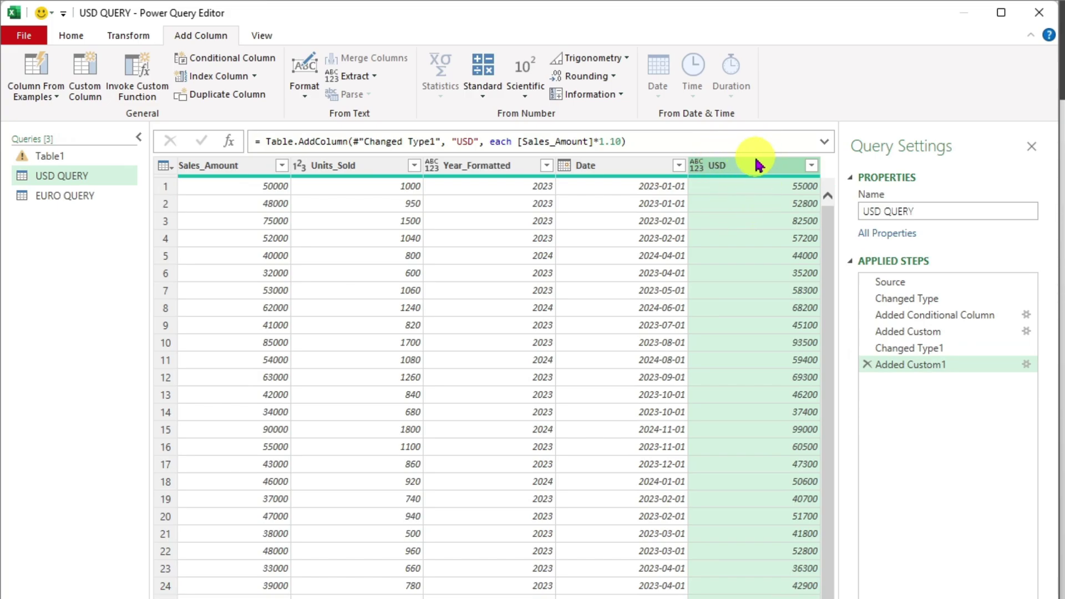
- Rename the USD column in USD QUERY as Sales_Amount_New_currency
right_click(732, 165)
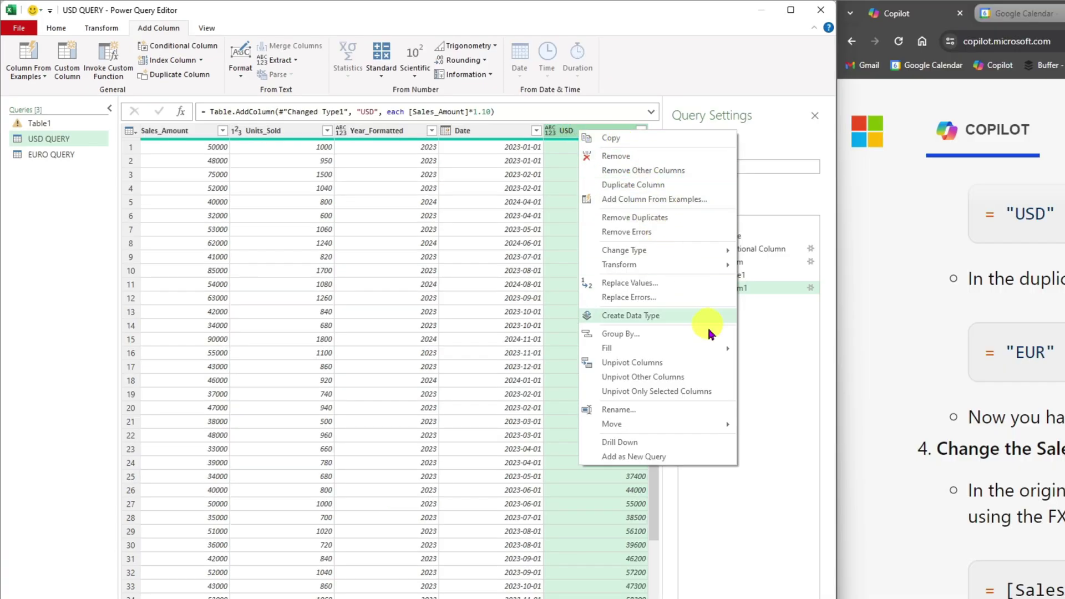
left_click(633, 410)
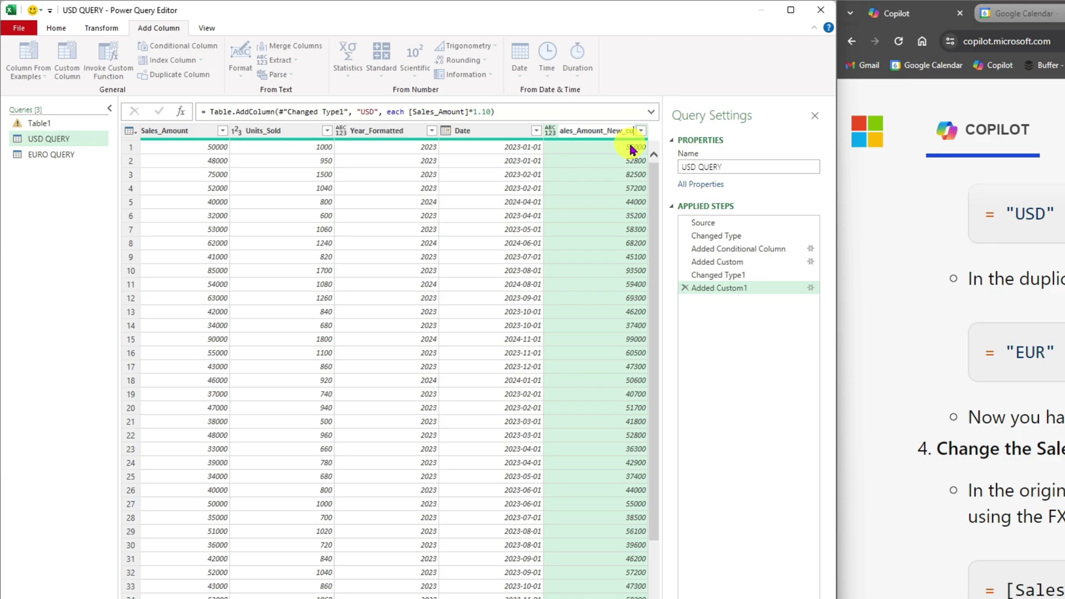
left_click(687, 344)
- In EURO QUERY, add a custom column named Sales_Amount_New_currency with the formula [Sales_Amount]
left_click(60, 159)
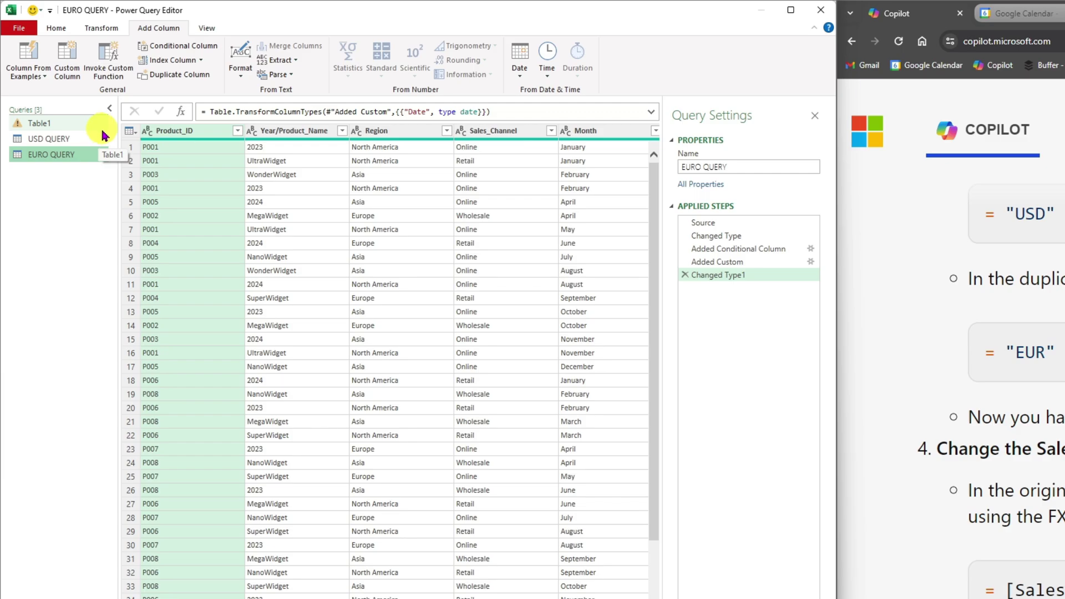
left_click(71, 60)
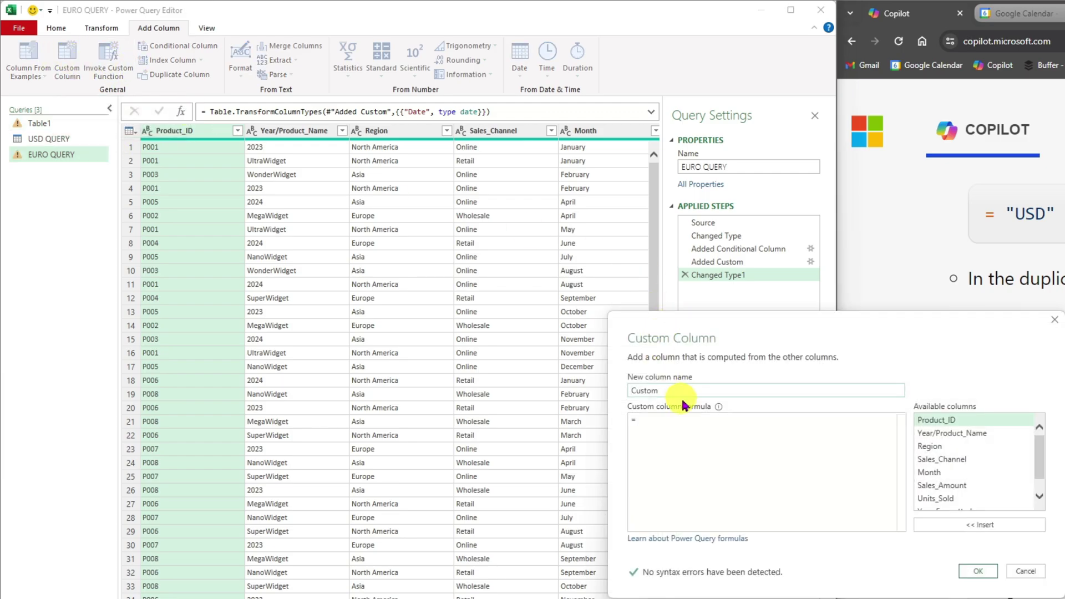
type("Sales_Amount_New_currency")
left_click(688, 421)
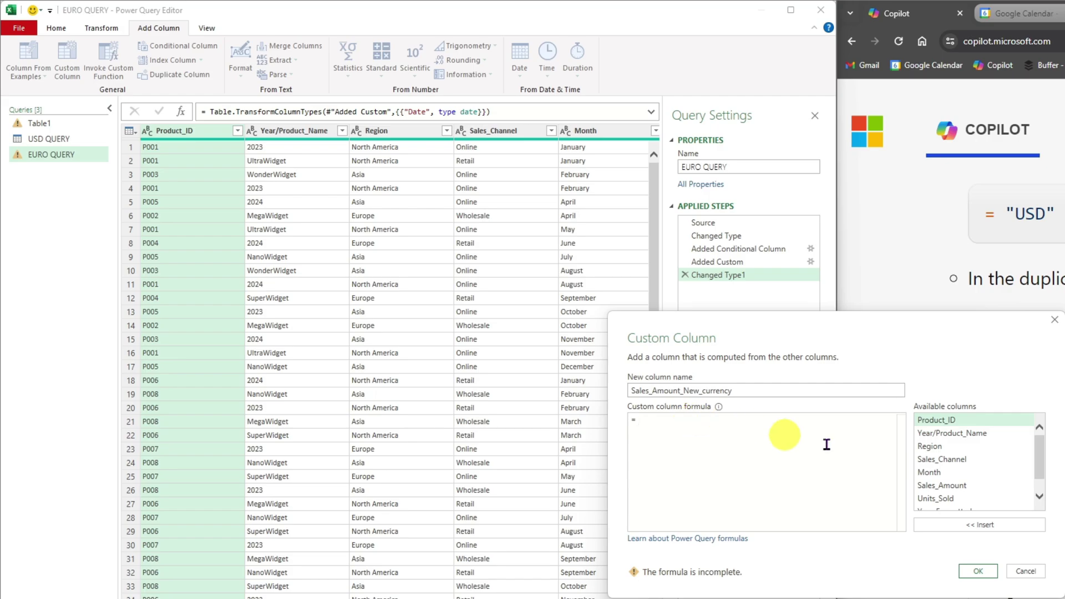
left_click_drag(1041, 461, 1037, 475)
double_click(990, 467)
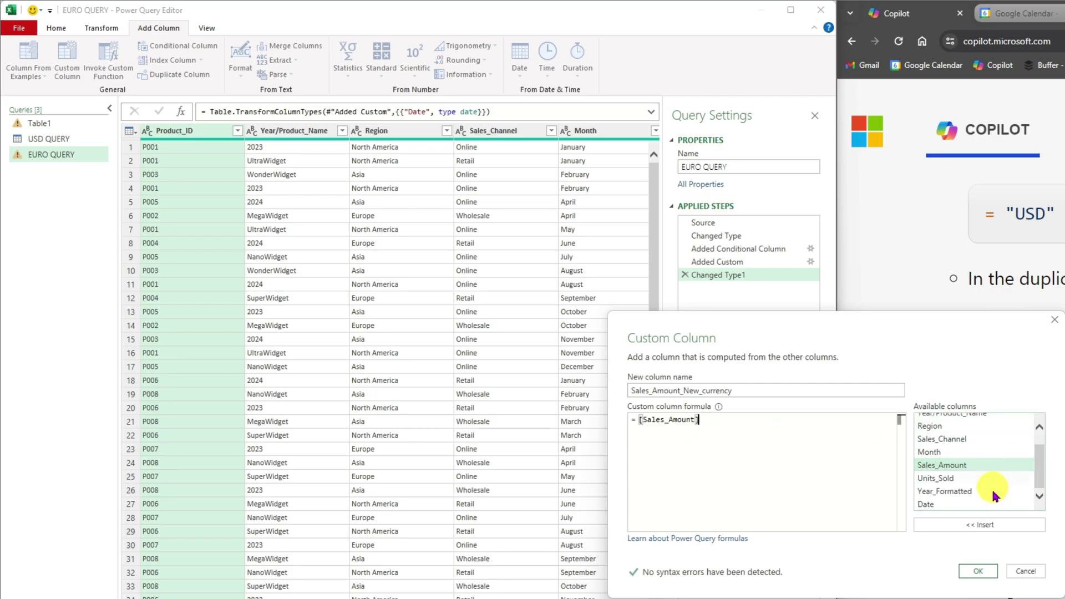
left_click(979, 572)
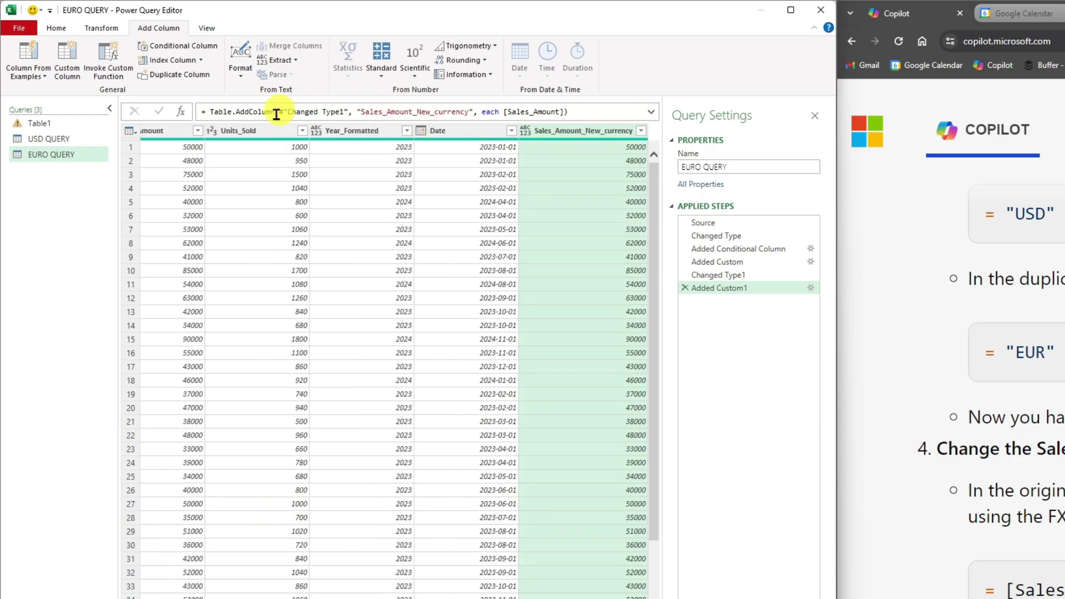
- Add a custom column named Currency to EURO QUERY with the formula "EUR" in quotation marks
left_click(67, 54)
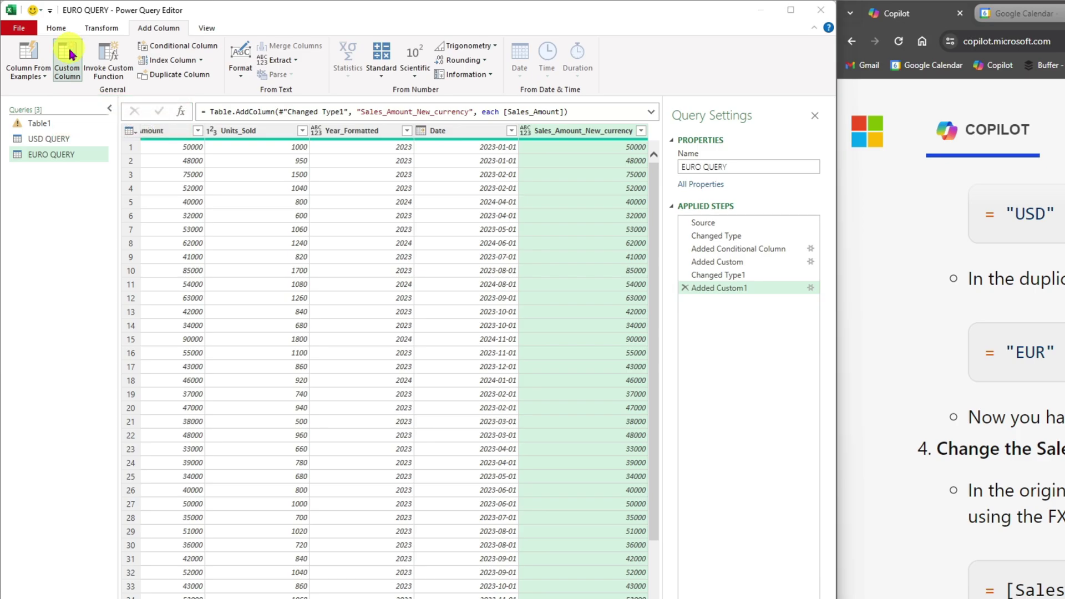
type("Currency")
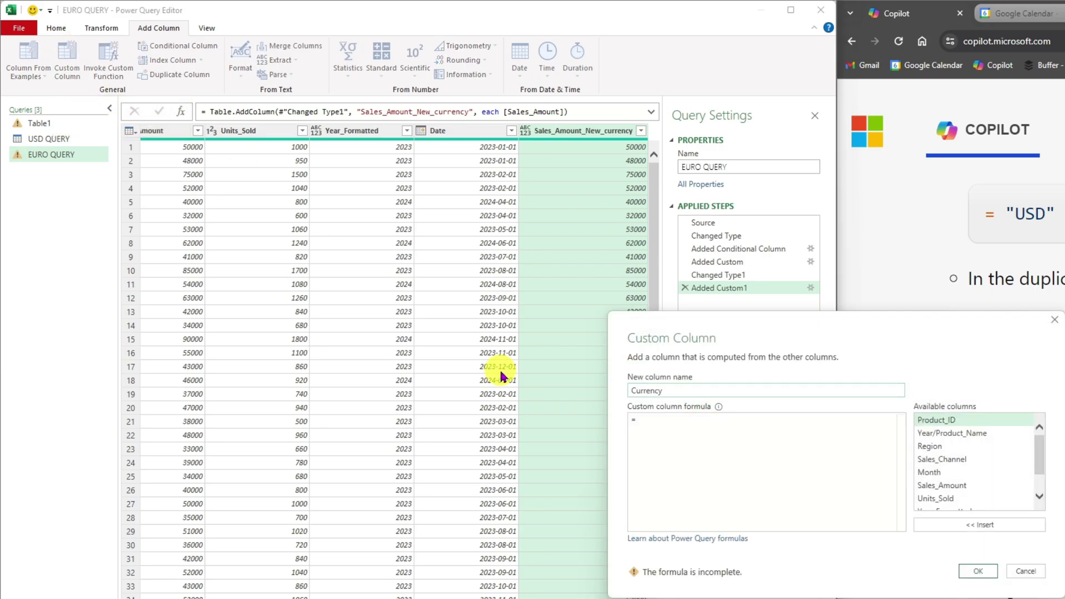
left_click(649, 416)
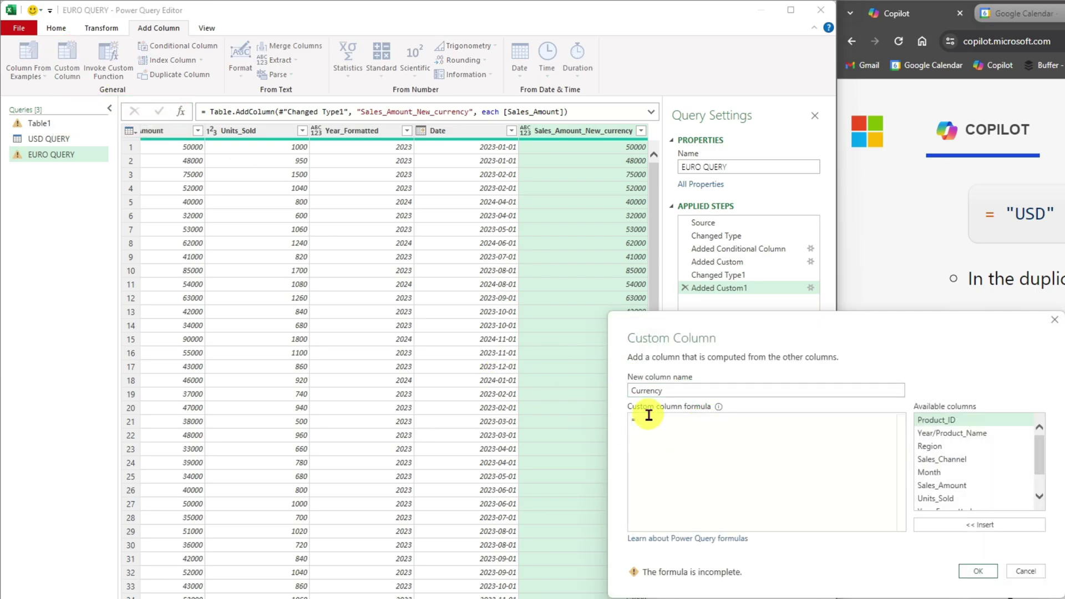
left_click(978, 571)
- In USD QUERY, add a custom column named Currency with the formula USD, without quotation marks
left_click(61, 139)
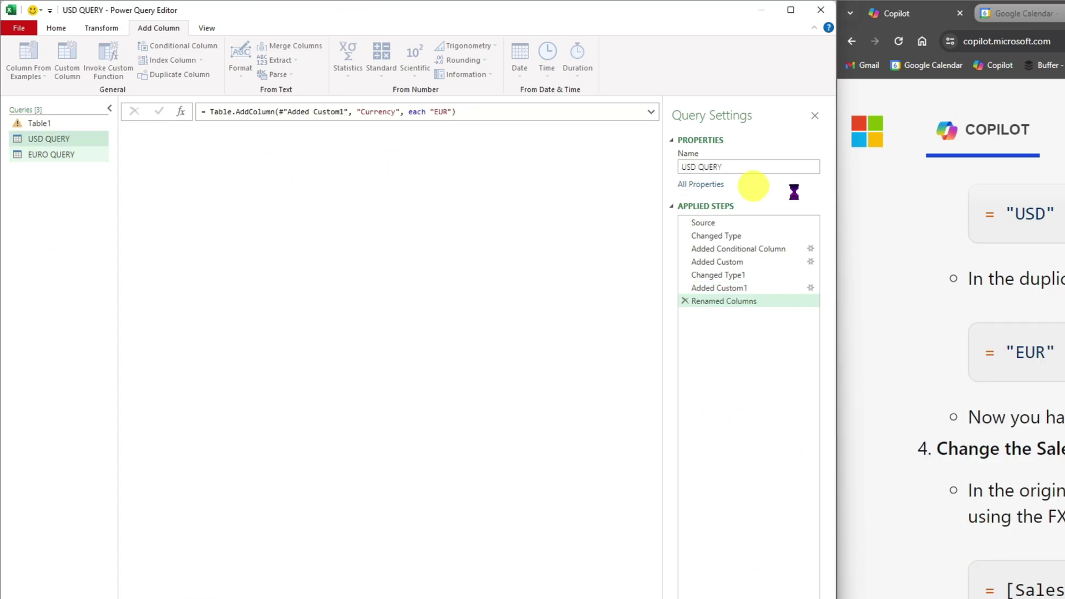
left_click(67, 55)
double_click(685, 395)
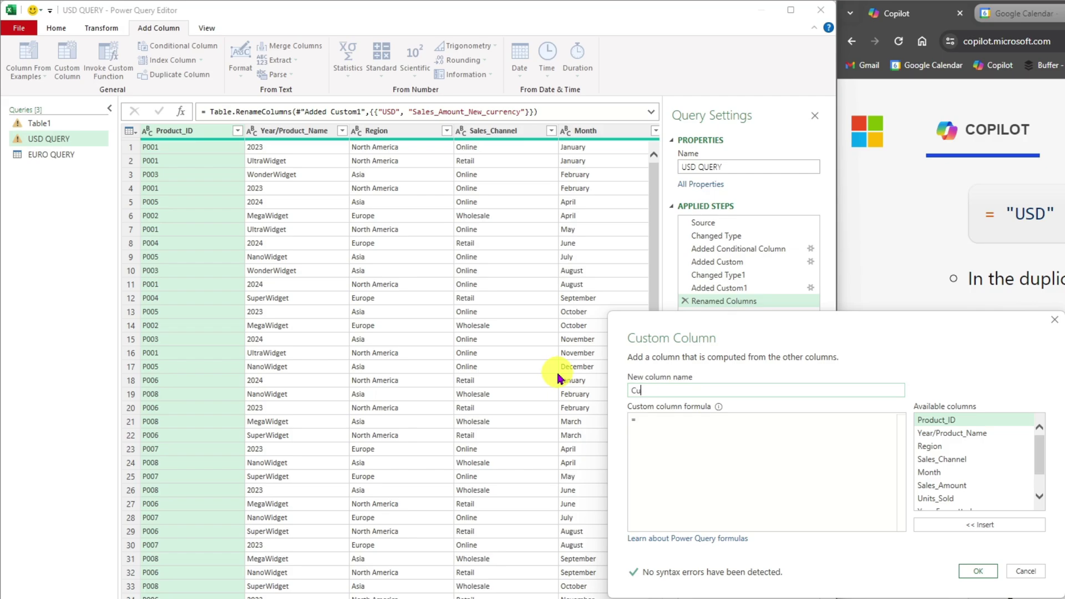
left_click(678, 420)
type("U")
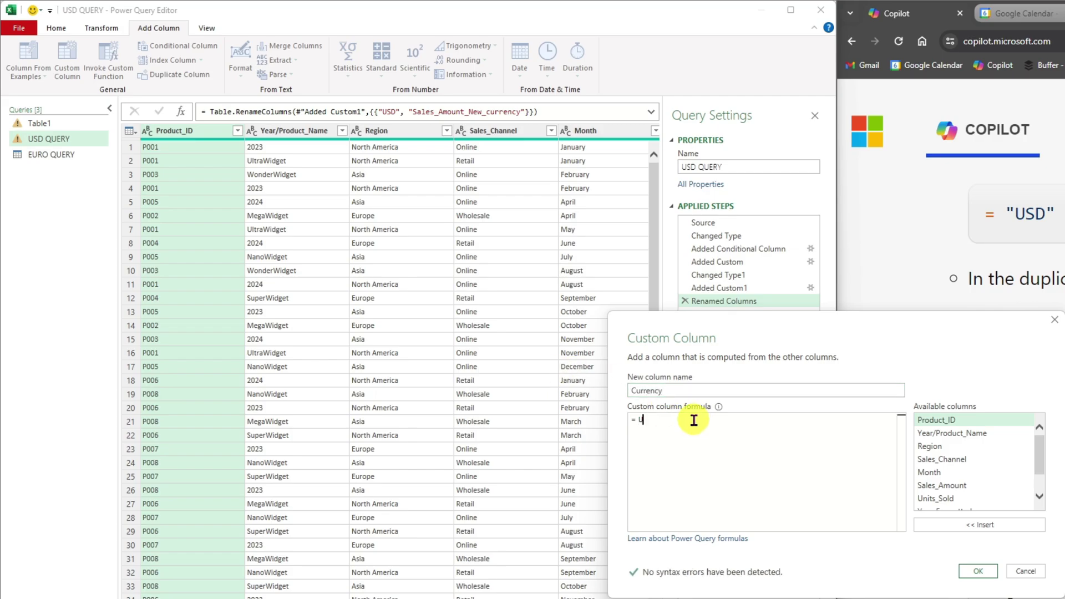
type("SD")
left_click(991, 576)
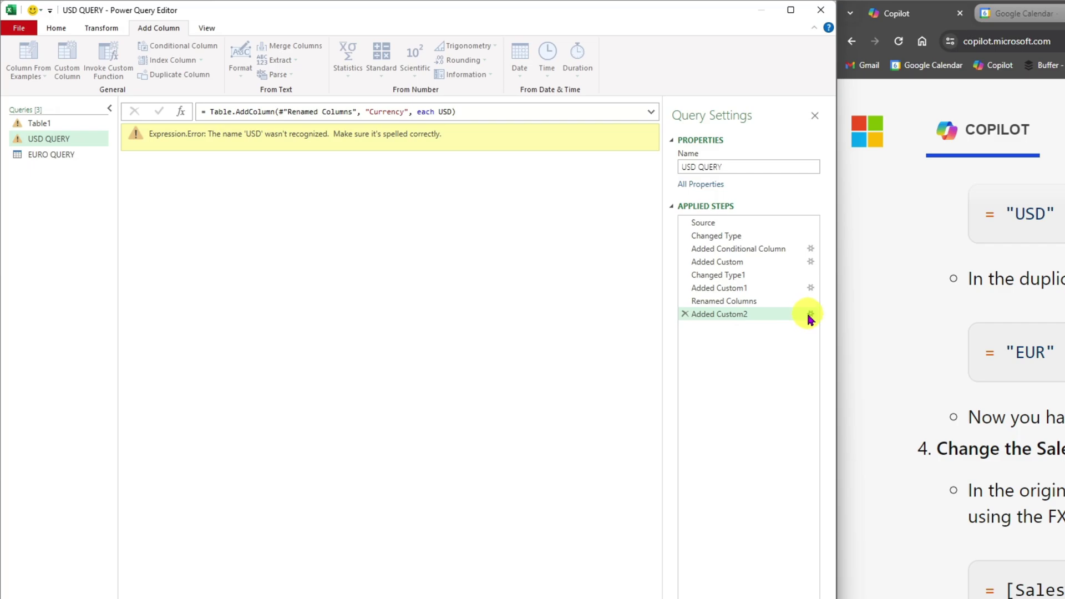
- Edit the Added Custom2 step in USD QUERY so the Currency formula reads "USD" in quotation marks
left_click(809, 315)
left_click(706, 421)
type("\"")
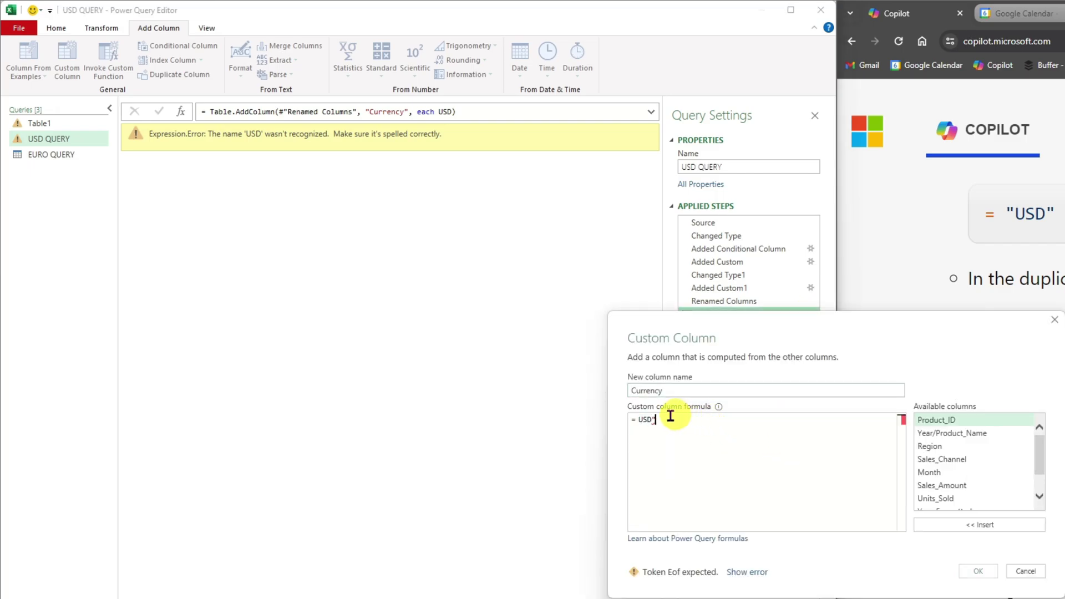
left_click(639, 420)
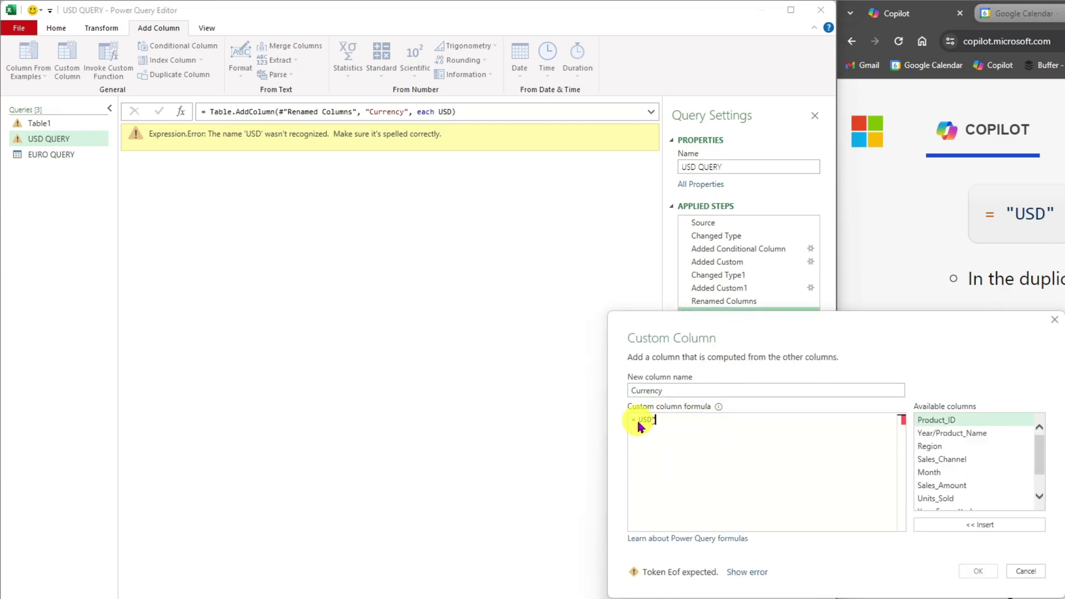
type("\"")
left_click(978, 571)
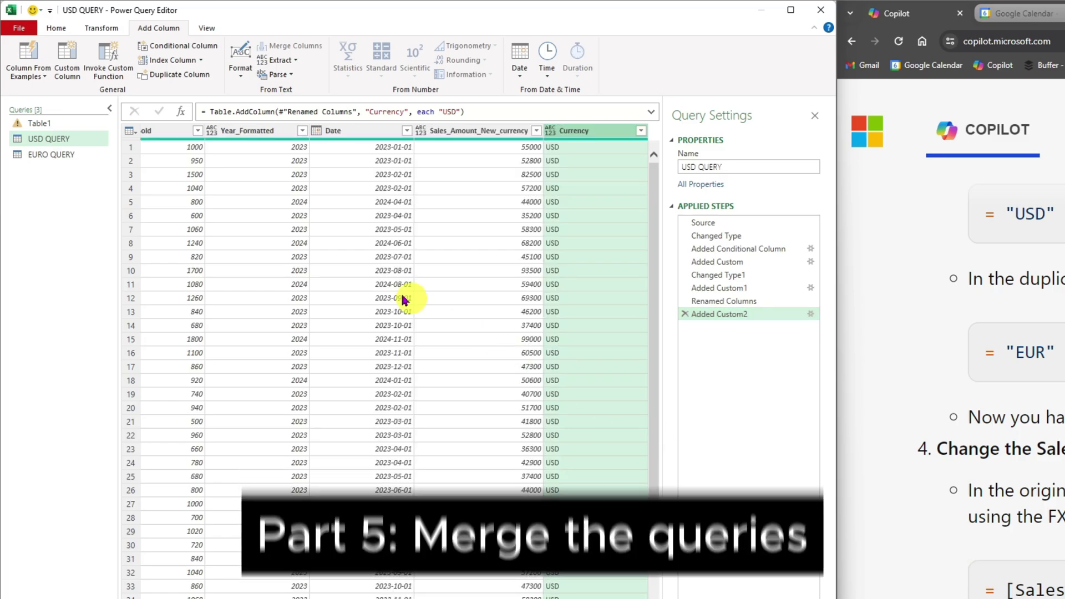
- Append USD QUERY to EURO QUERY with a two-table append, following Copilot's Append Queries instructions
left_click(53, 155)
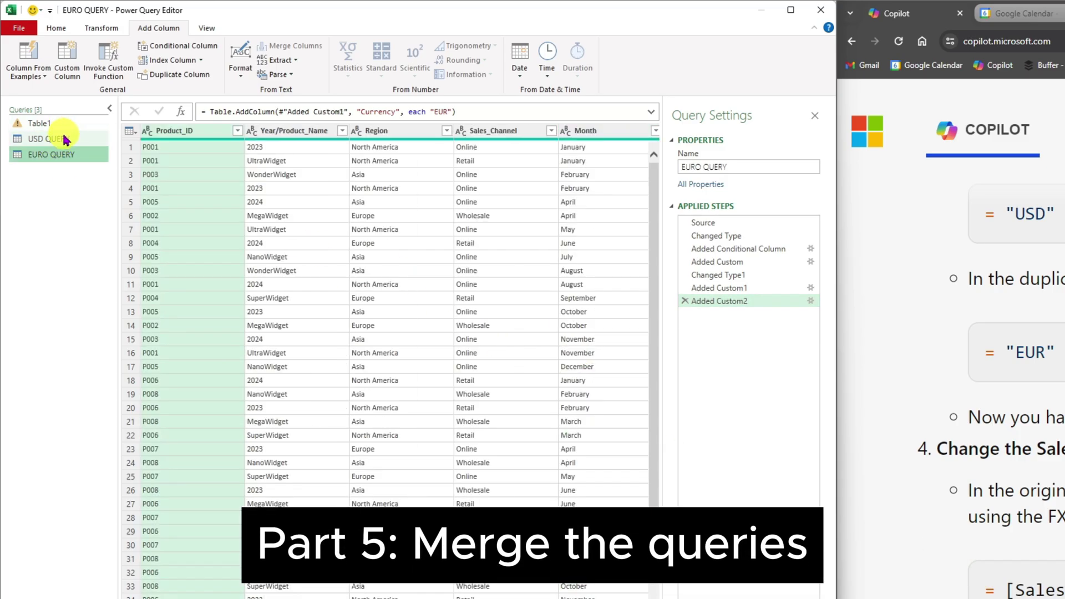
left_click(62, 142)
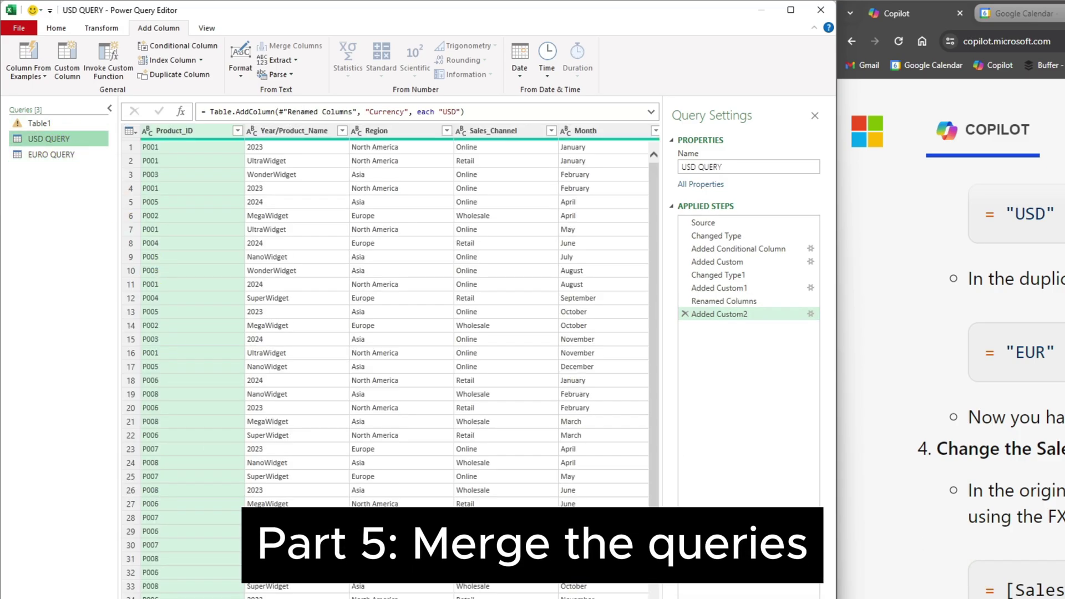
left_click(61, 154)
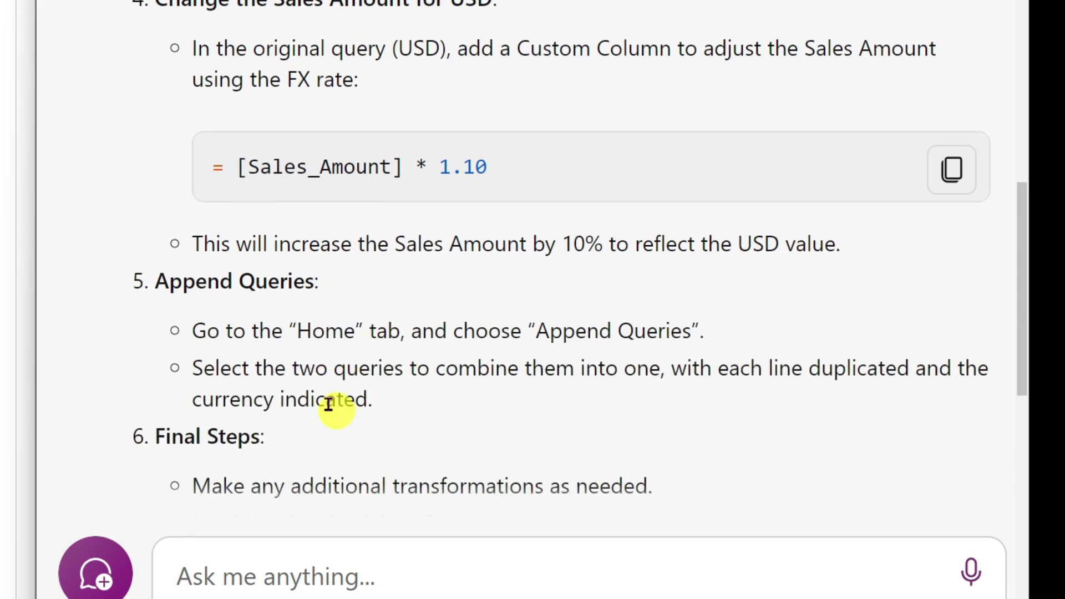
left_click_drag(199, 321, 737, 345)
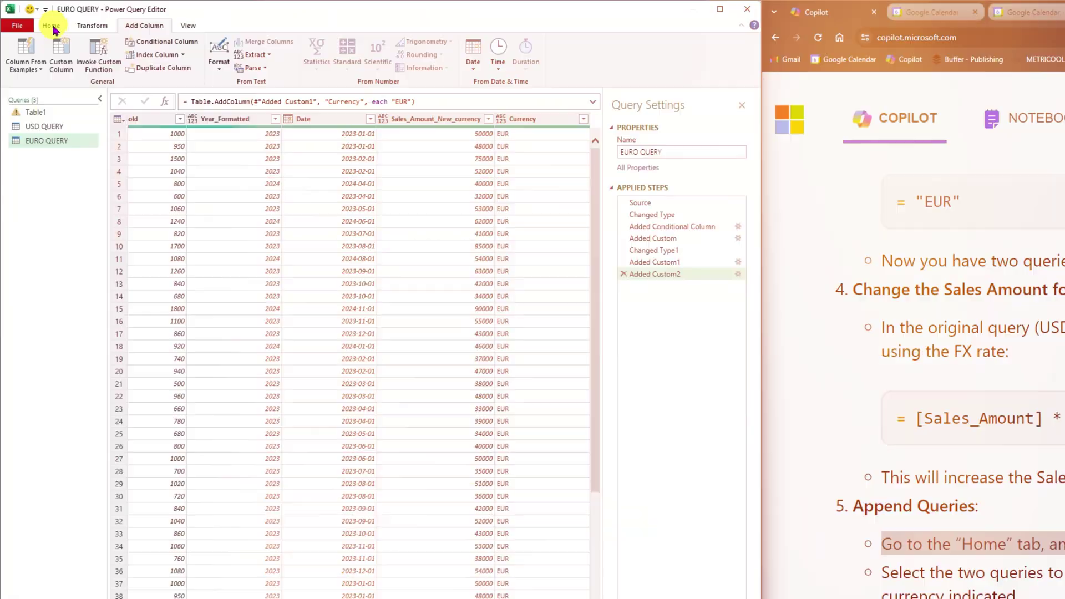
left_click(53, 27)
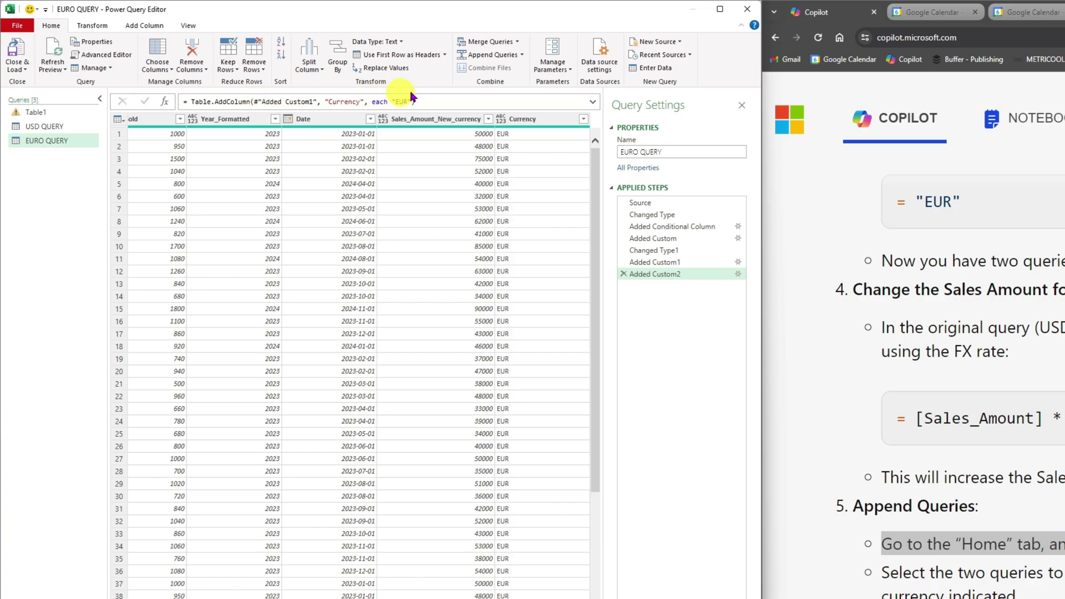
left_click(513, 58)
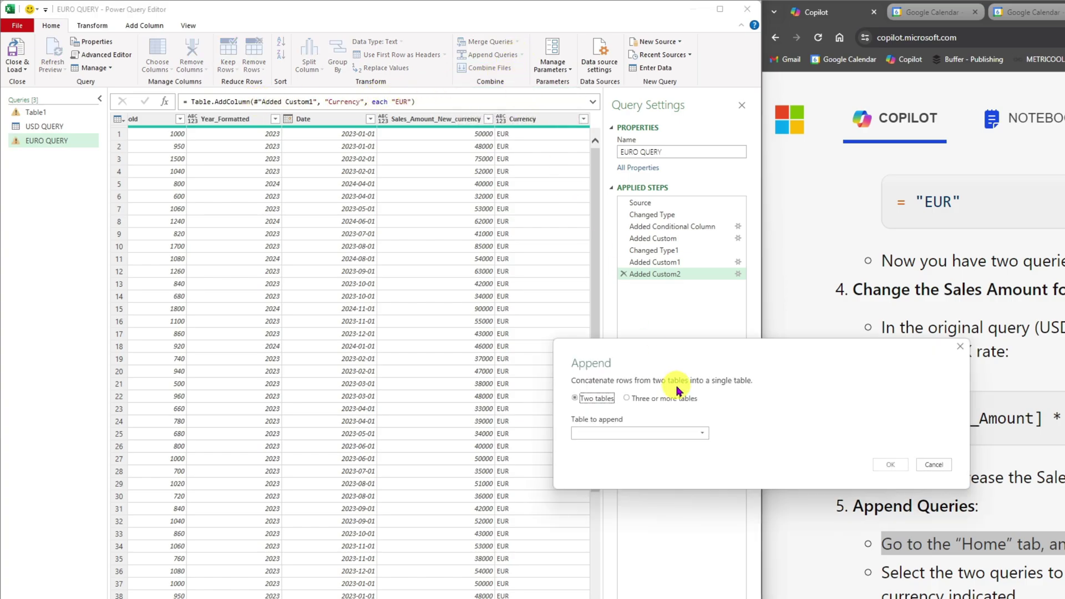
left_click(630, 433)
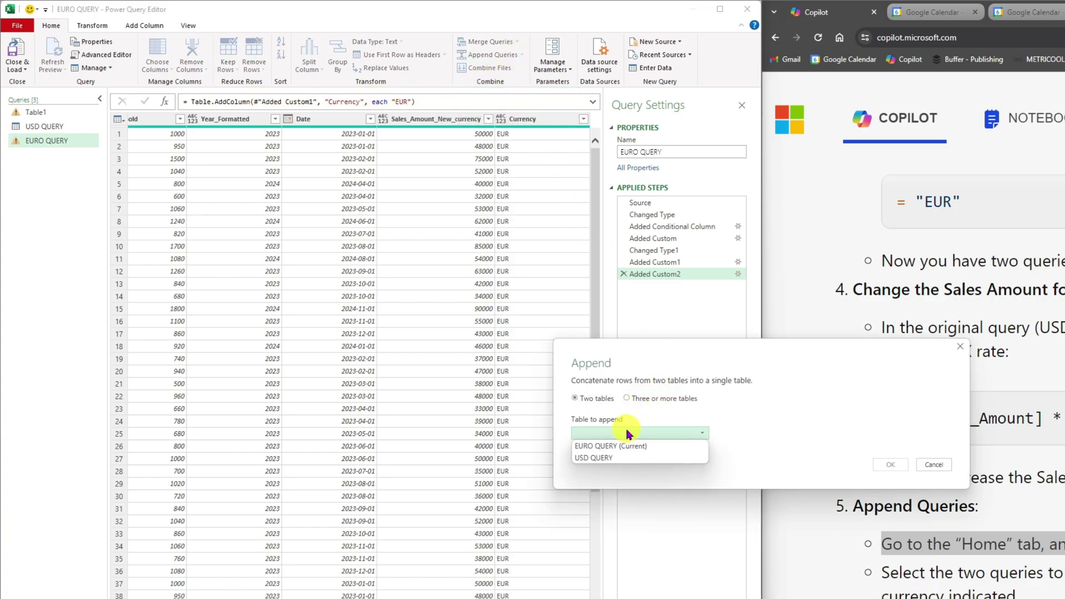
left_click(630, 459)
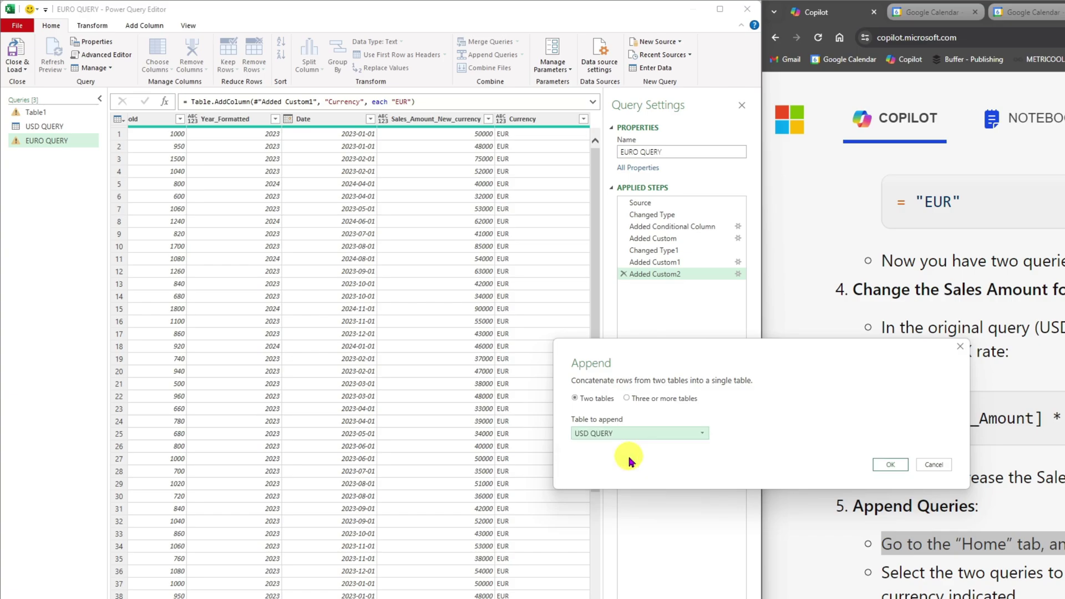
left_click(893, 466)
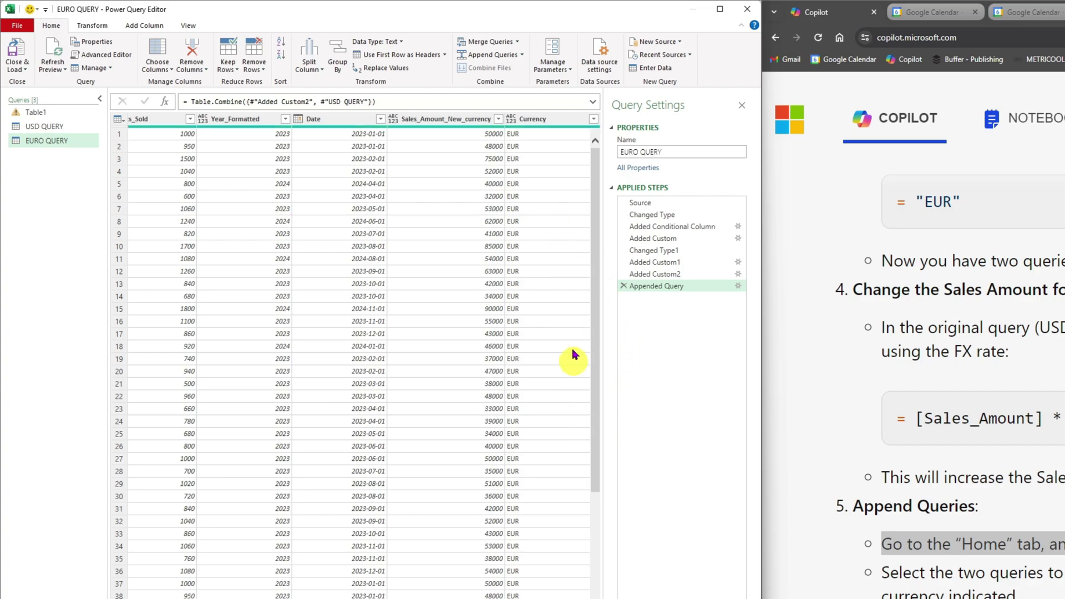
- Examine the appended rows of EURO QUERY, checking the Currency and Sales_Amount_New_currency columns down the table
left_click_drag(593, 304, 577, 597)
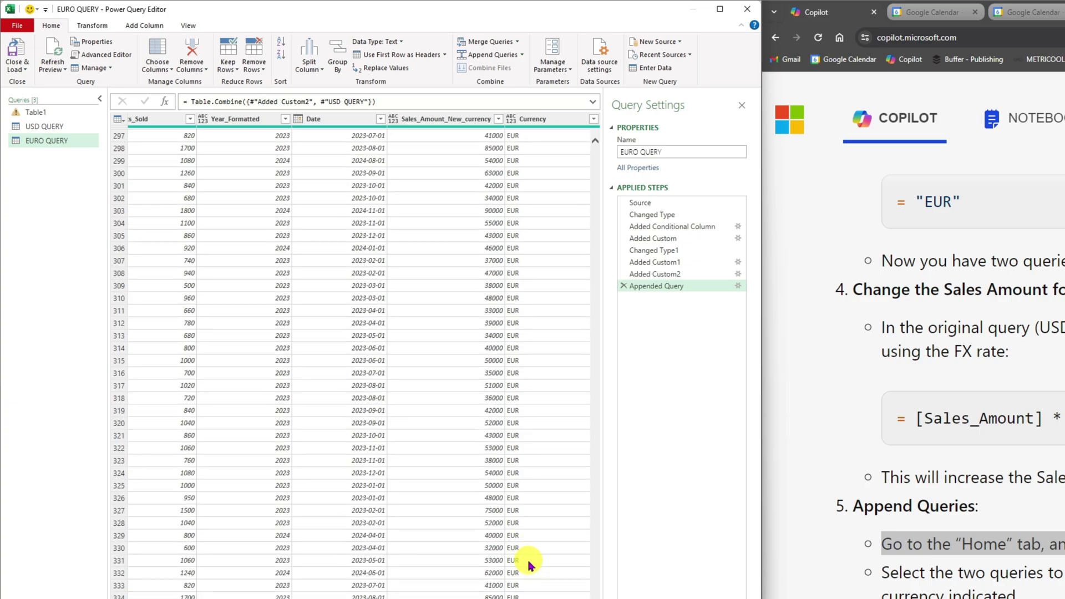
scroll(542, 527, "down", 20)
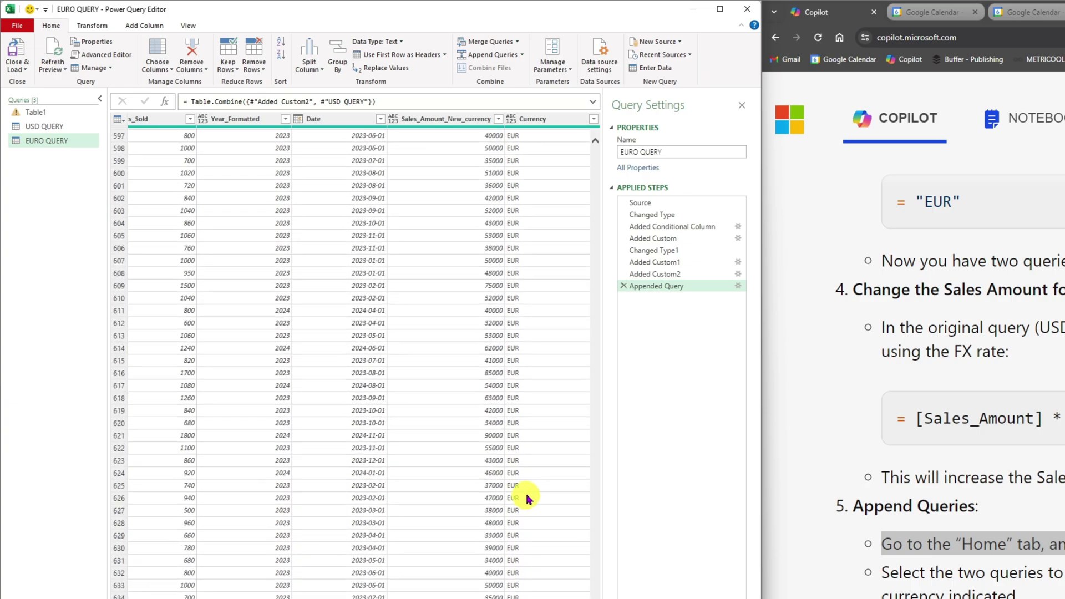
scroll(516, 486, "down", 20)
scroll(494, 469, "down", 20)
scroll(452, 436, "down", 20)
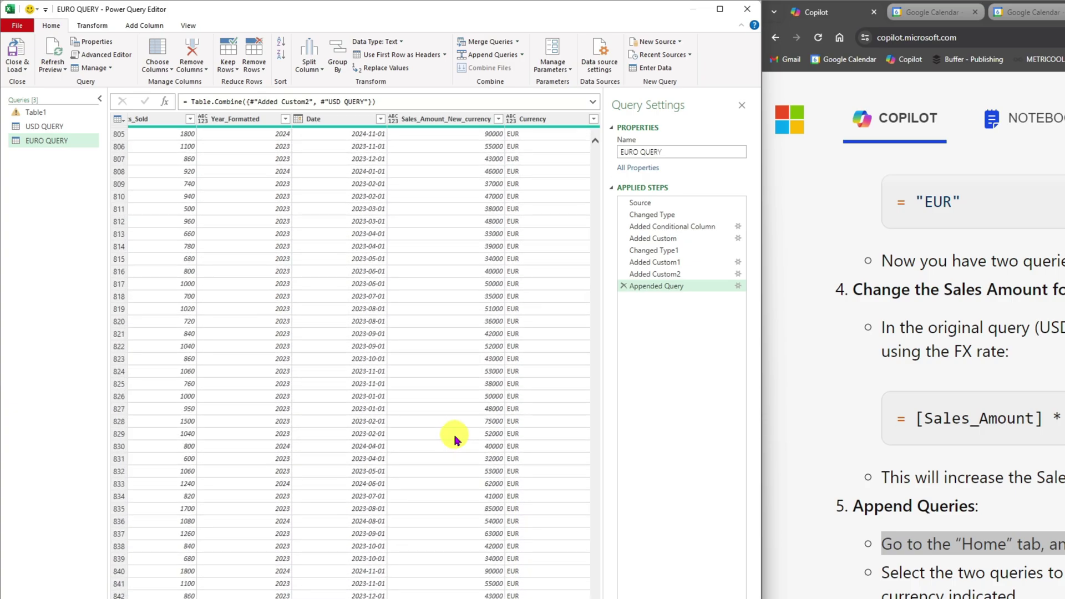
scroll(453, 436, "down", 20)
scroll(499, 499, "down", 20)
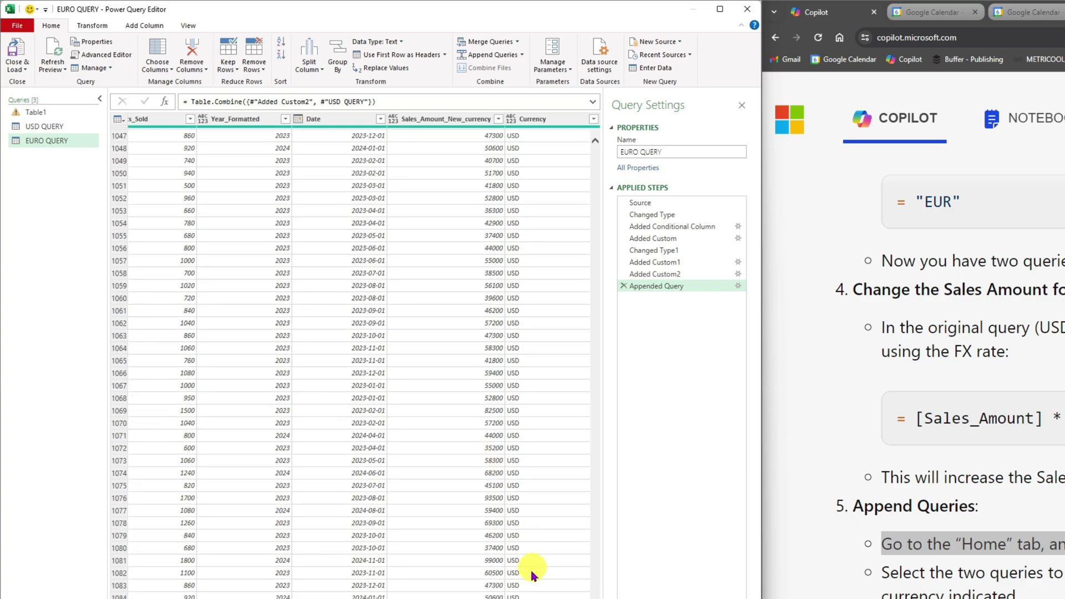
scroll(557, 591, "up", 8)
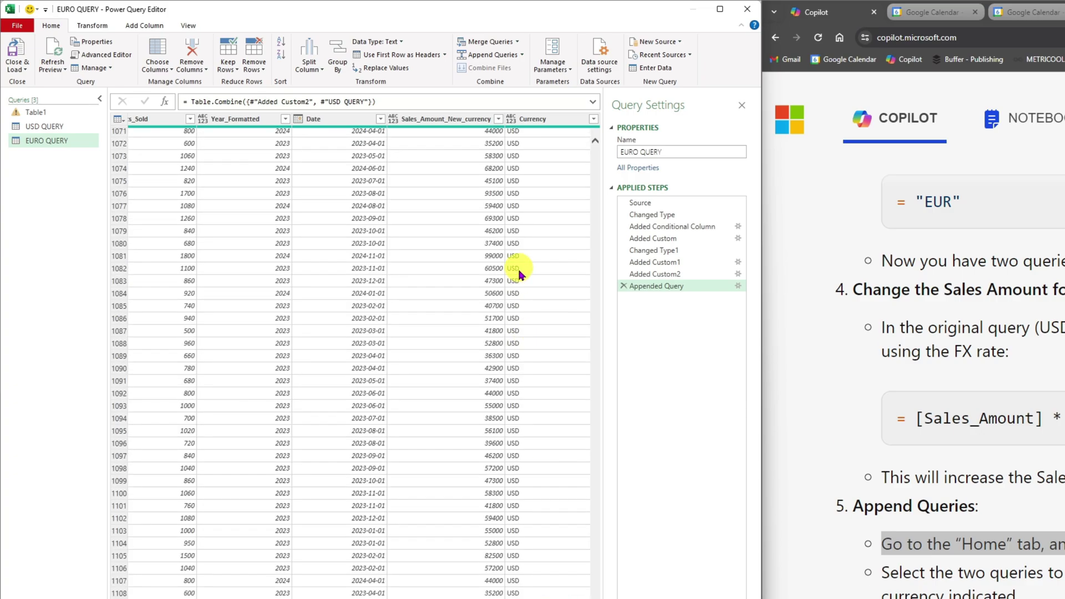
left_click_drag(595, 598, 572, 139)
scroll(544, 369, "down", 15)
left_click_drag(596, 222, 597, 393)
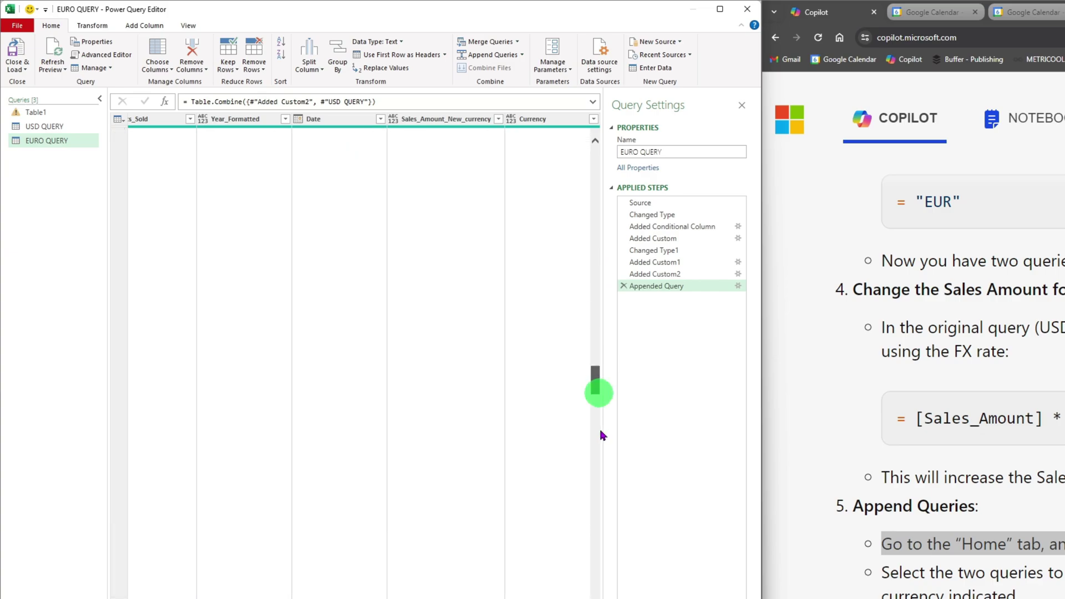
- Load the queries back into the Excel workbook as in Copilot's final steps, and maximize the workbook window
left_click(1009, 574)
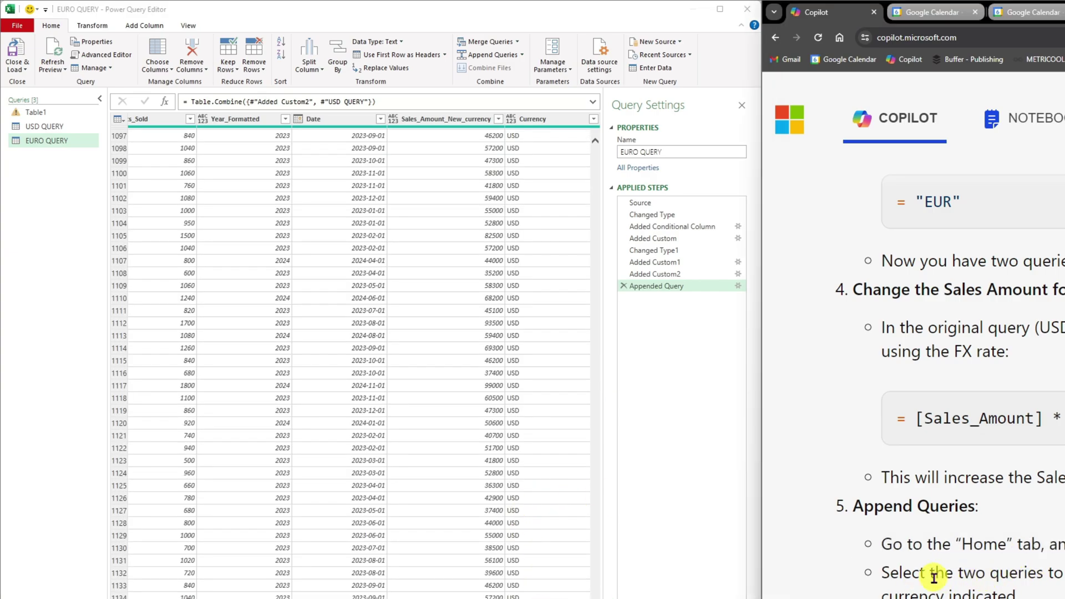
scroll(910, 555, "down", 2)
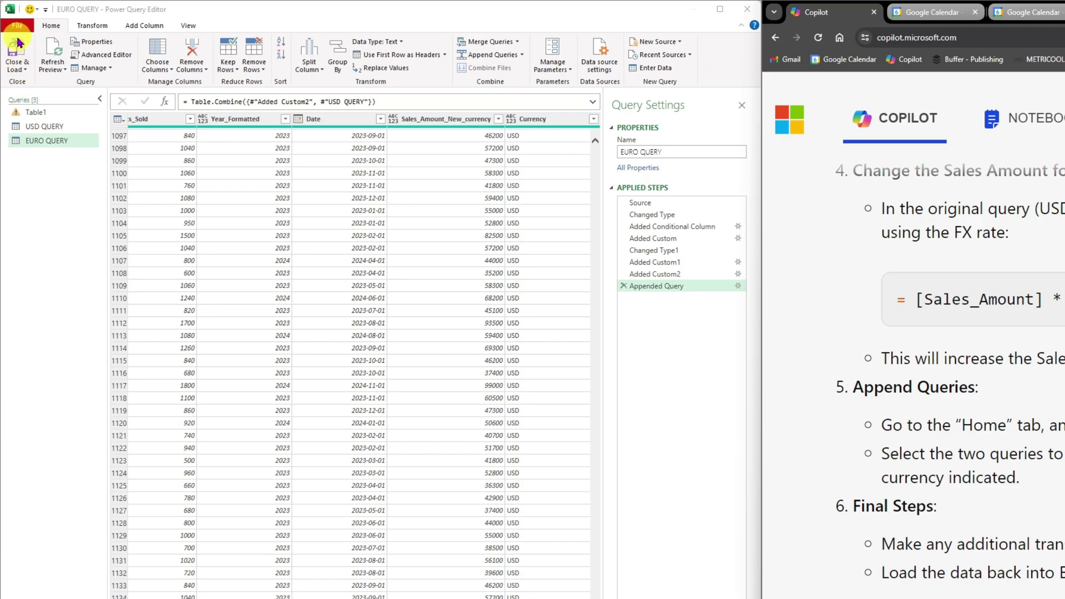
left_click(15, 51)
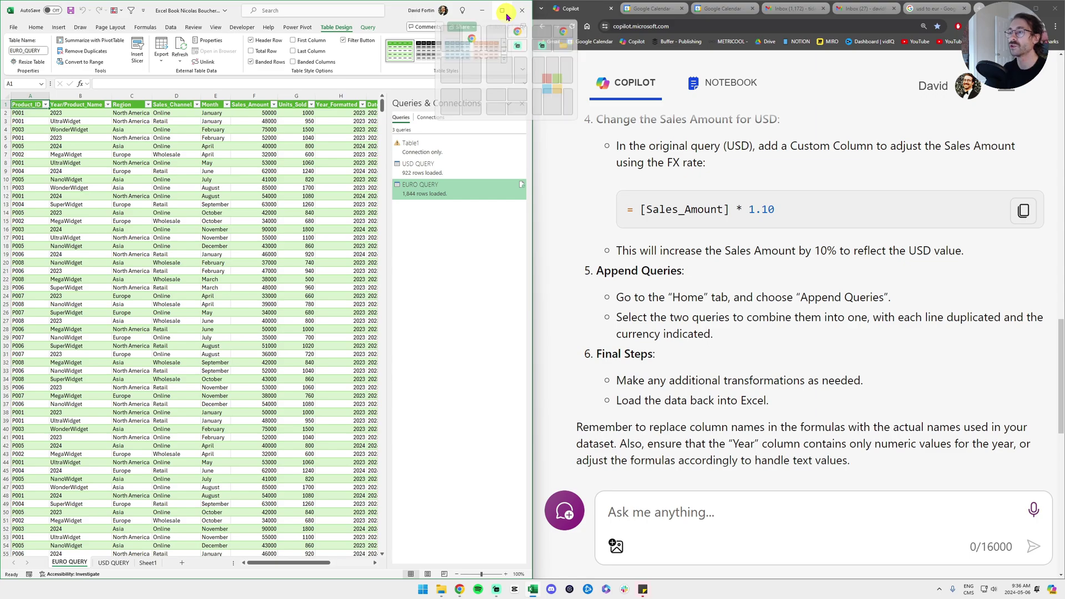
mouse_move(430, 188)
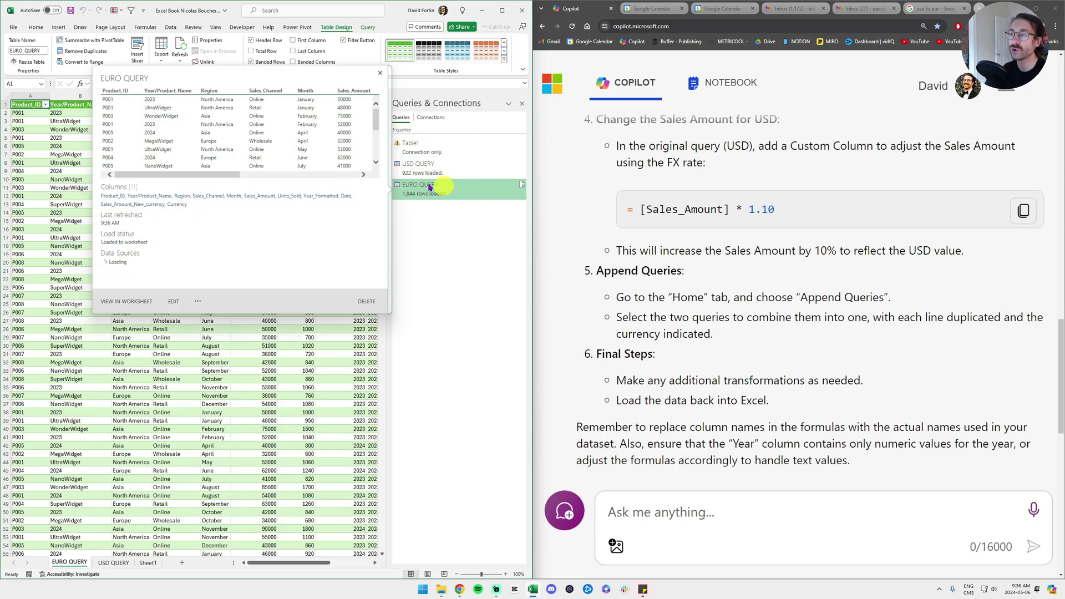
left_click(508, 8)
- Examine the loaded EURO QUERY table, including the converted sales amounts and the Currency column with its filter
left_click(444, 154)
scroll(507, 150, "down", 20)
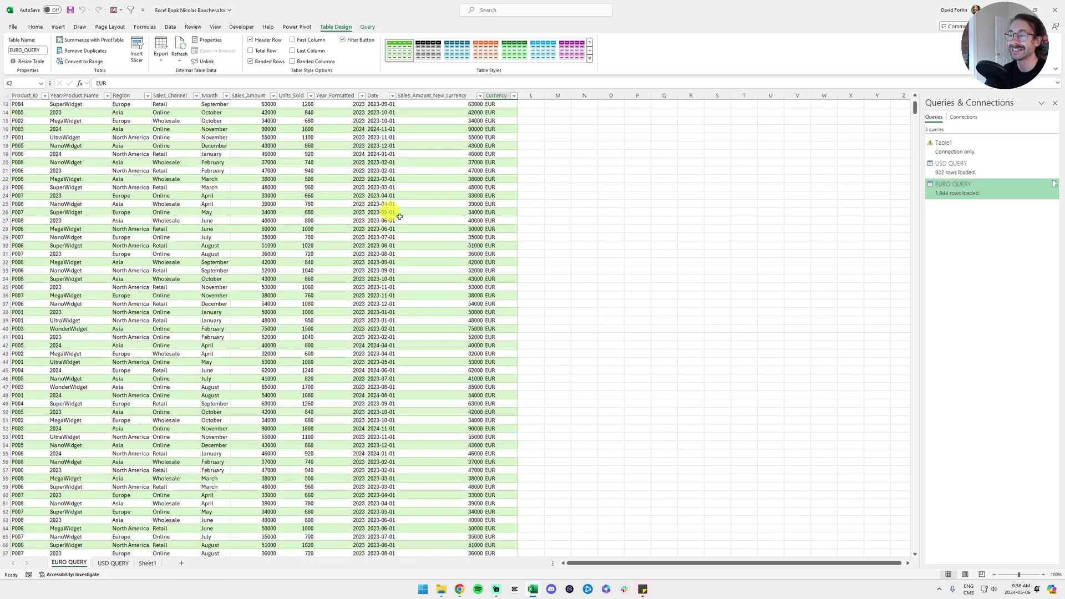
scroll(448, 192, "down", 14)
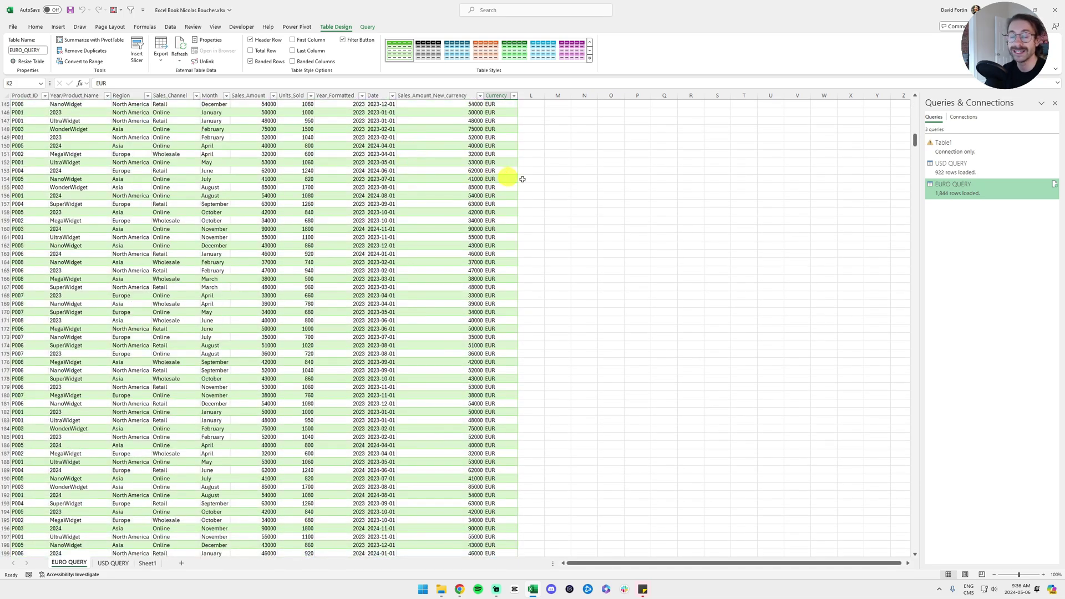
left_click(428, 238)
scroll(445, 195, "up", 4)
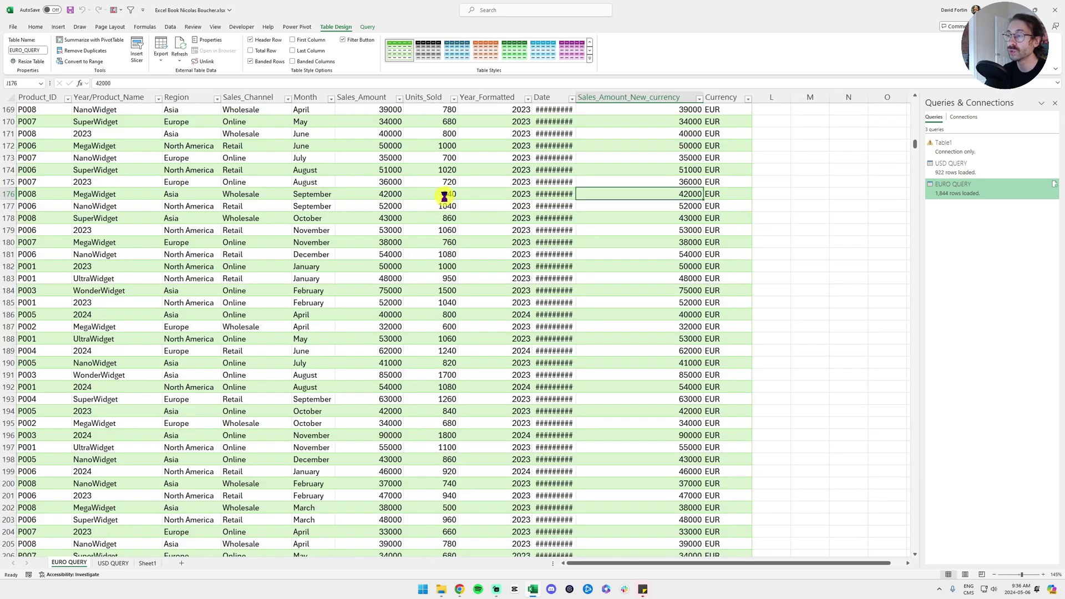
left_click_drag(915, 143, 910, 95)
left_click(809, 145)
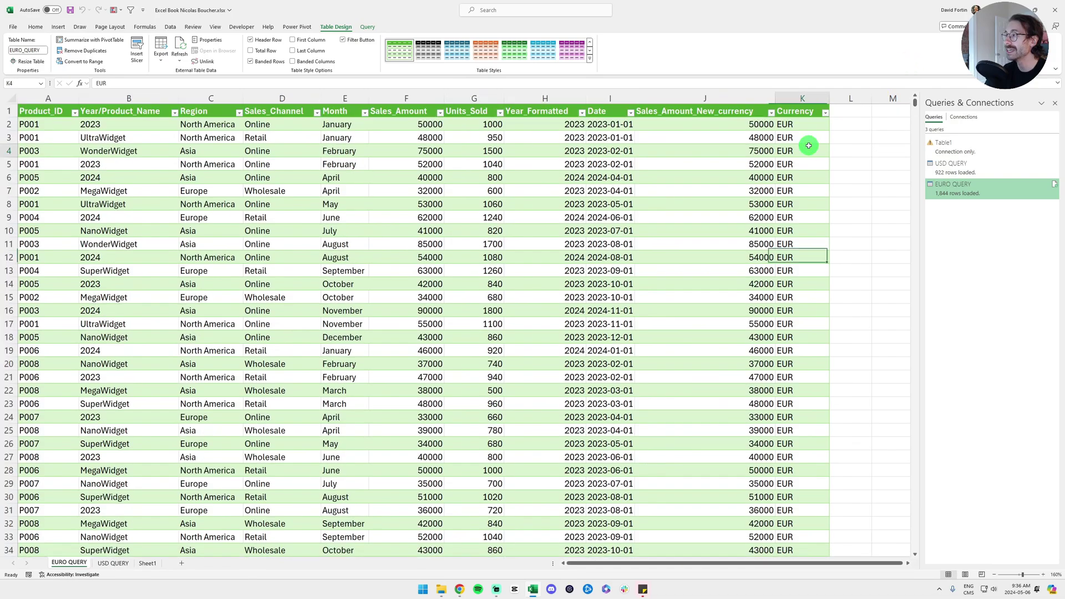
left_click(820, 113)
left_click(825, 112)
left_click(854, 148)
left_click(791, 135)
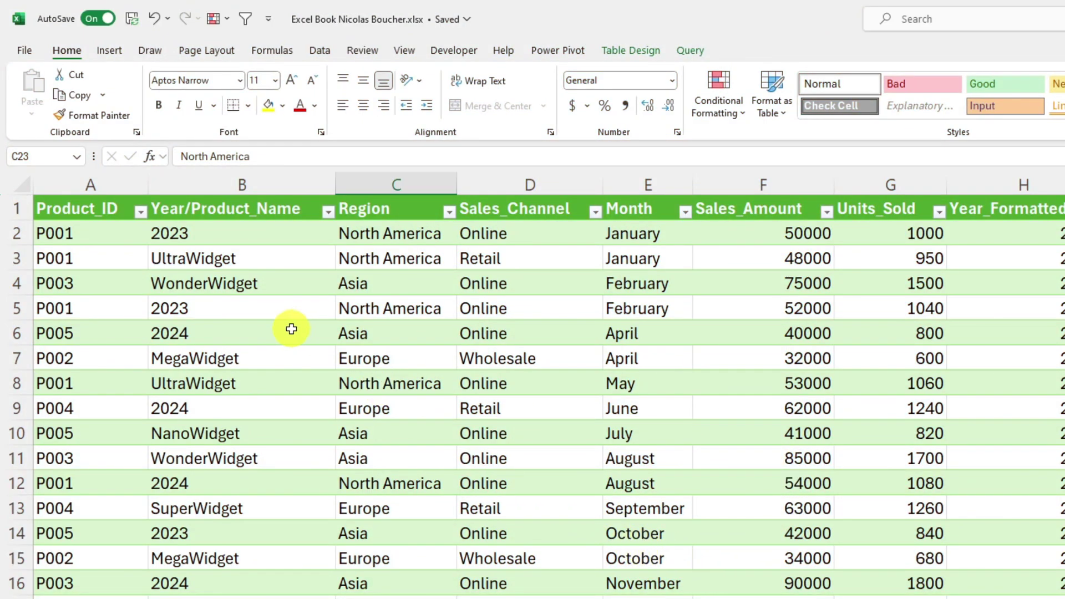
- Select the whole EURO QUERY table from the Product_ID header and create a PivotChart from it on a new worksheet
left_click(83, 209)
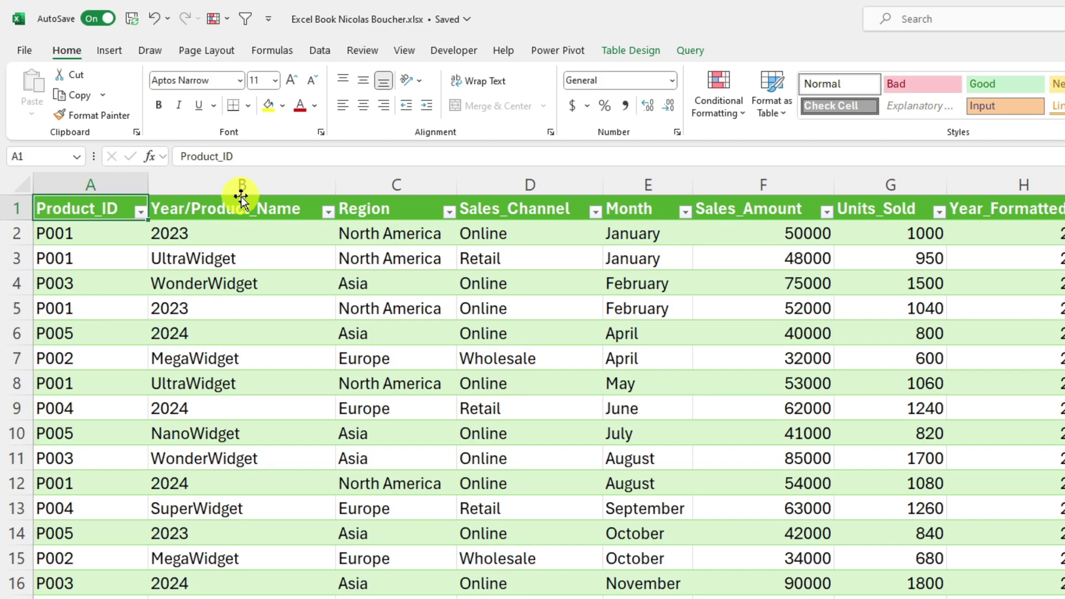
key("ctrl+shift+Right")
key("ctrl+shift+Down")
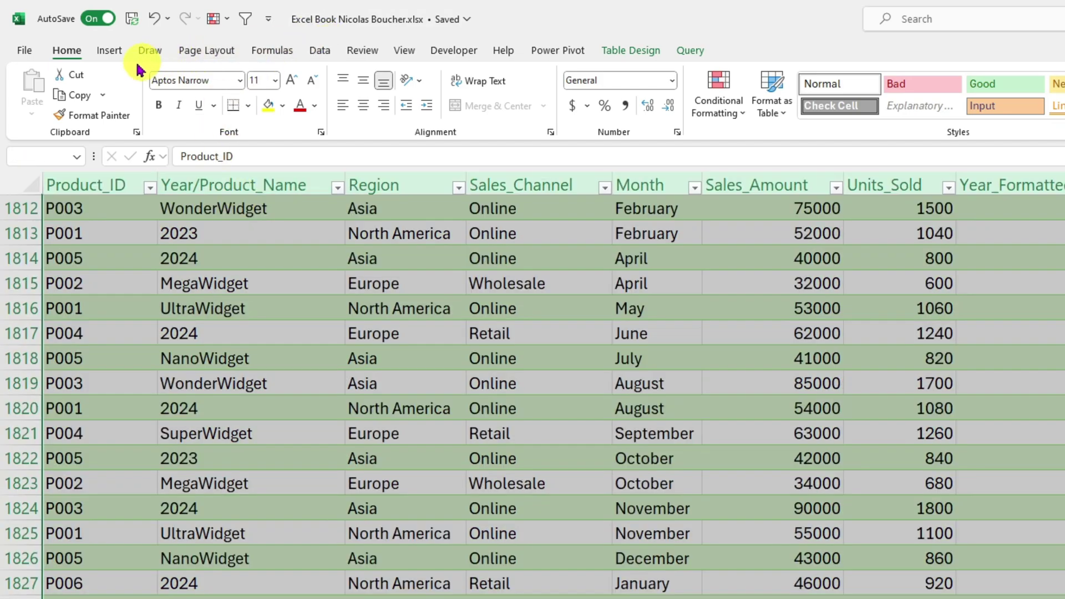
left_click(109, 50)
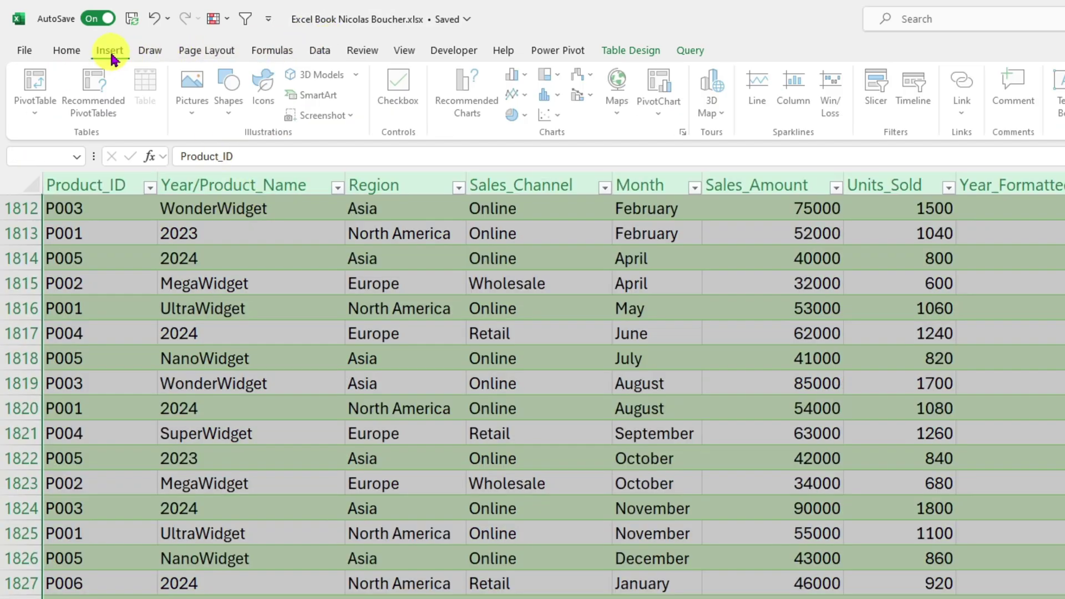
left_click(657, 88)
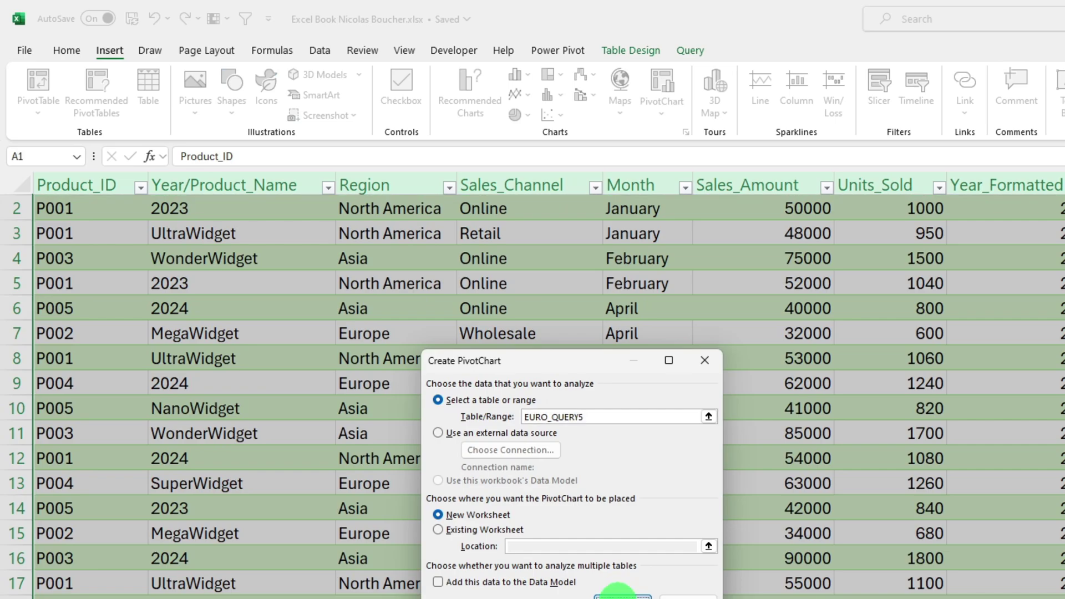
left_click(617, 593)
- Add Currency as the PivotTable's report filter set to USD, and add Units_Sold as a summed value
scroll(483, 374, "up", 5)
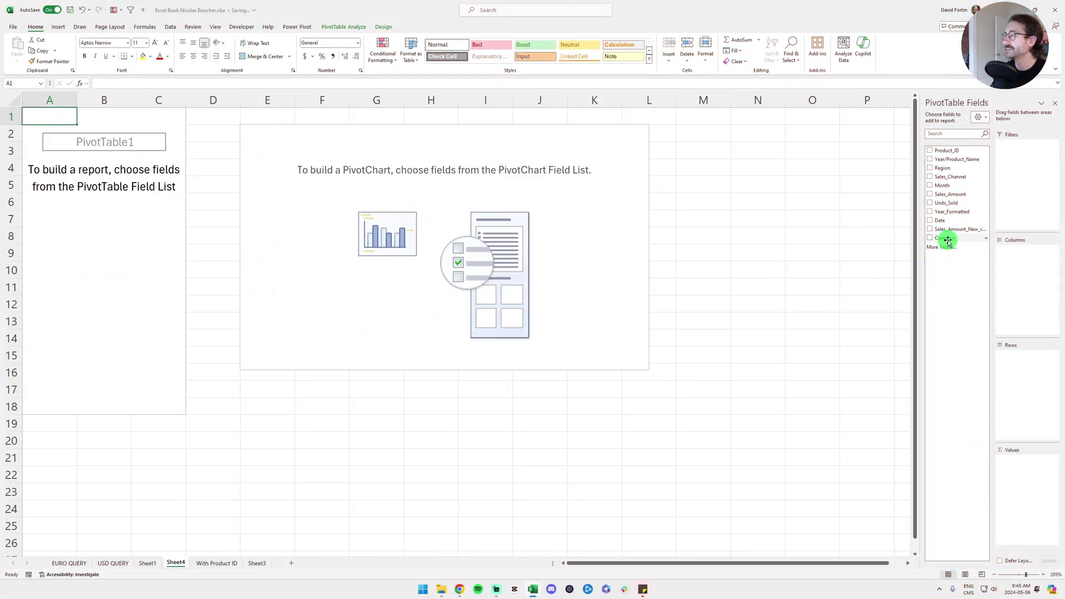
left_click_drag(947, 240, 1027, 163)
left_click(113, 122)
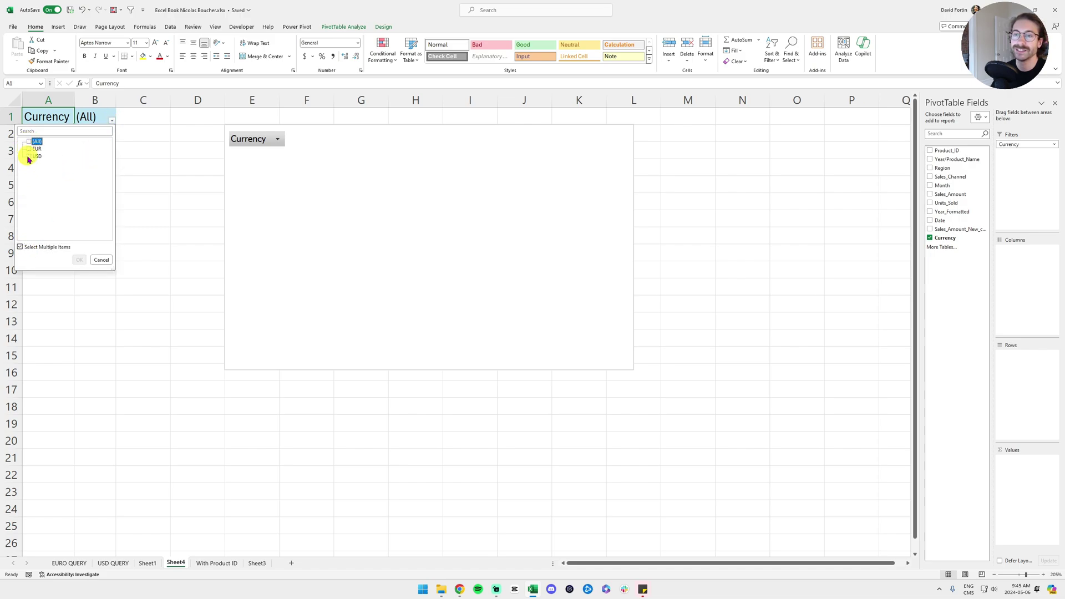
left_click(78, 261)
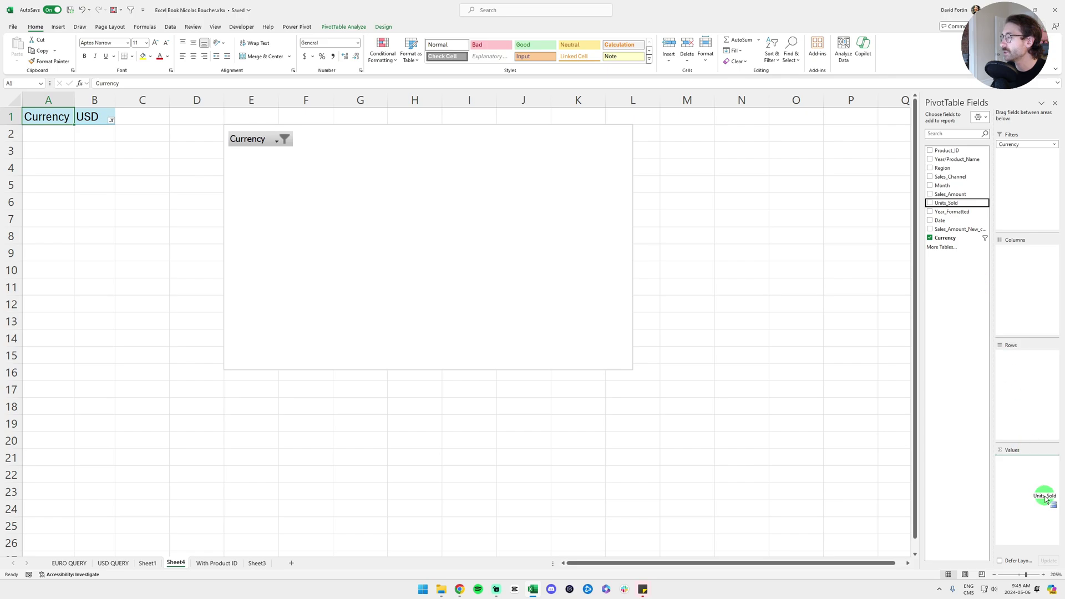
left_click_drag(1041, 497, 1040, 495)
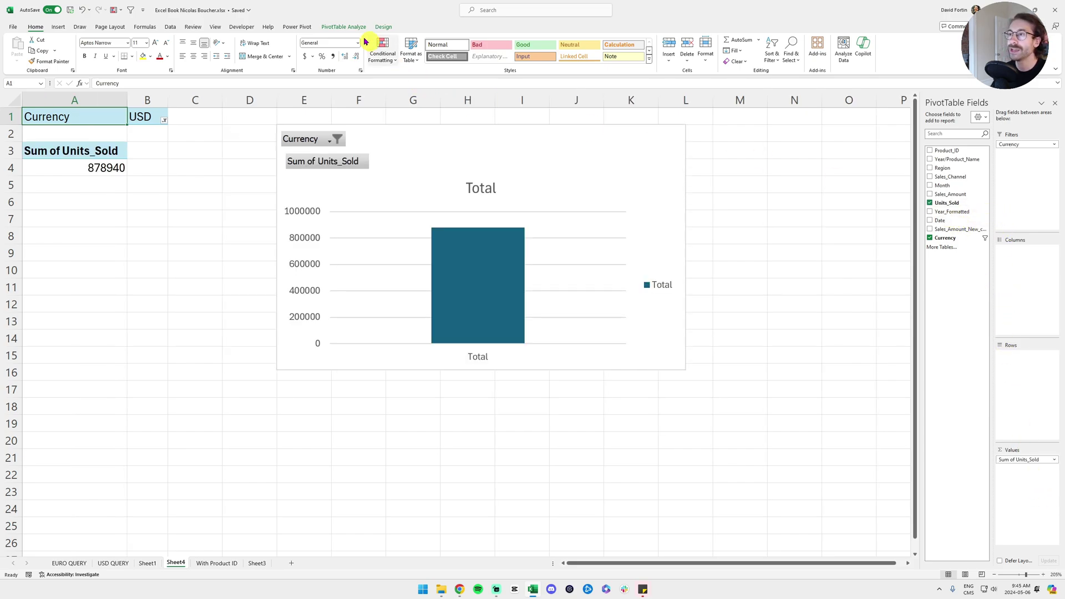
- Insert a Date timeline for the PivotTable and place it below the Units_Sold total, around rows 12 to 19
left_click(346, 28)
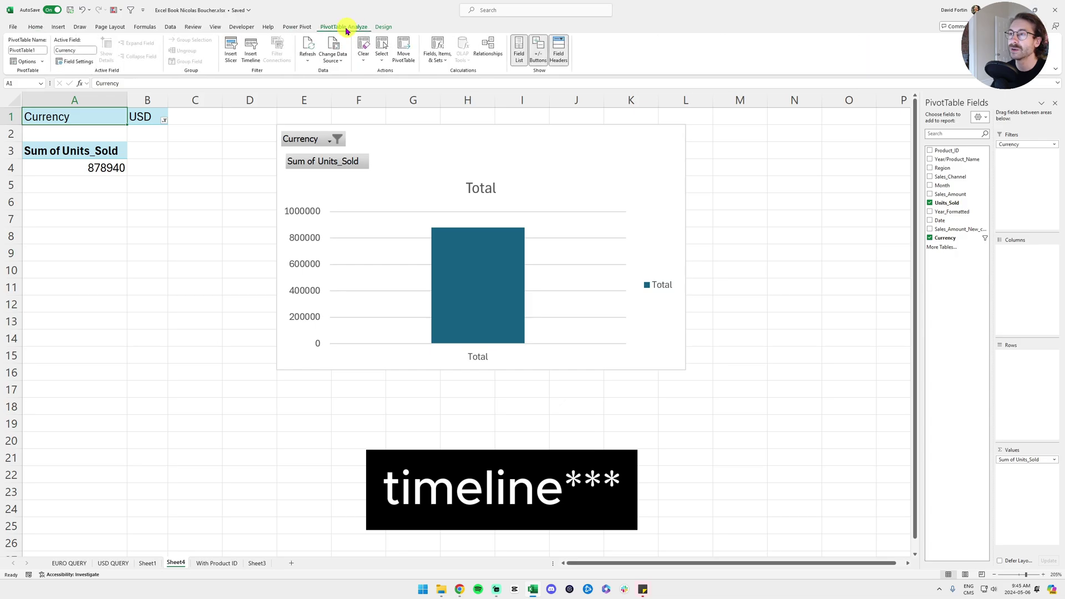
left_click(249, 48)
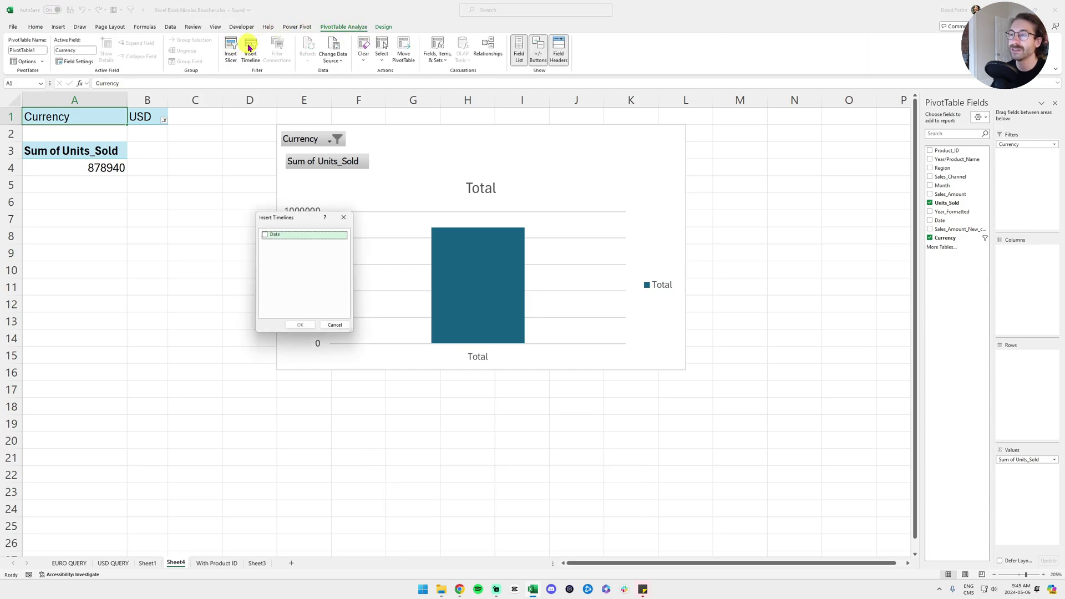
left_click(264, 235)
left_click(300, 325)
left_click_drag(542, 300, 161, 310)
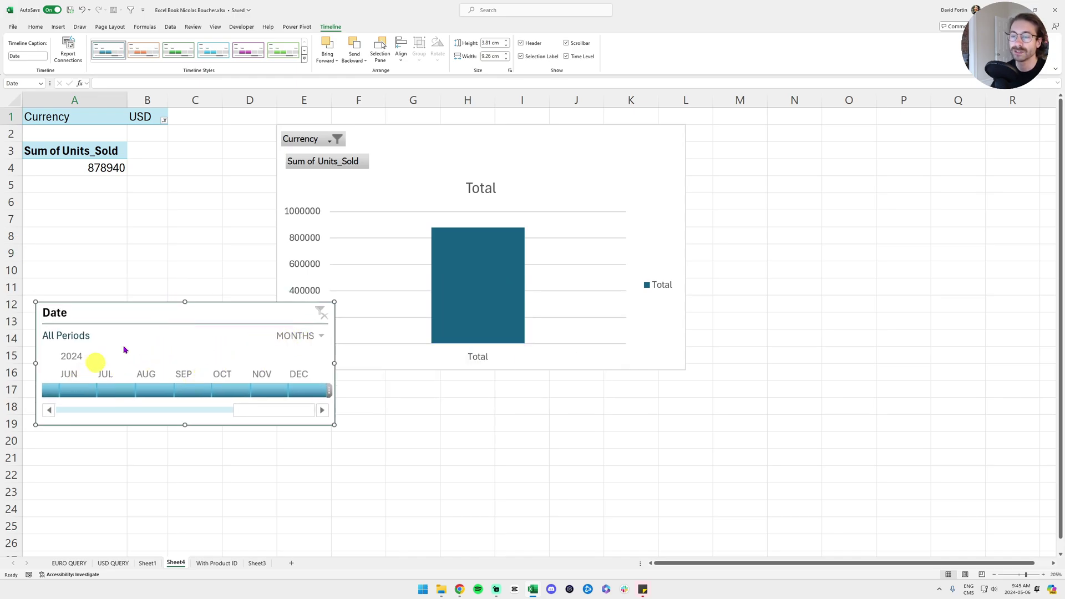
- Add the Date field to the PivotTable's rows and expand 2023 and 2024 into their quarters
left_click(76, 116)
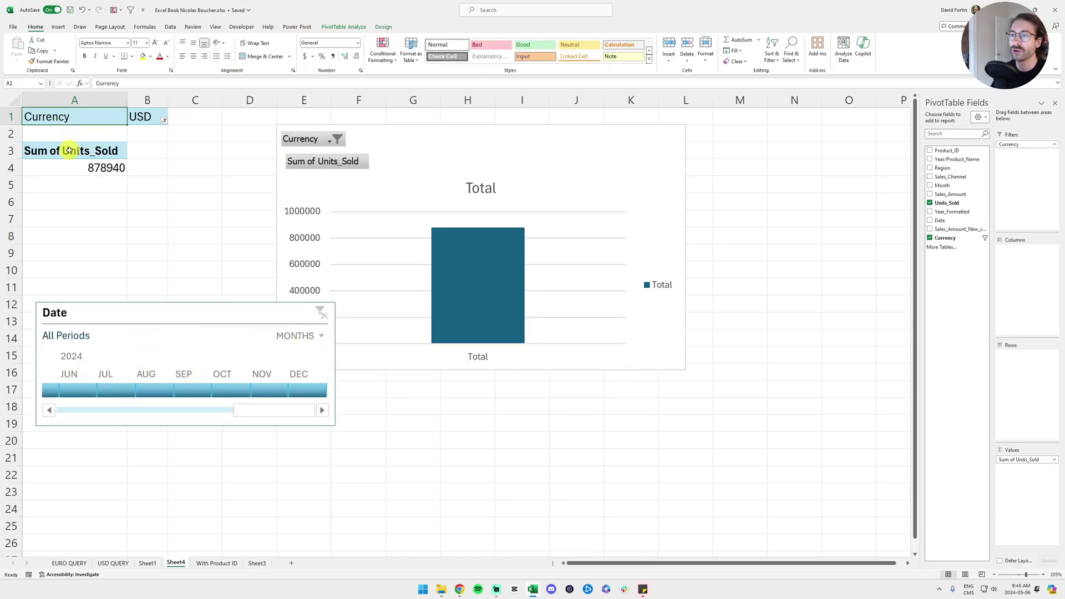
left_click_drag(943, 220, 1037, 373)
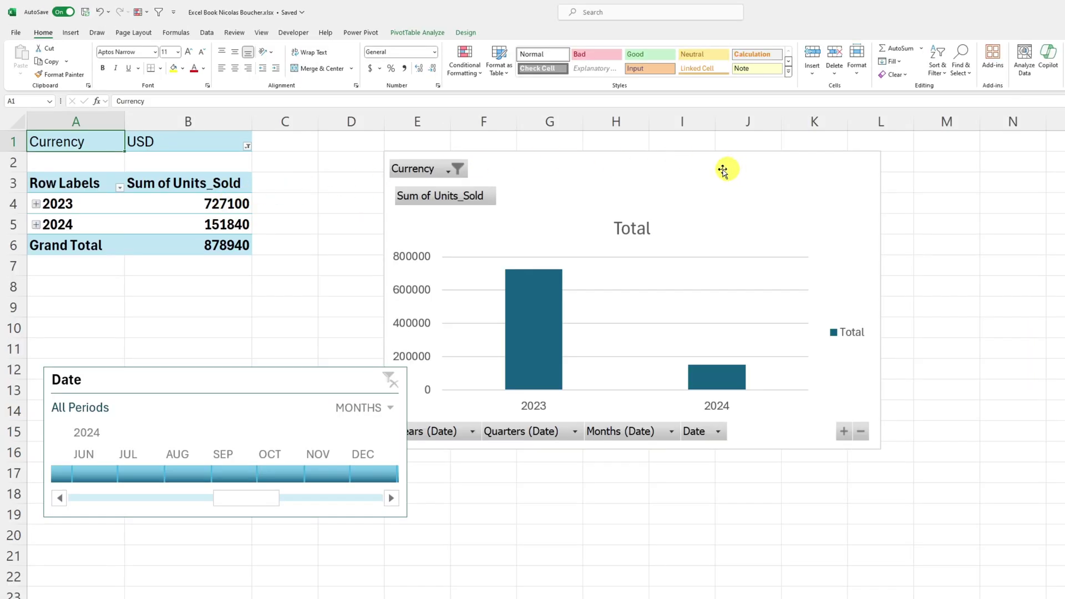
left_click(505, 146)
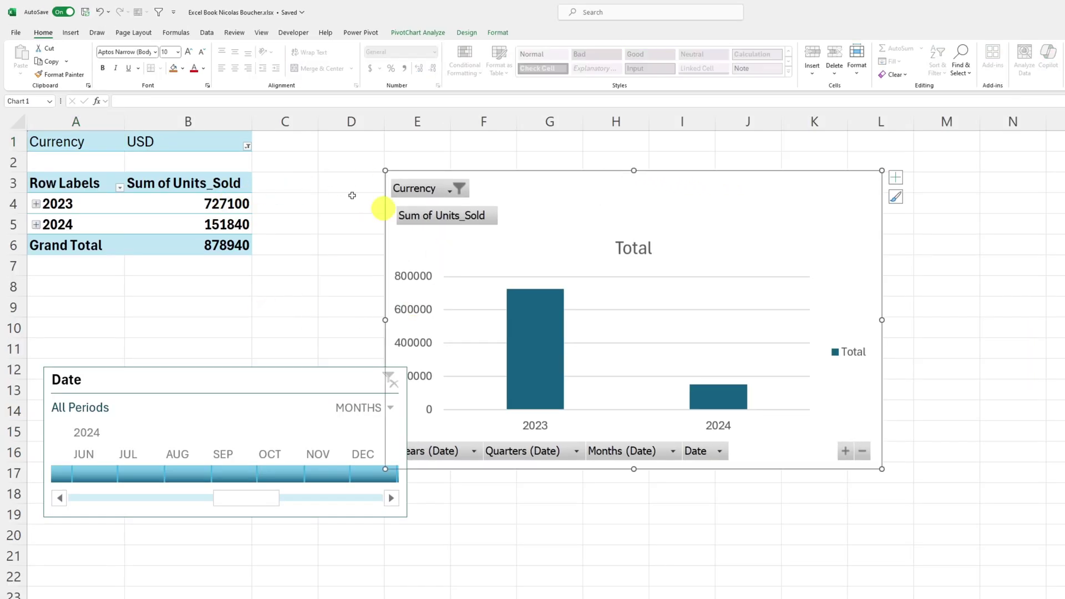
left_click(35, 205)
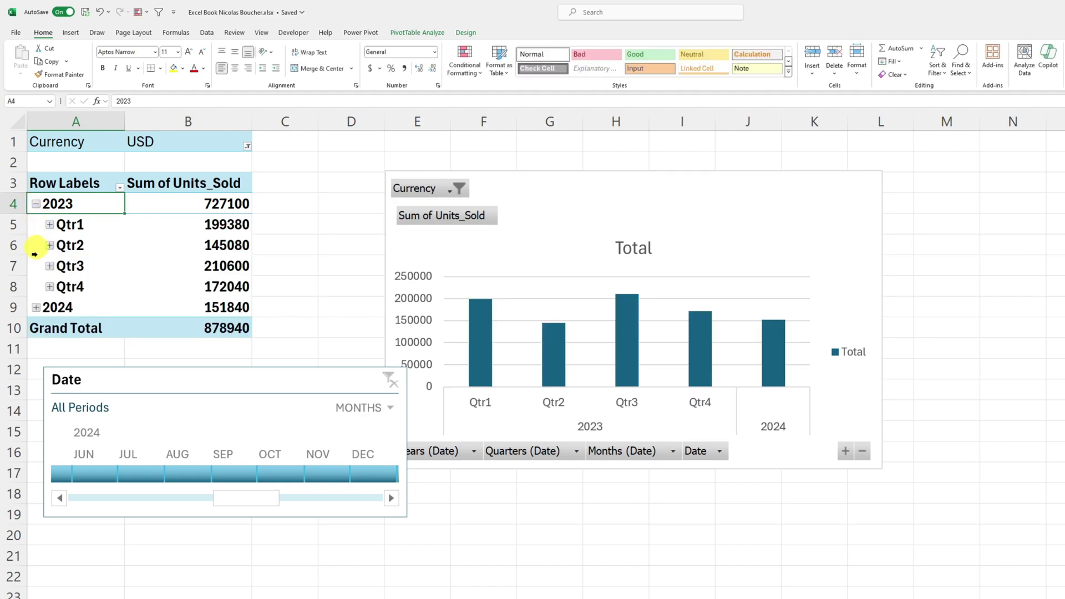
left_click(35, 308)
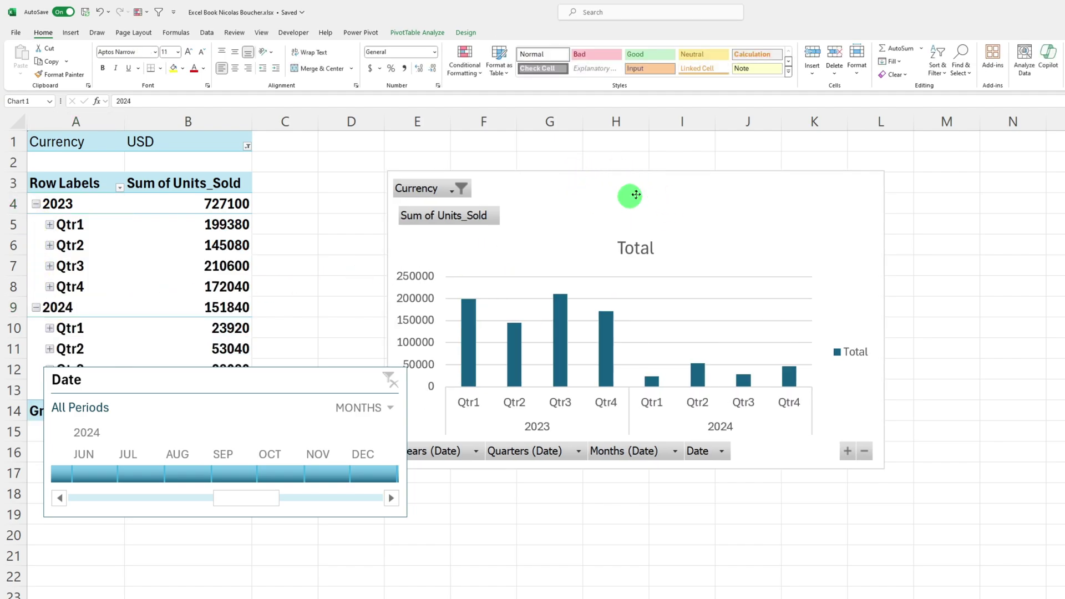
- Move the PivotChart over to columns F to L, and place the Date timeline below the Grand Total at row 16, widened through column E
left_click_drag(582, 198, 642, 169)
left_click(313, 410)
left_click_drag(313, 410, 297, 481)
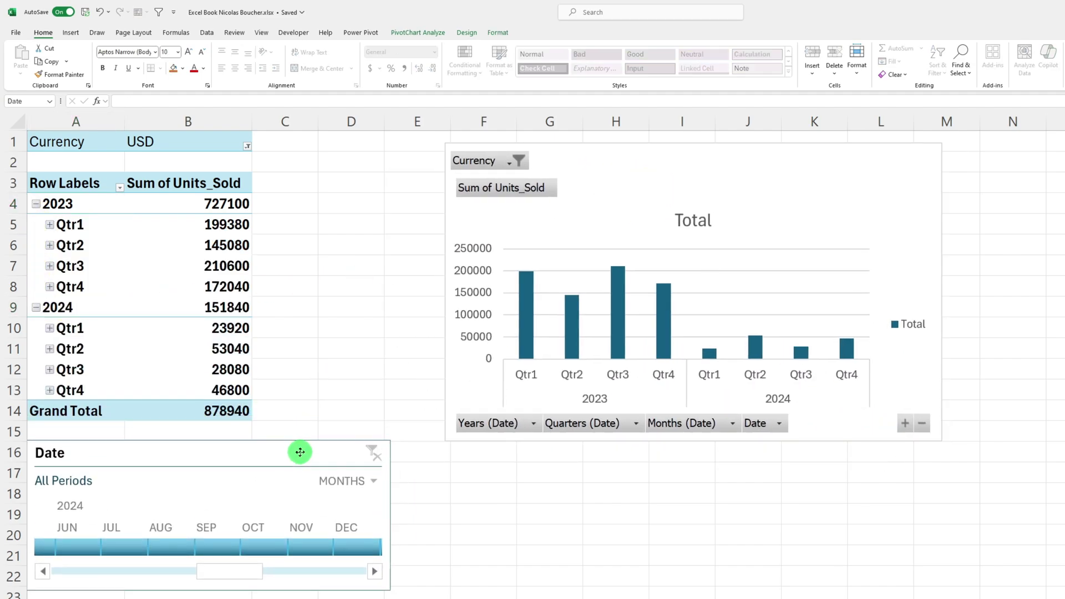
left_click_drag(391, 590, 456, 590)
- Set the Date timeline to quarters and filter it to Q1 - Q3 2023, extending the range to Q1 2023 - Q1 2025
left_click(410, 481)
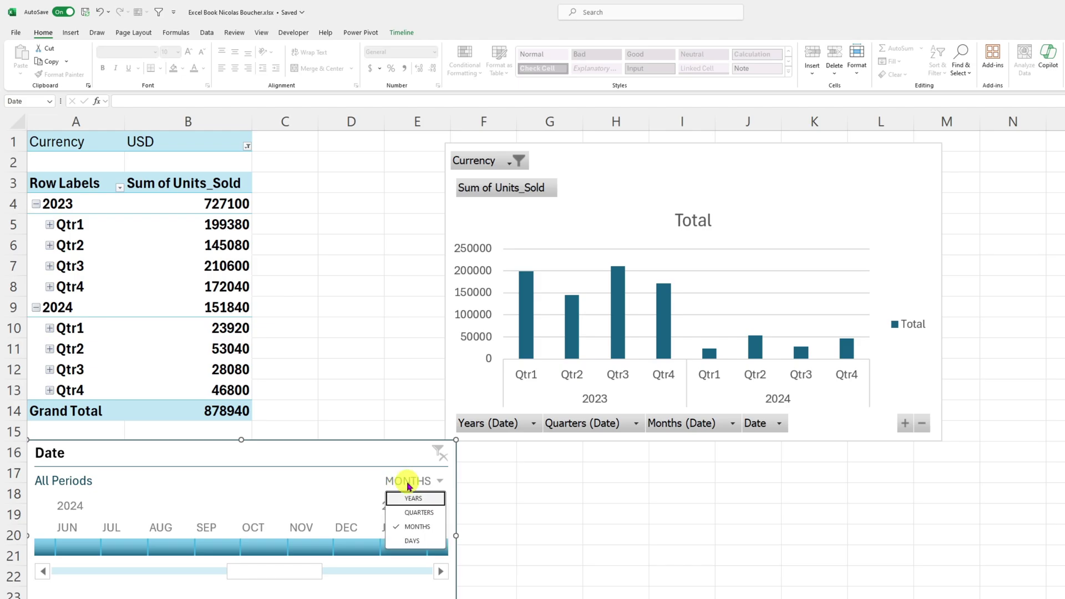
left_click(420, 510)
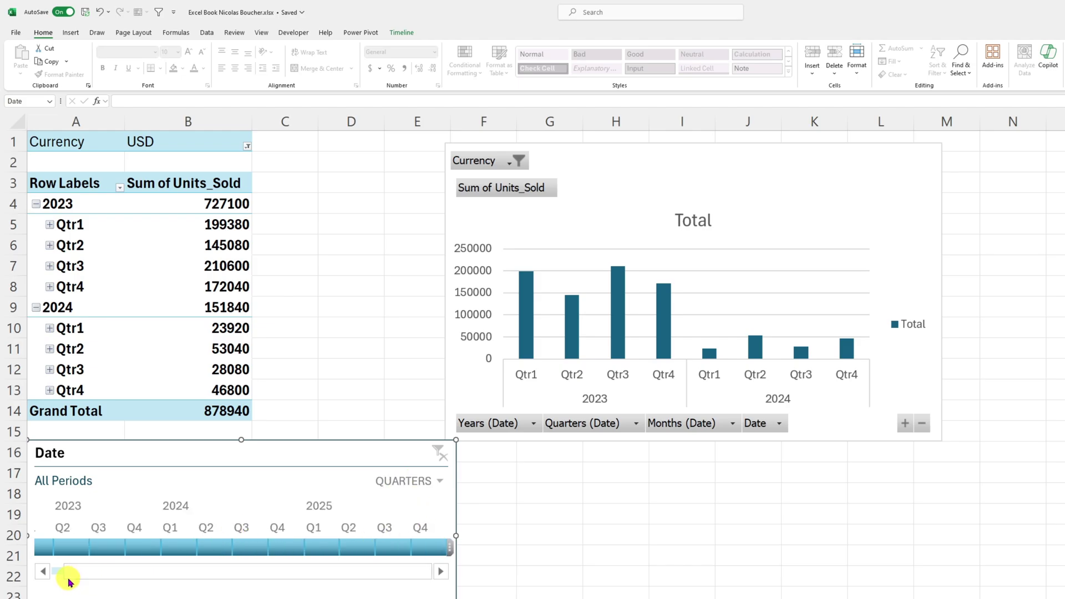
left_click(42, 576)
left_click(46, 550)
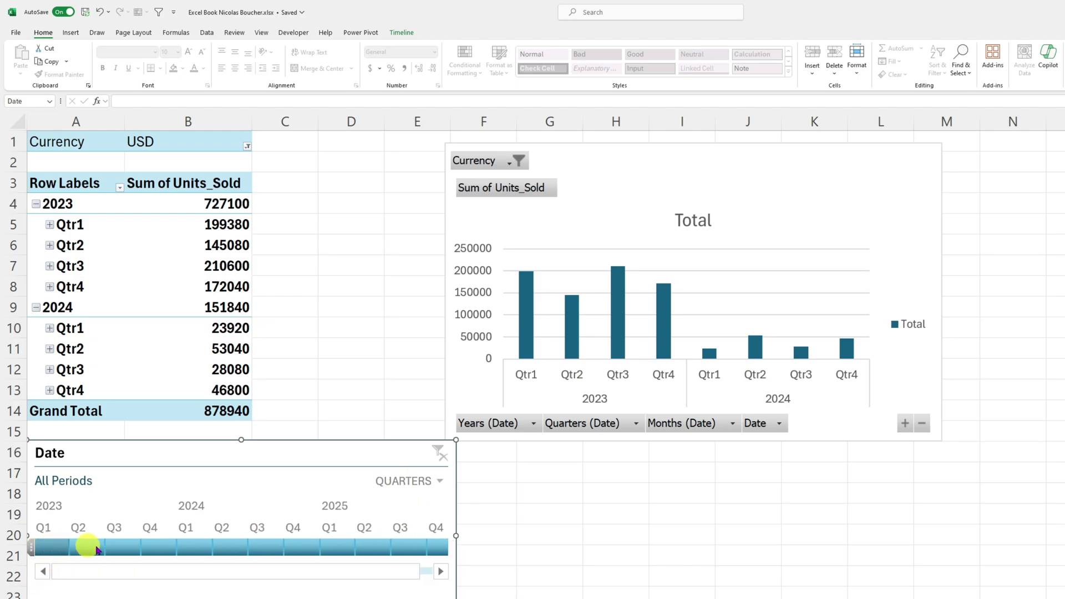
left_click(130, 547, "shift")
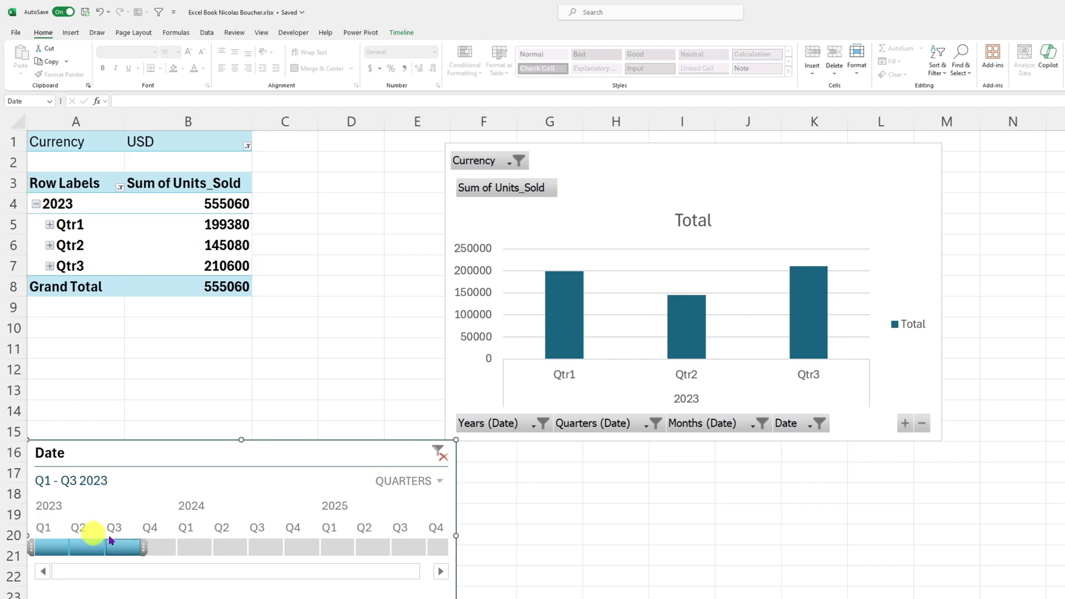
left_click_drag(197, 557, 327, 549)
- Set the Date timeline to years and filter the PivotTable to 2023
left_click(436, 482)
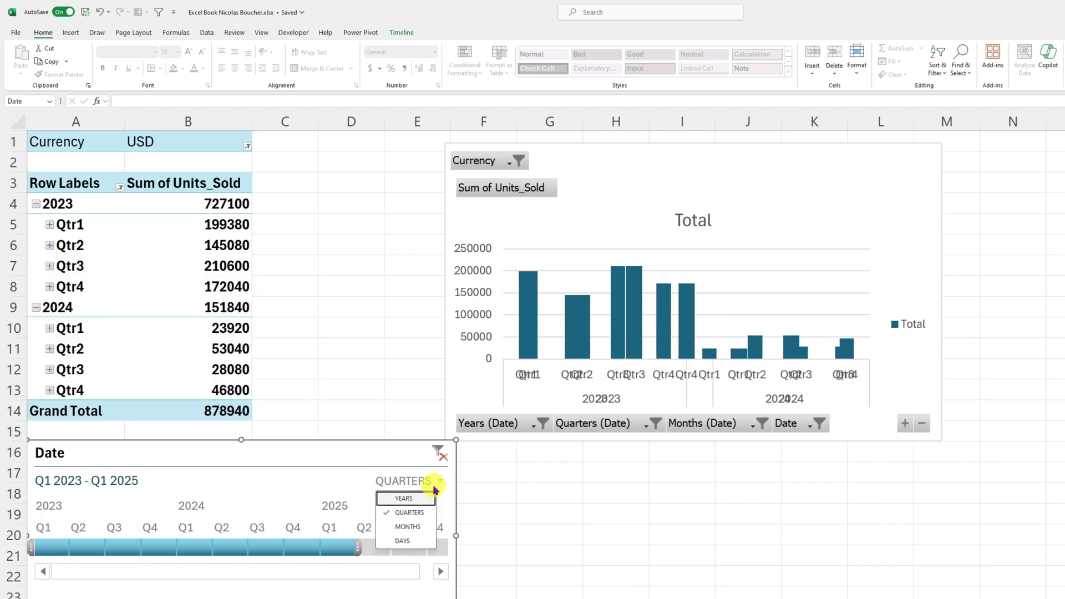
left_click(417, 505)
left_click(72, 549)
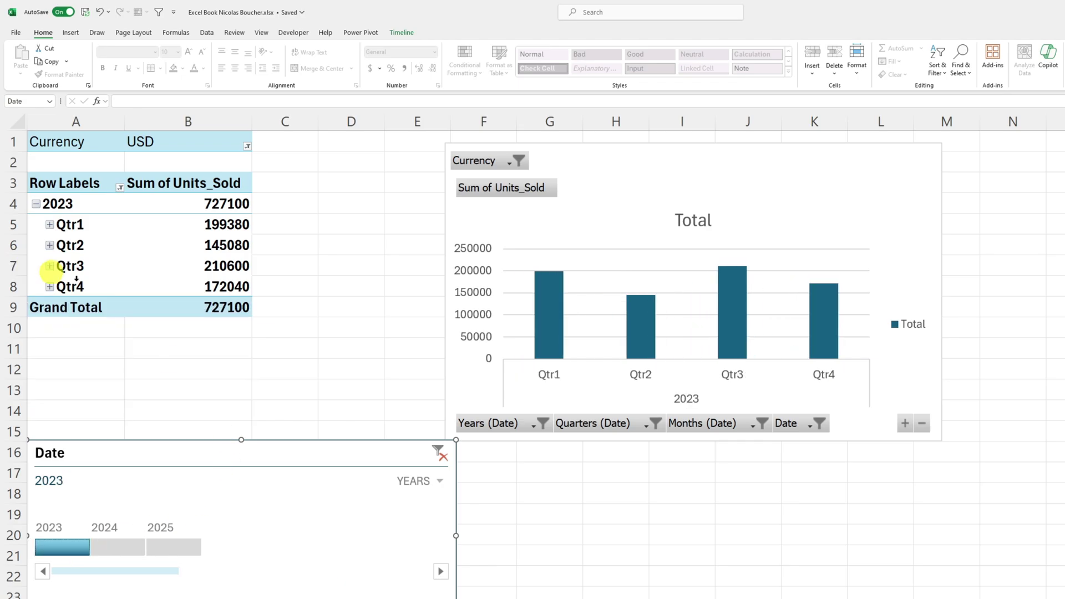
- Expand all four 2023 quarters into months and move the Date timeline below the Grand Total, starting at row 22
left_click(50, 225)
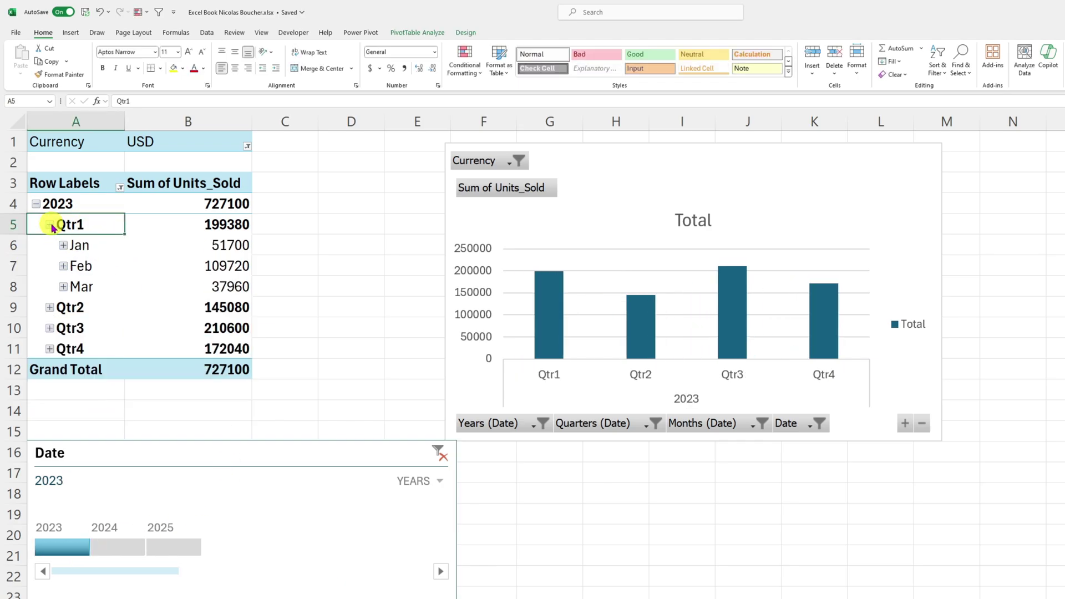
left_click(50, 307)
left_click(50, 392)
scroll(170, 350, "down", 1)
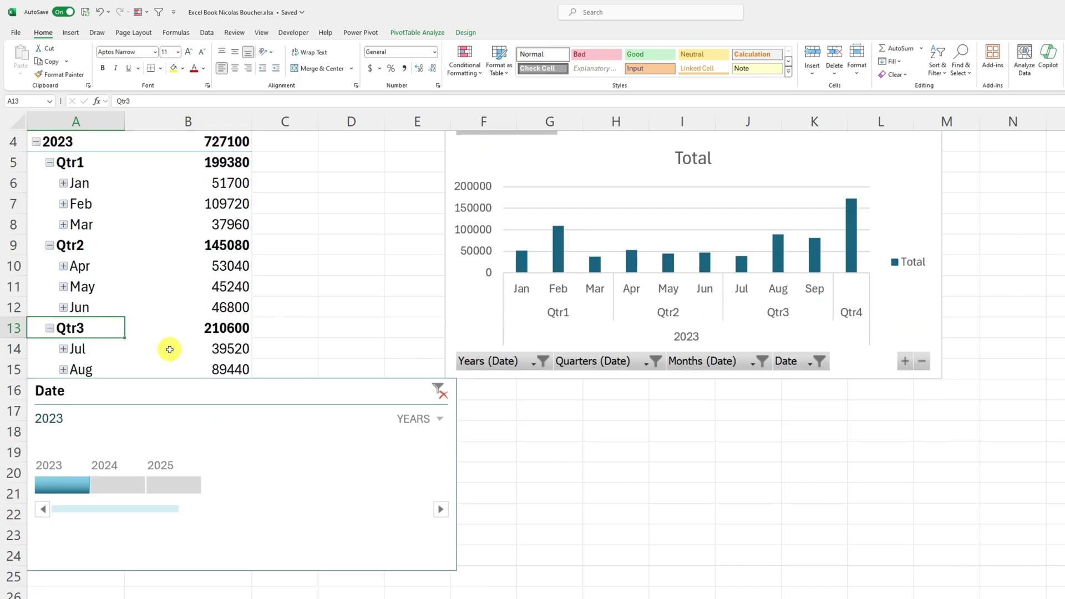
scroll(166, 345, "down", 1)
left_click_drag(273, 328, 324, 462)
left_click(50, 349)
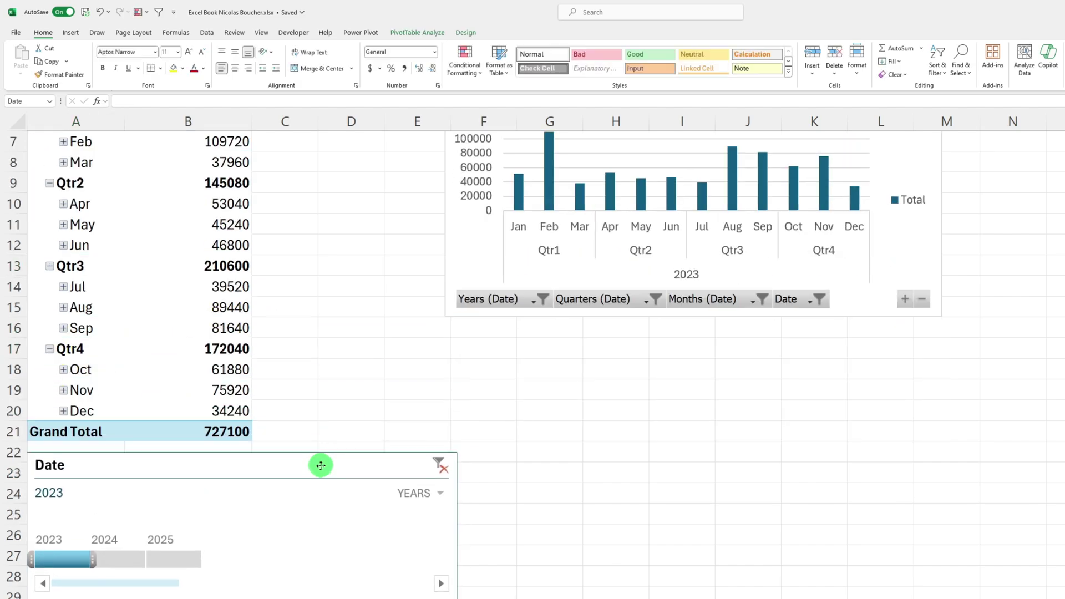